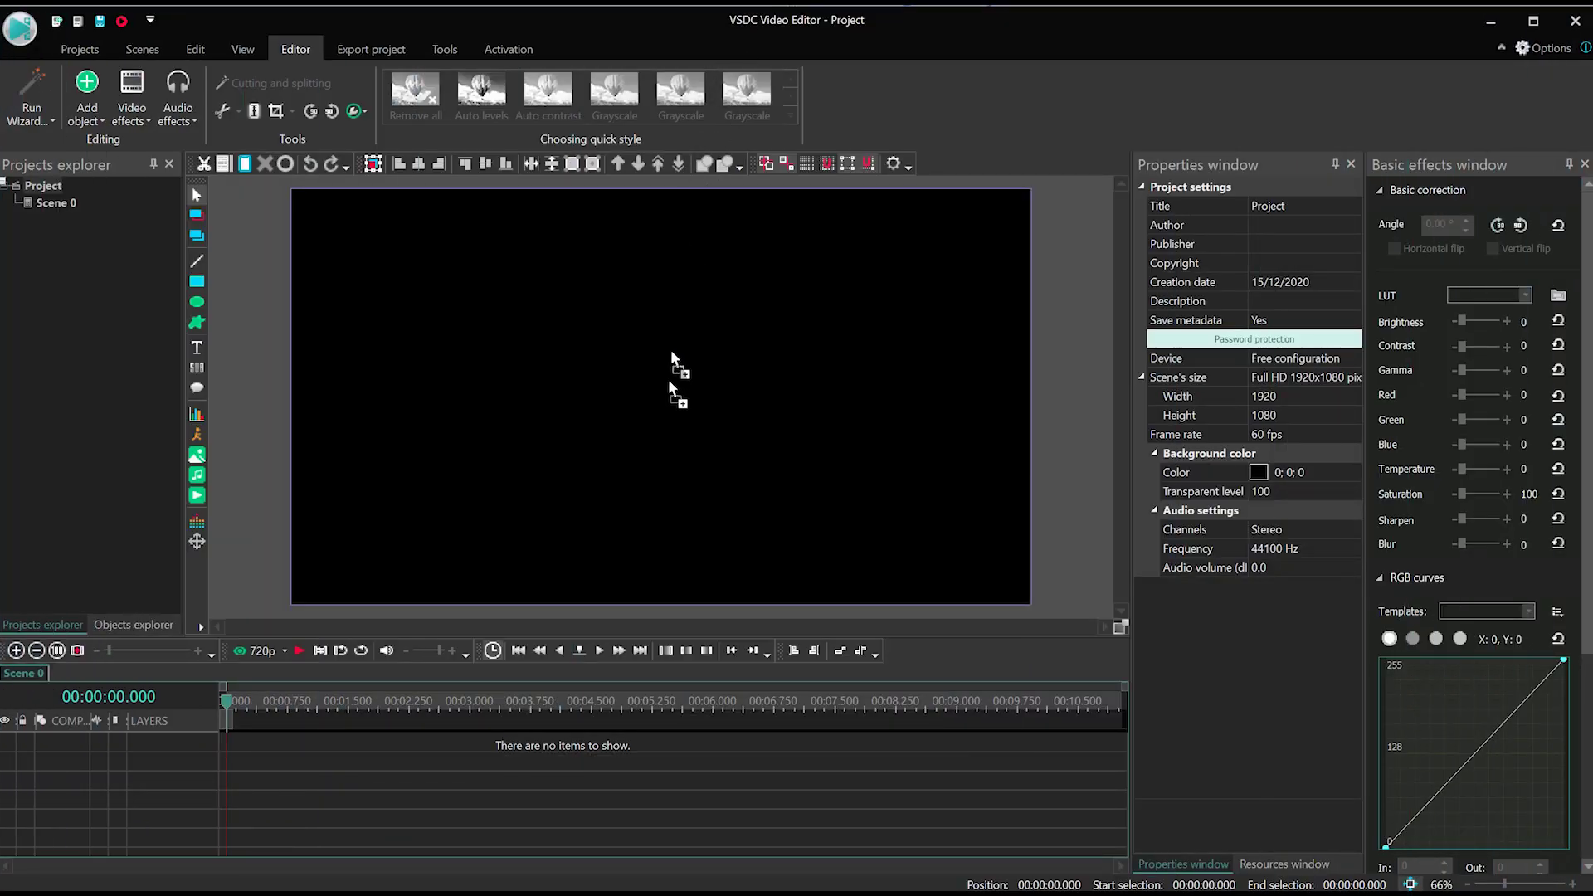
Drop the green-screen clip onto the scene and give it a Transparency > Background remover effect.
{"action": "left_click_drag", "start_coordinate": [669, 384], "coordinate": [661, 401]}
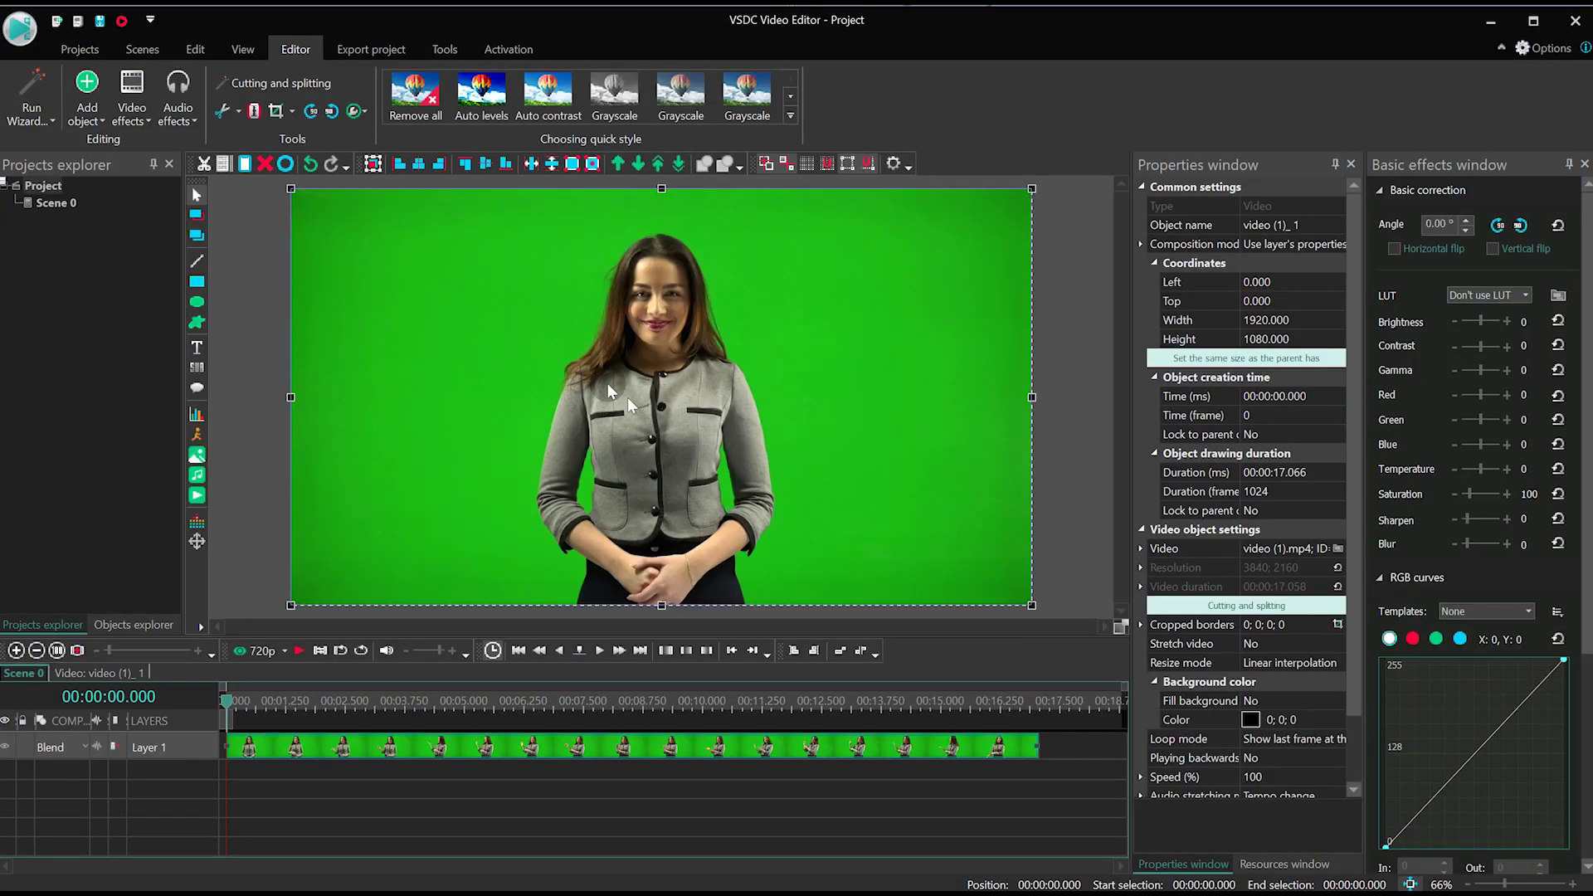
{"action": "left_click", "coordinate": [132, 110]}
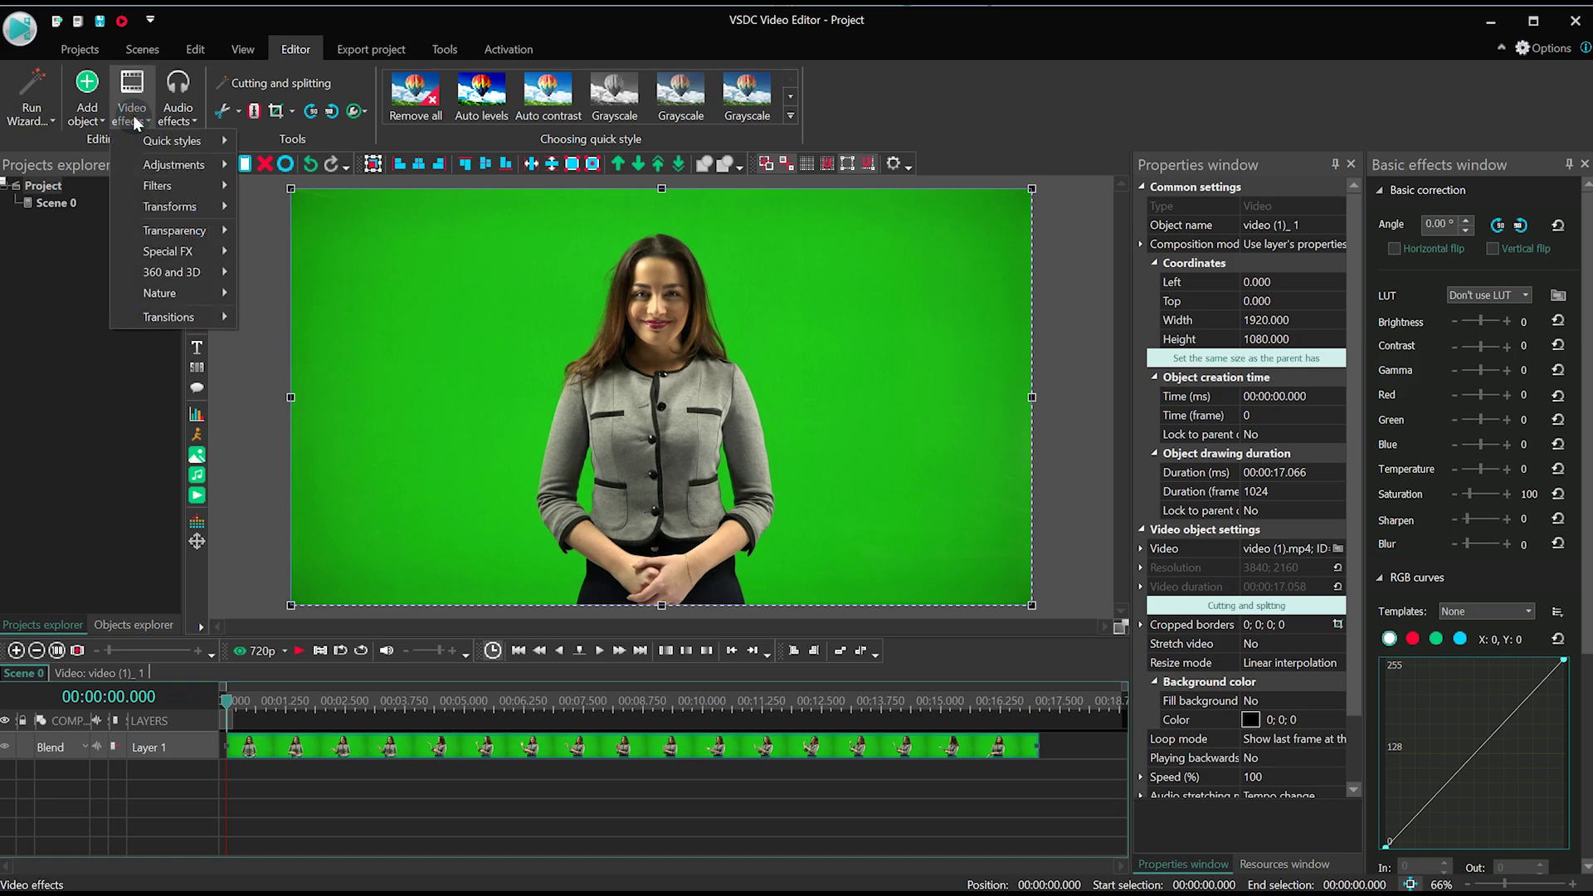
{"action": "mouse_move", "coordinate": [200, 230]}
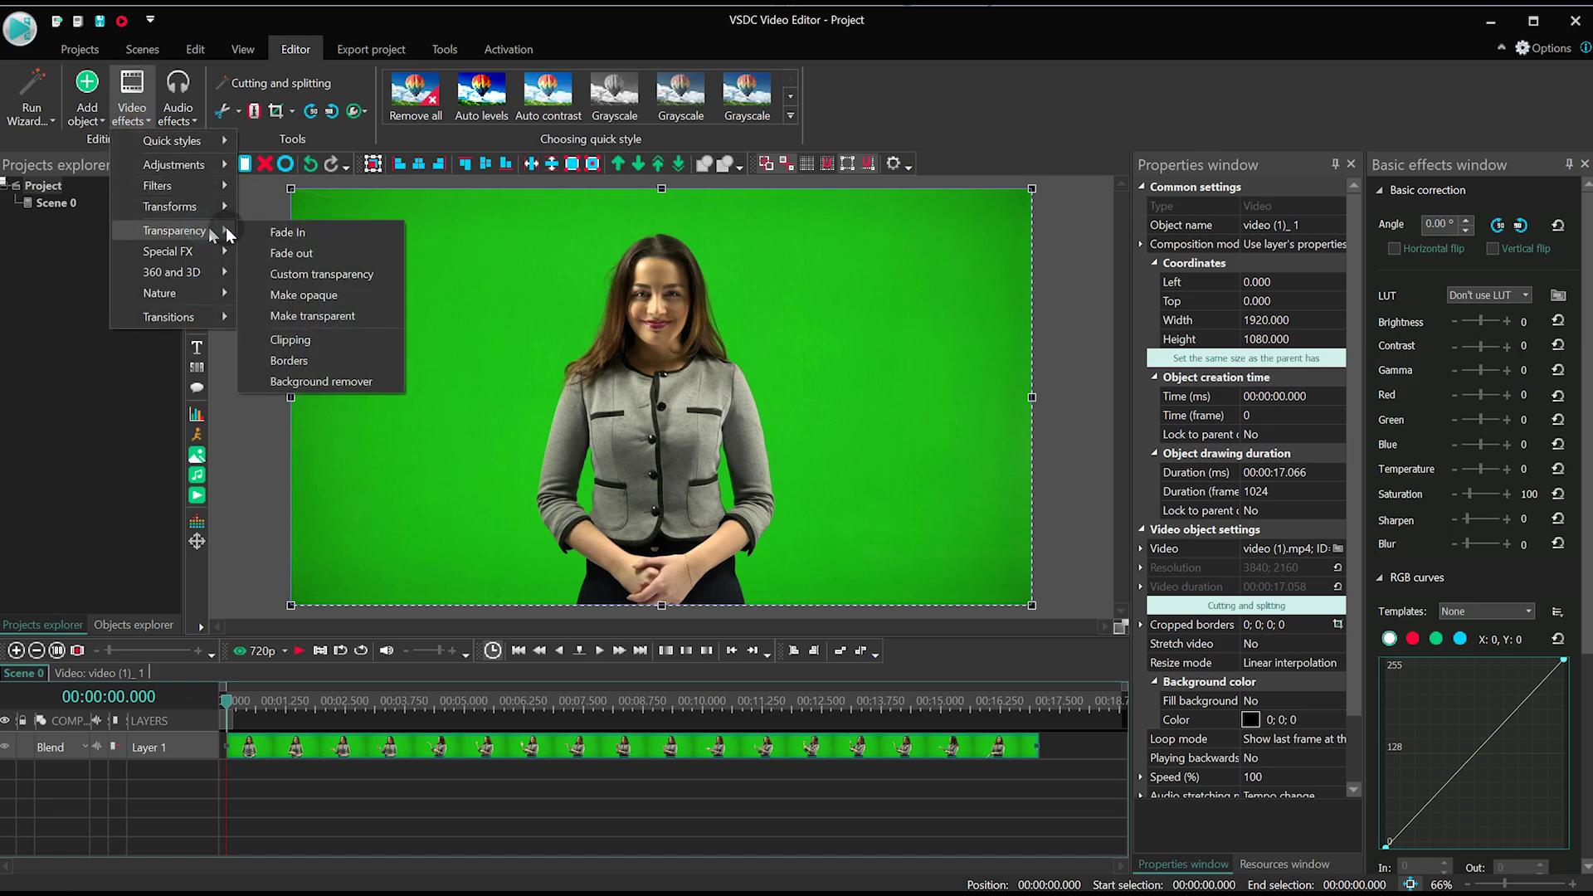
{"action": "left_click", "coordinate": [369, 379]}
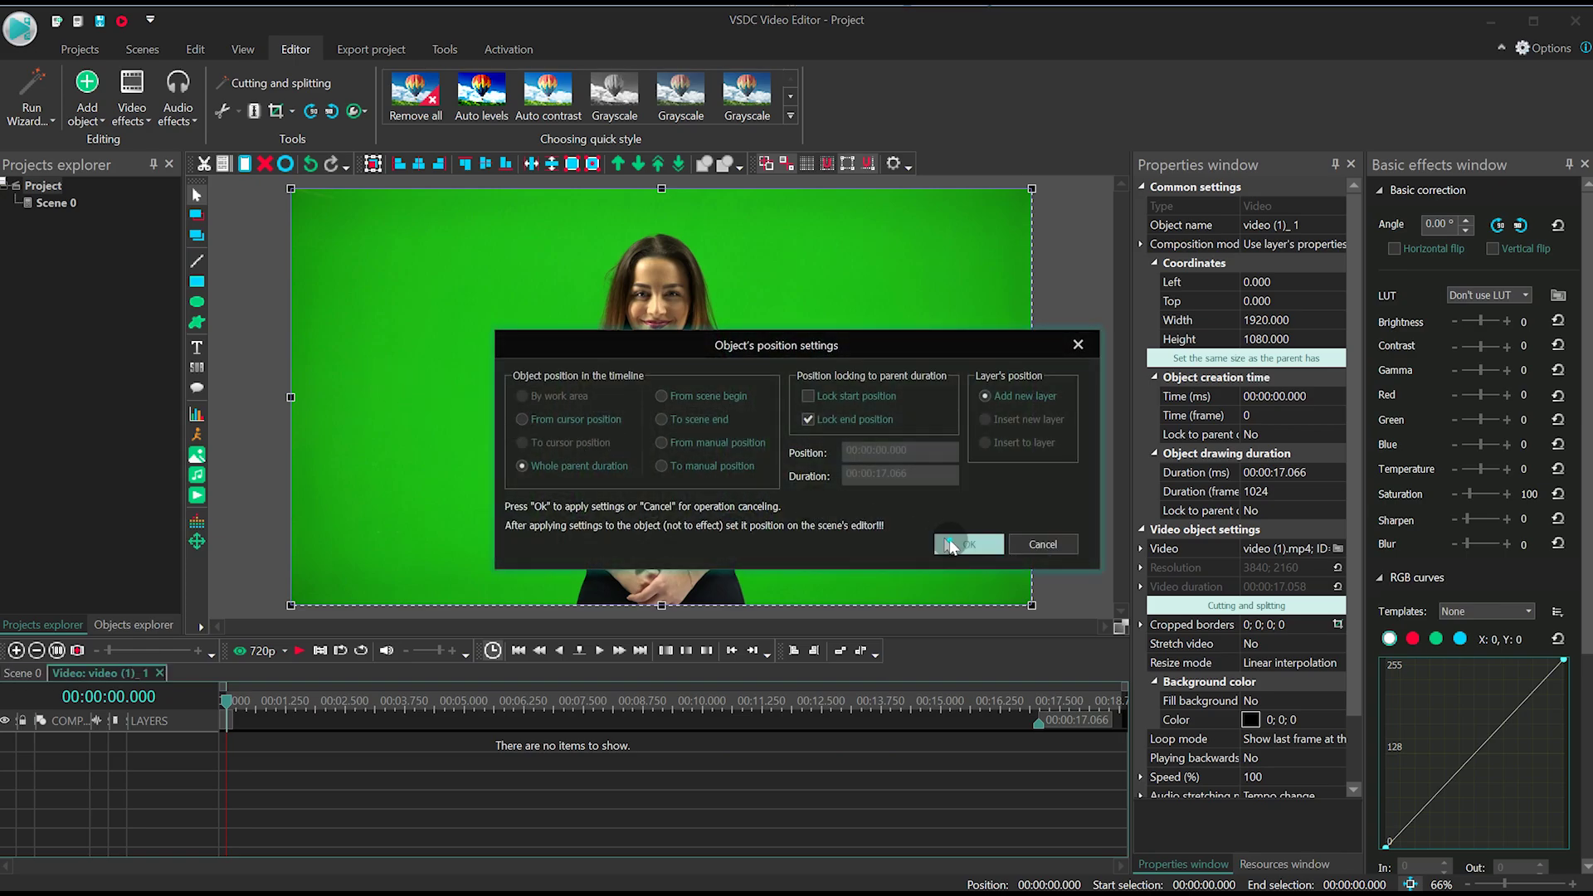
{"action": "left_click", "coordinate": [951, 541]}
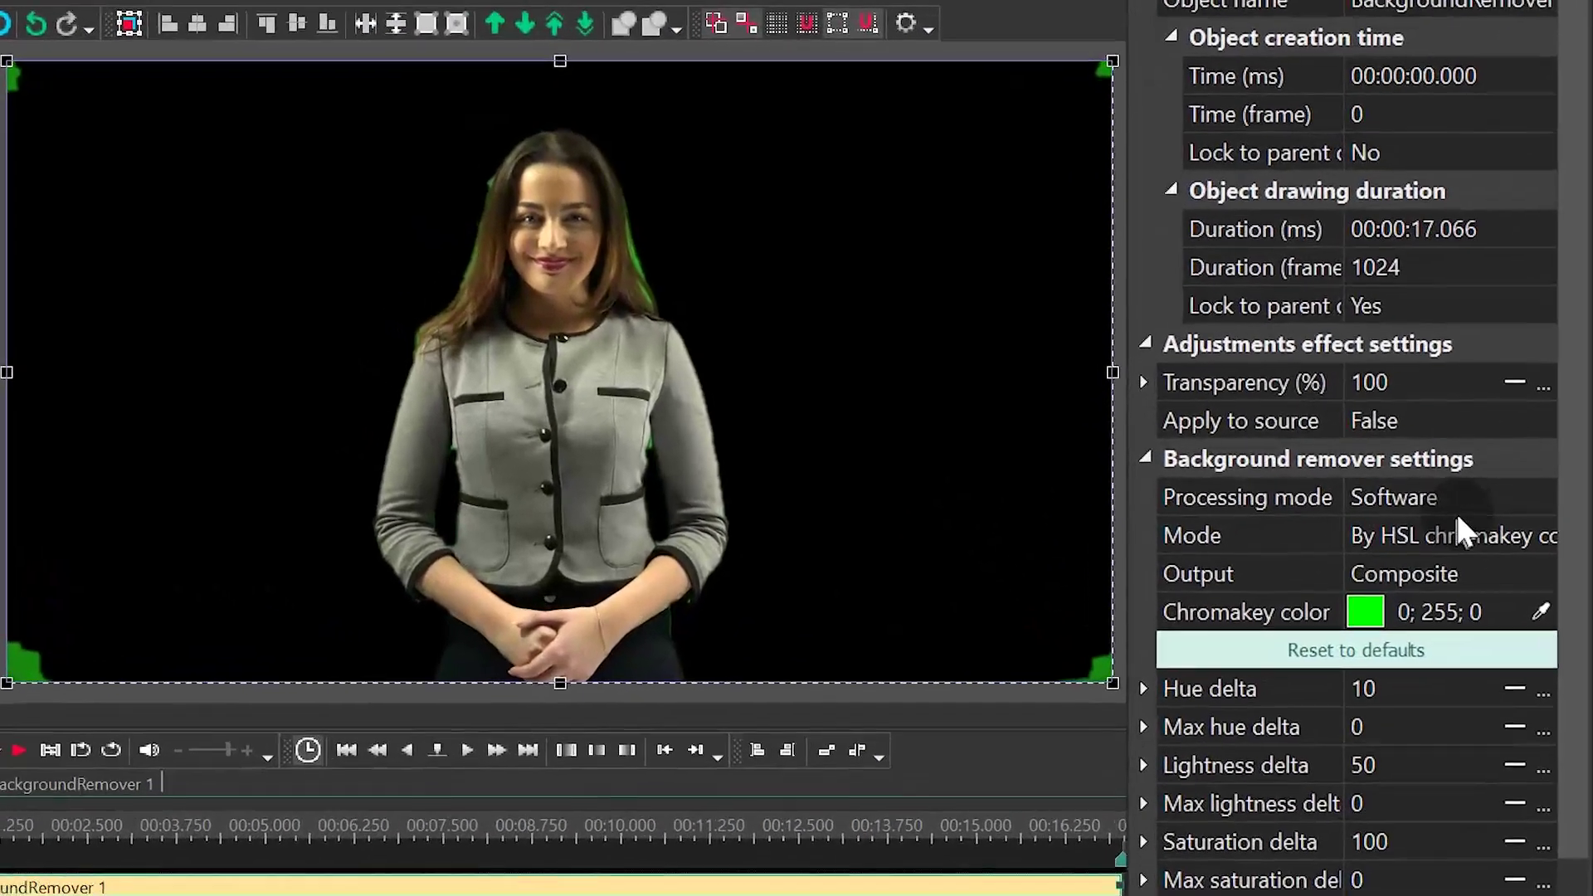
{"action": "left_click_drag", "start_coordinate": [1574, 508], "coordinate": [1568, 861]}
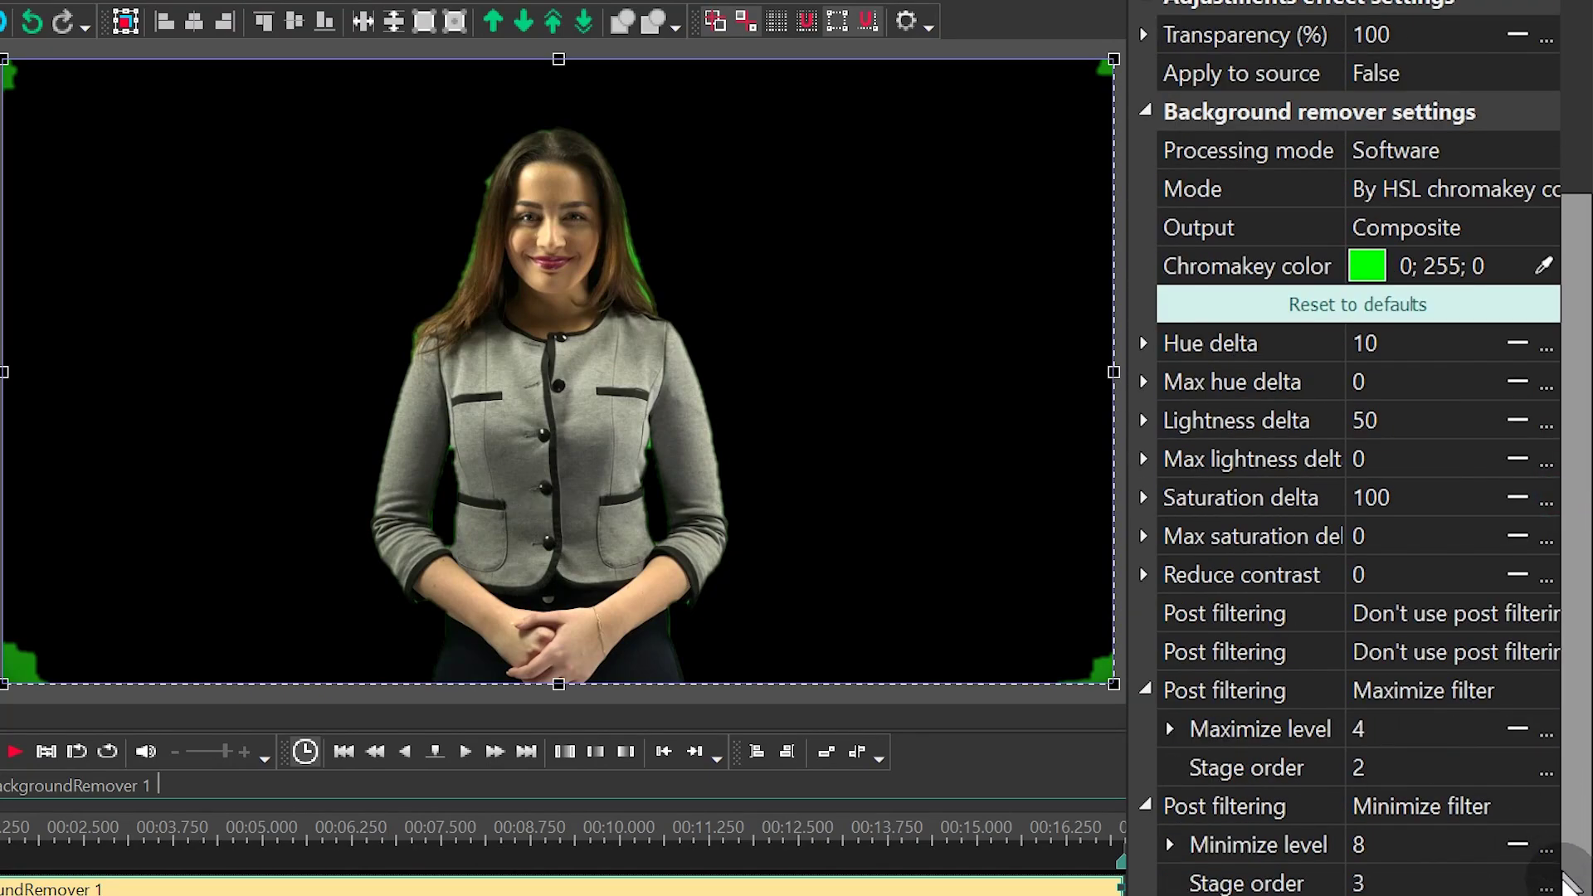
Switch keying to YUV chromakey colour, enable adaptive alpha, and sample the green (29; 198; 25).
{"action": "left_click", "coordinate": [1506, 188]}
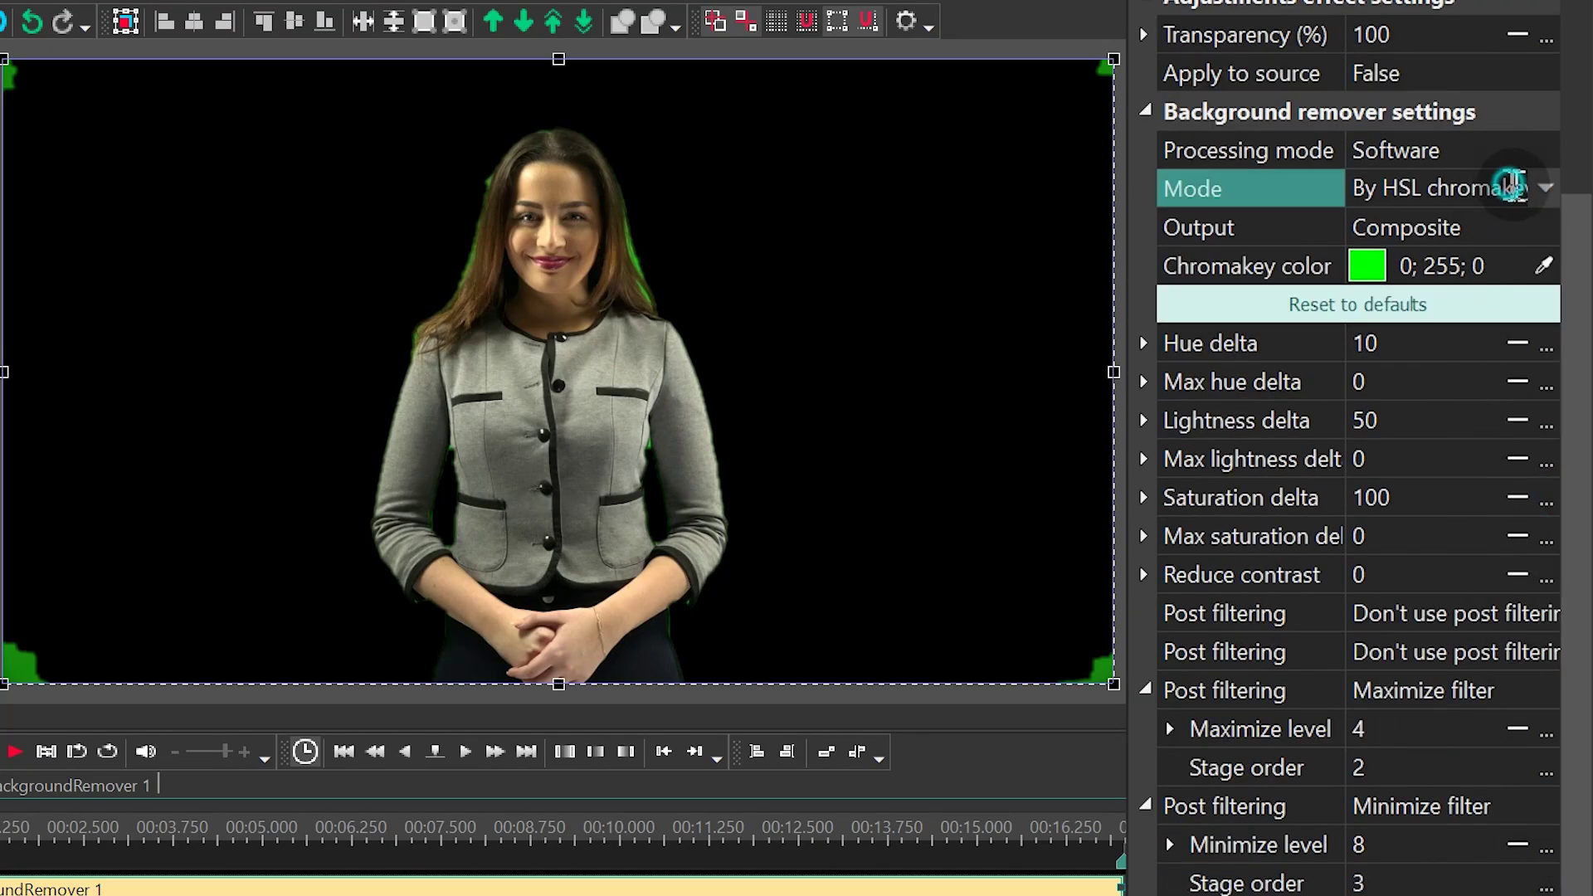
{"action": "left_click", "coordinate": [1546, 196]}
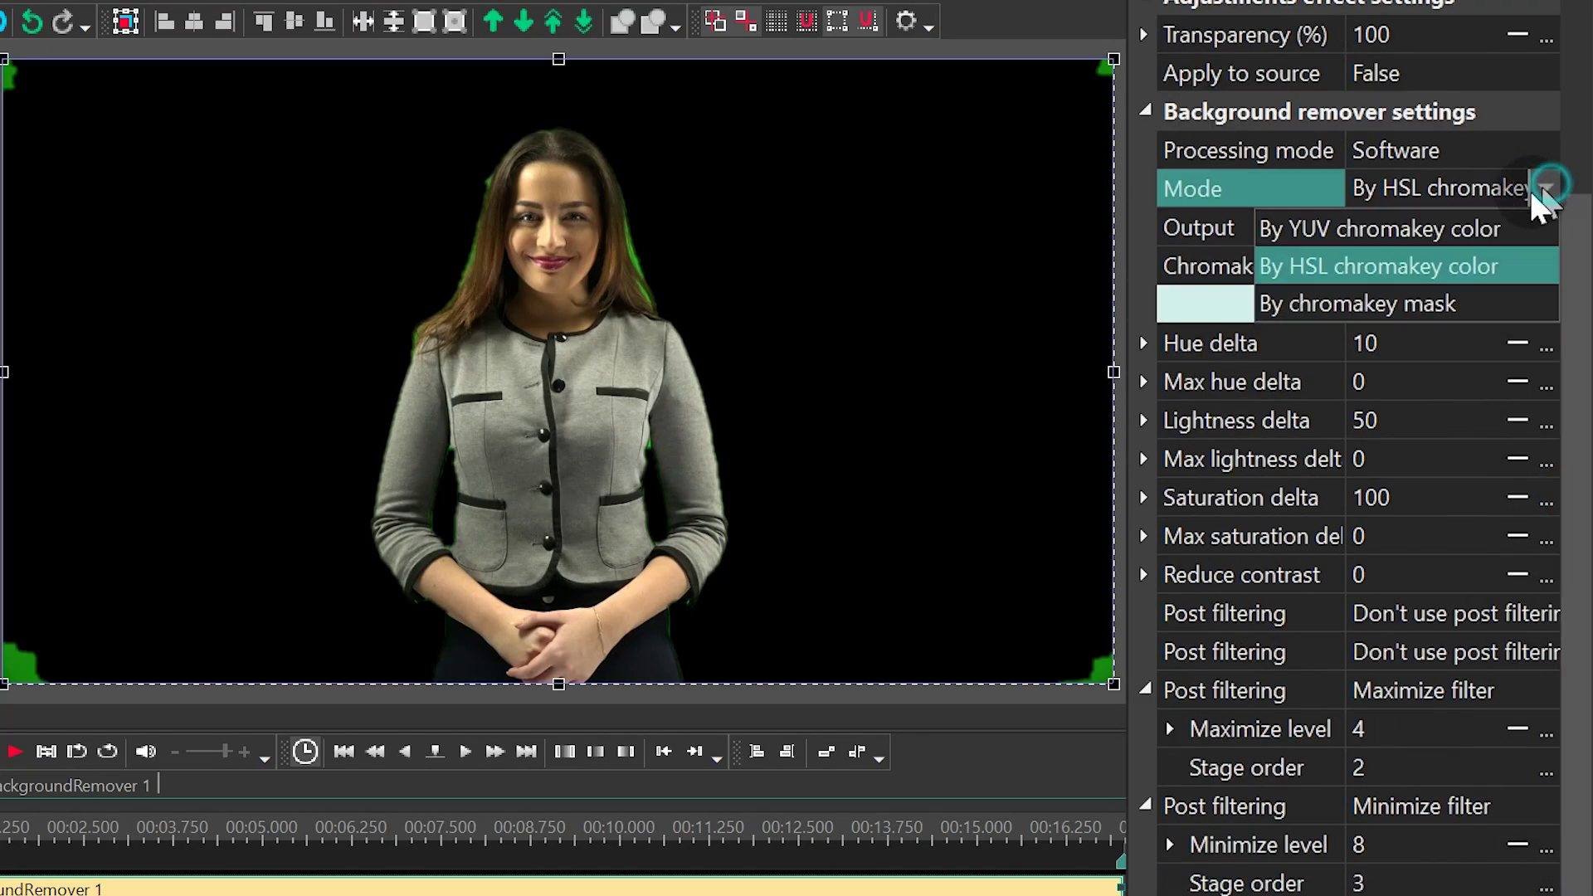
{"action": "left_click", "coordinate": [1467, 233]}
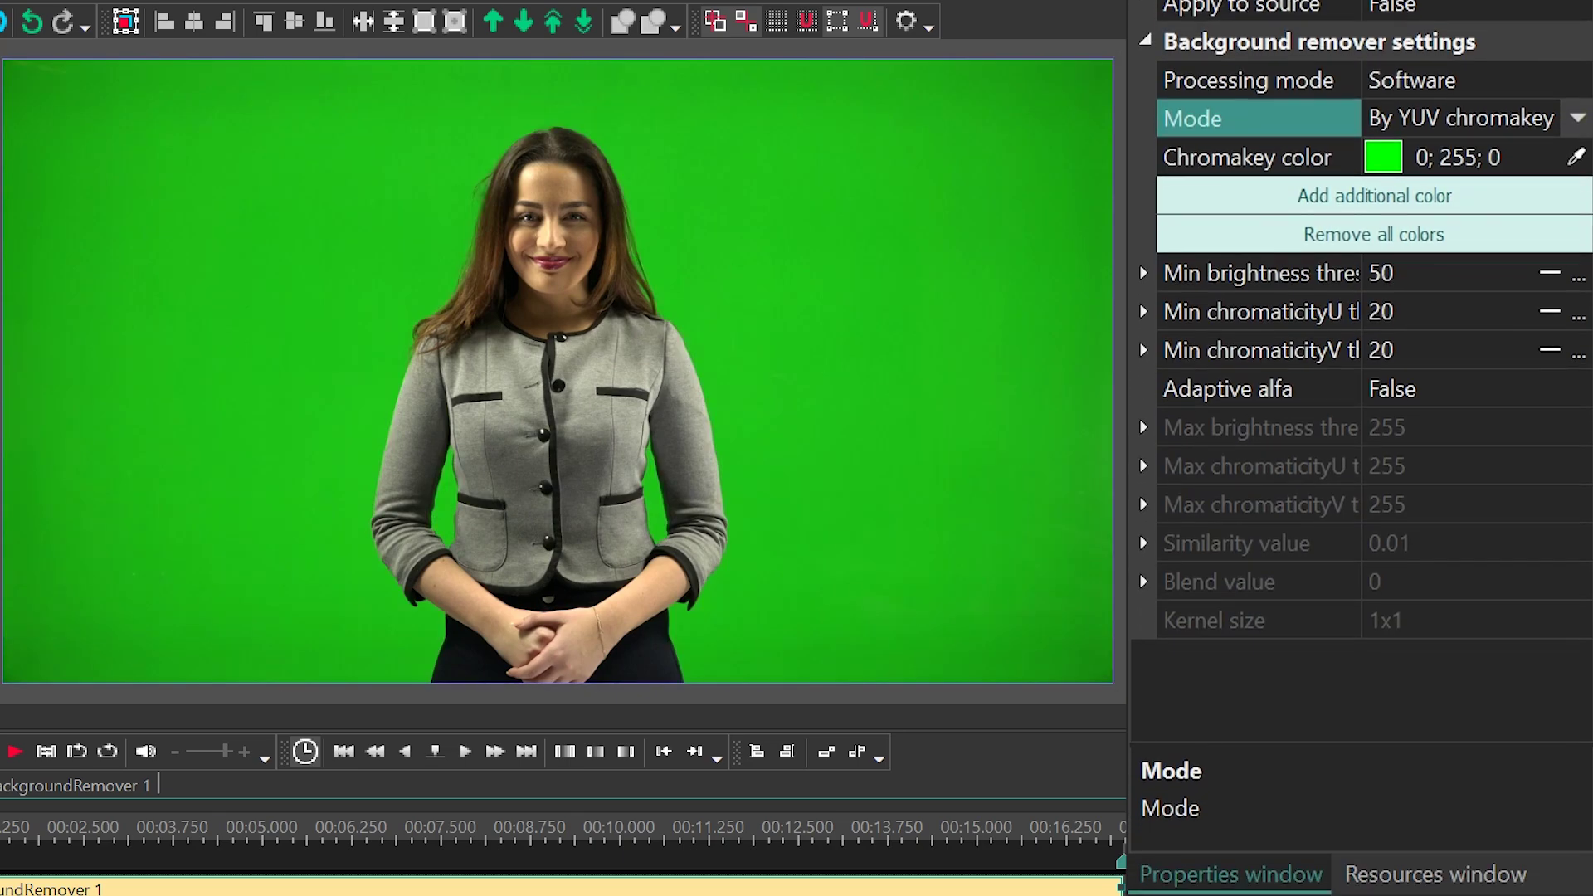
{"action": "left_click", "coordinate": [1554, 384]}
{"action": "left_click", "coordinate": [1556, 387]}
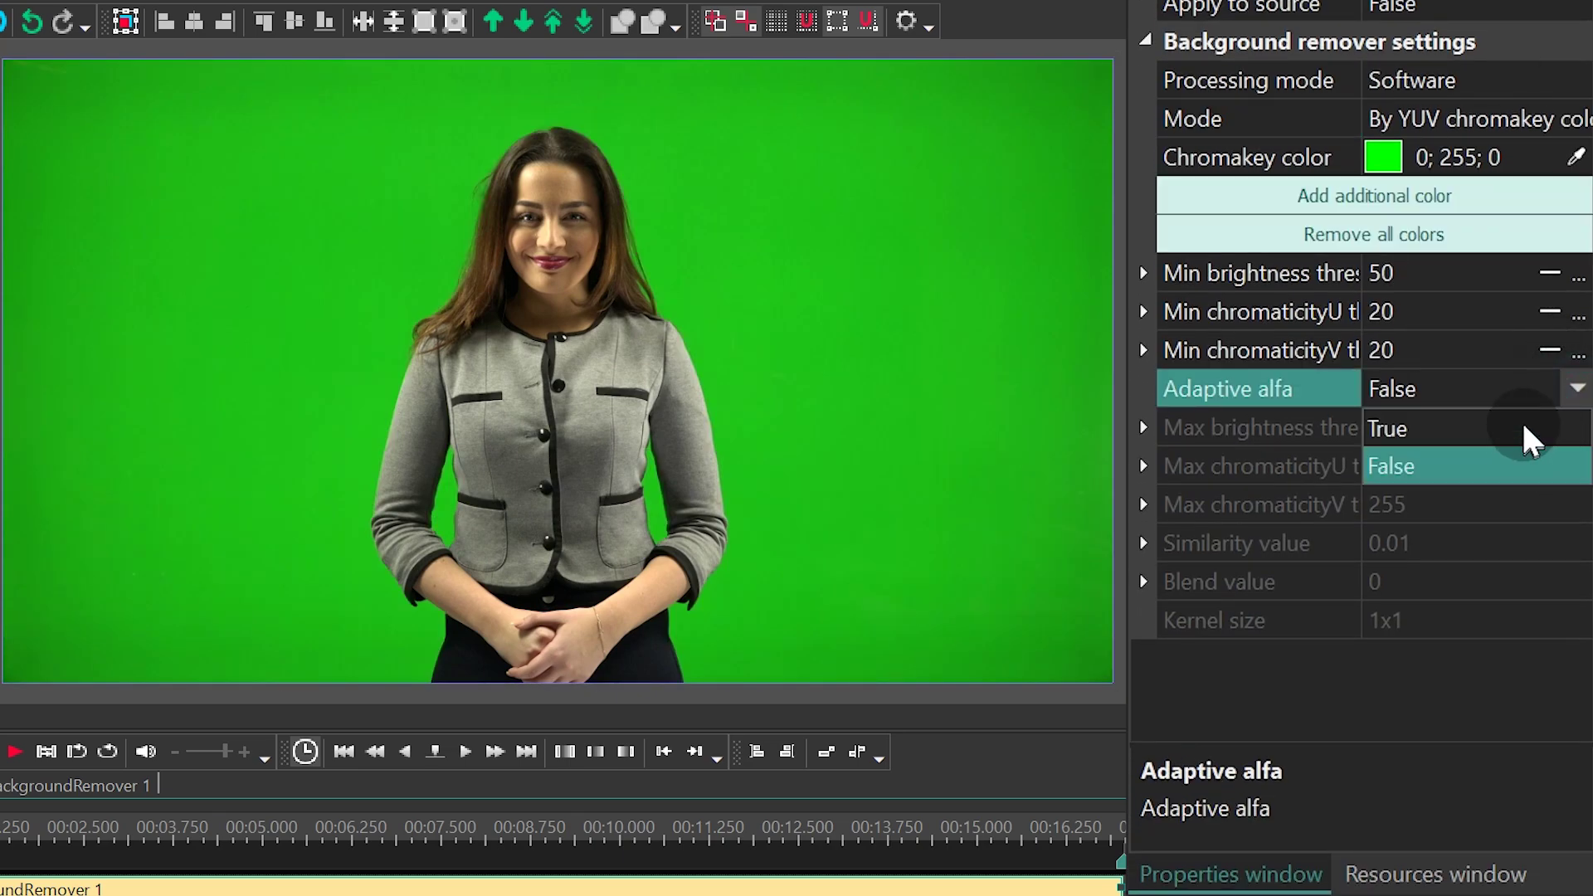
{"action": "left_click", "coordinate": [1529, 426]}
{"action": "left_click", "coordinate": [1575, 157]}
Set the minimum brightness threshold to 50.
{"action": "left_click", "coordinate": [847, 271]}
{"action": "left_click", "coordinate": [1411, 428]}
{"action": "left_click", "coordinate": [1411, 273]}
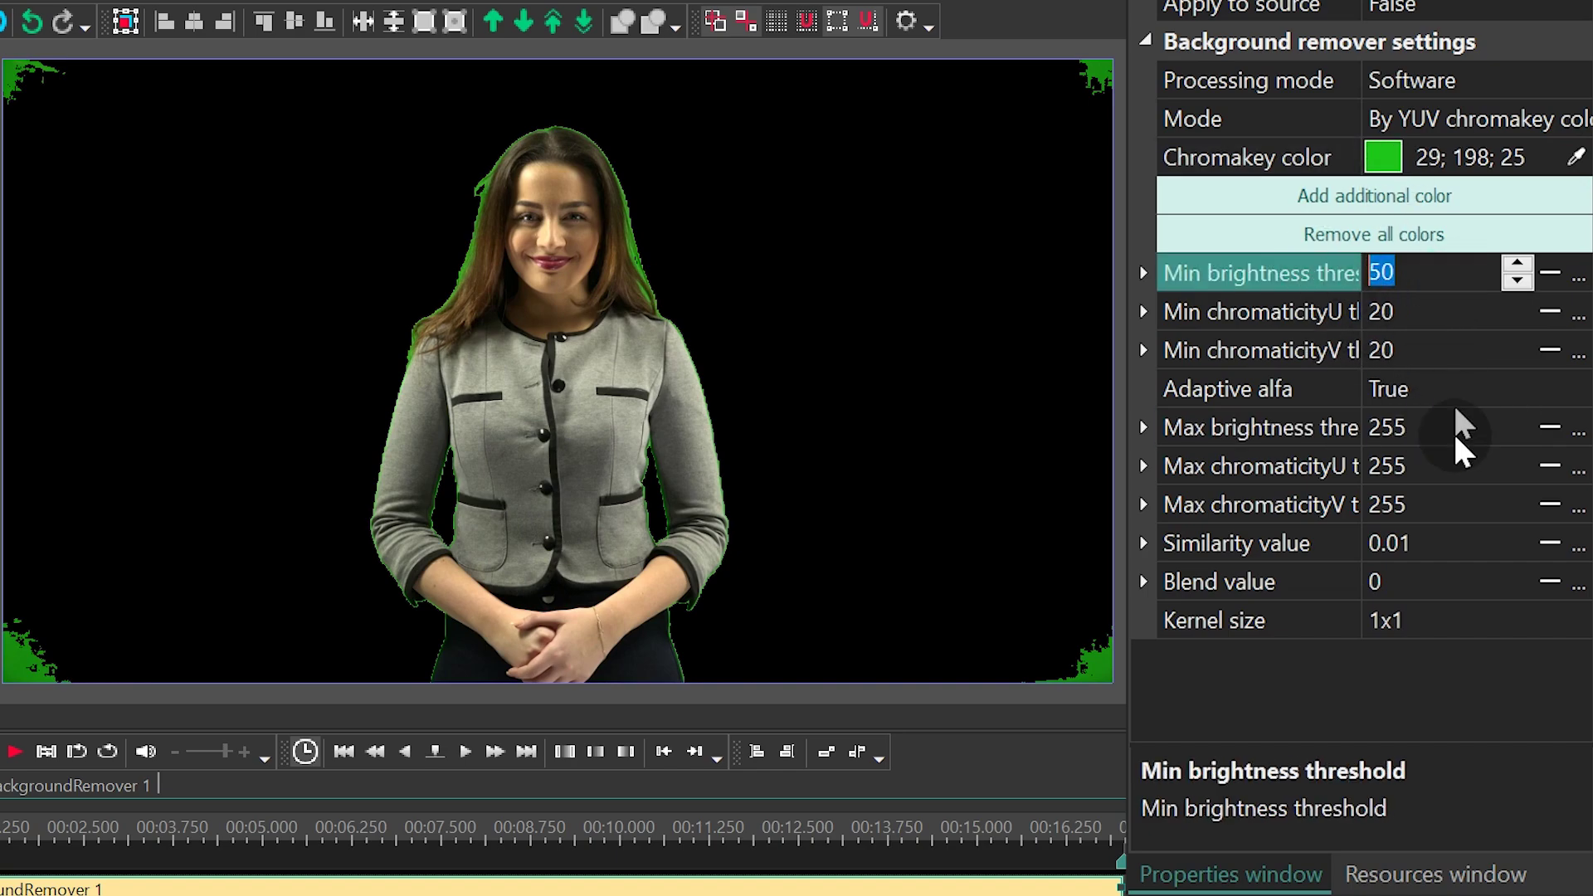
{"action": "left_click", "coordinate": [1458, 426]}
{"action": "left_click", "coordinate": [1415, 265]}
{"action": "type", "text": "255"}
{"action": "left_click", "coordinate": [1440, 310]}
{"action": "left_click", "coordinate": [1402, 271]}
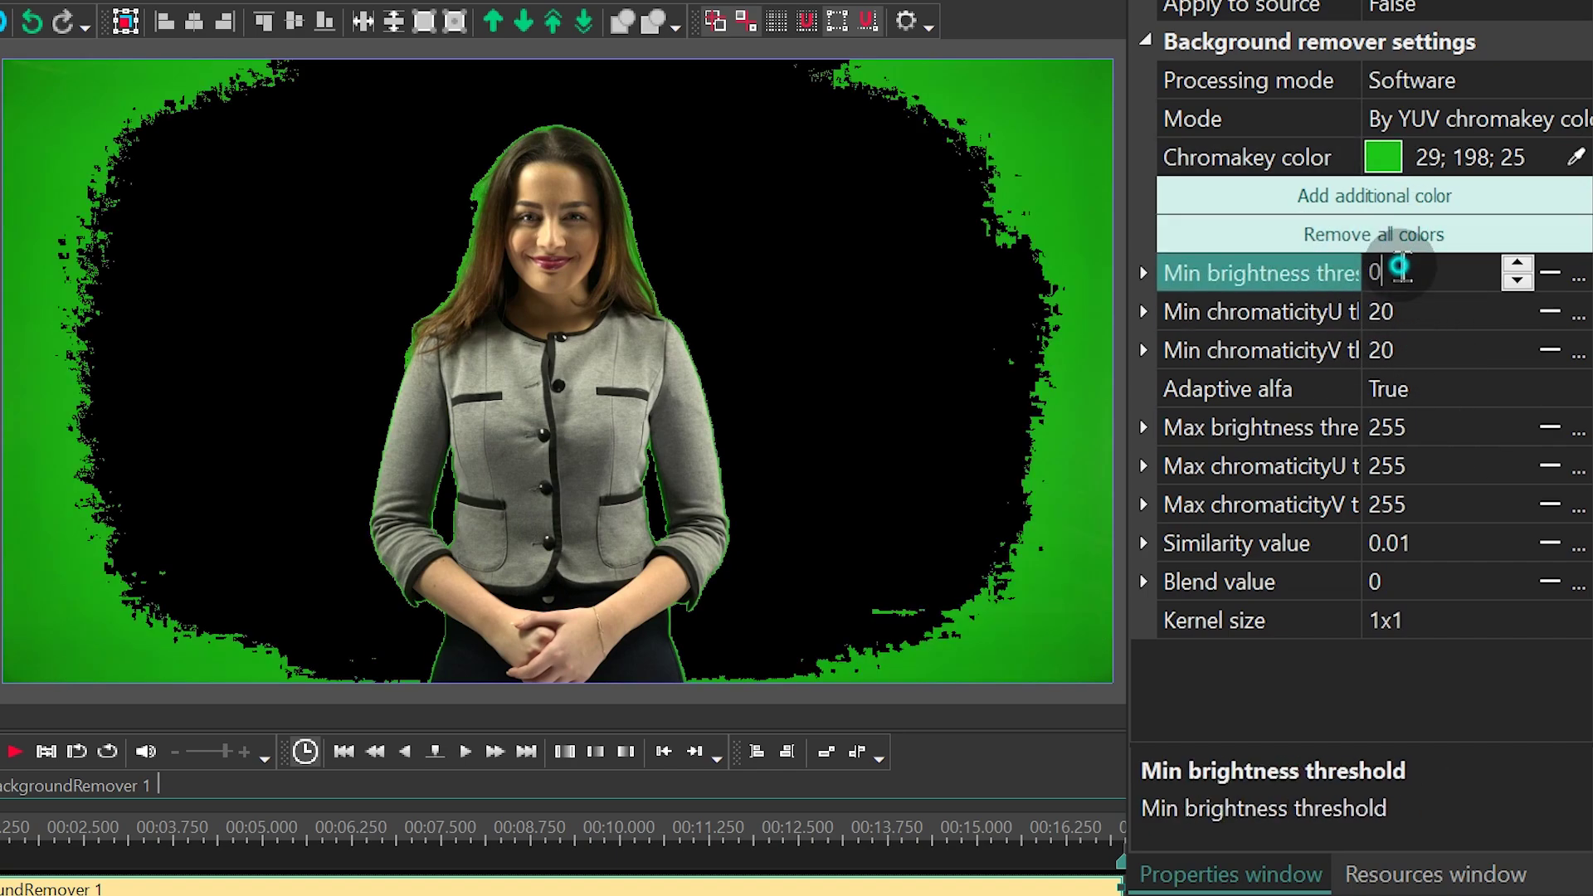
{"action": "type", "text": "50"}
Tighten the chromaticity thresholds, raising the minimums to 50–70 and lowering maximum U to 150.
{"action": "left_click", "coordinate": [1341, 313]}
{"action": "type", "text": "50"}
{"action": "left_click", "coordinate": [1429, 348]}
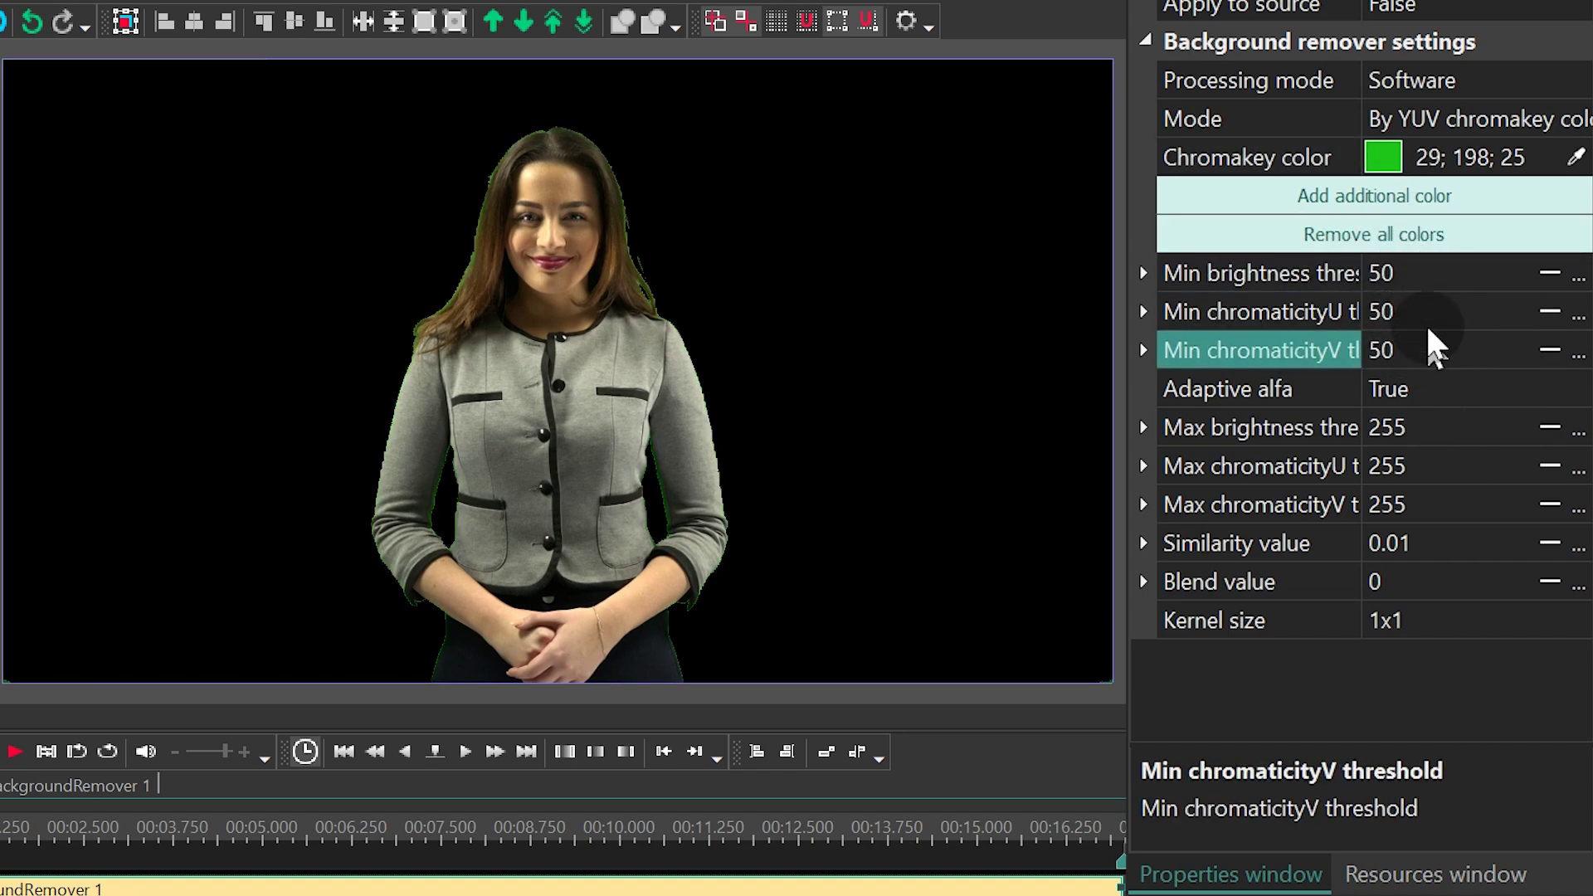
{"action": "type", "text": "50"}
{"action": "left_click", "coordinate": [1394, 314]}
{"action": "type", "text": "70"}
{"action": "left_click", "coordinate": [1440, 427]}
{"action": "type", "text": "50"}
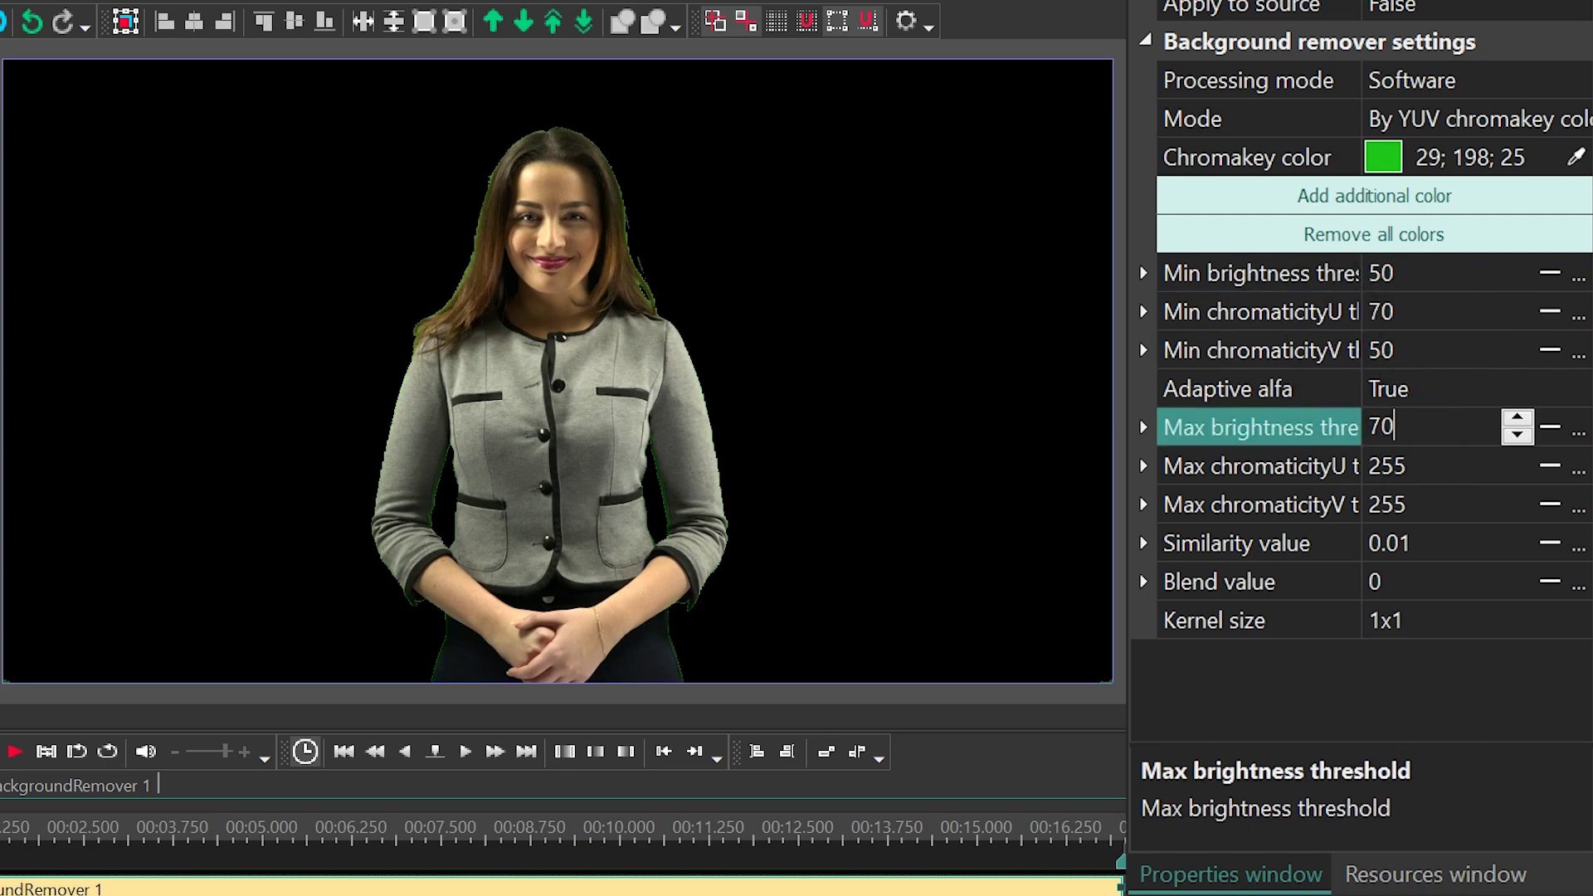
{"action": "left_click", "coordinate": [1422, 458]}
{"action": "type", "text": "150"}
{"action": "left_click", "coordinate": [1411, 506]}
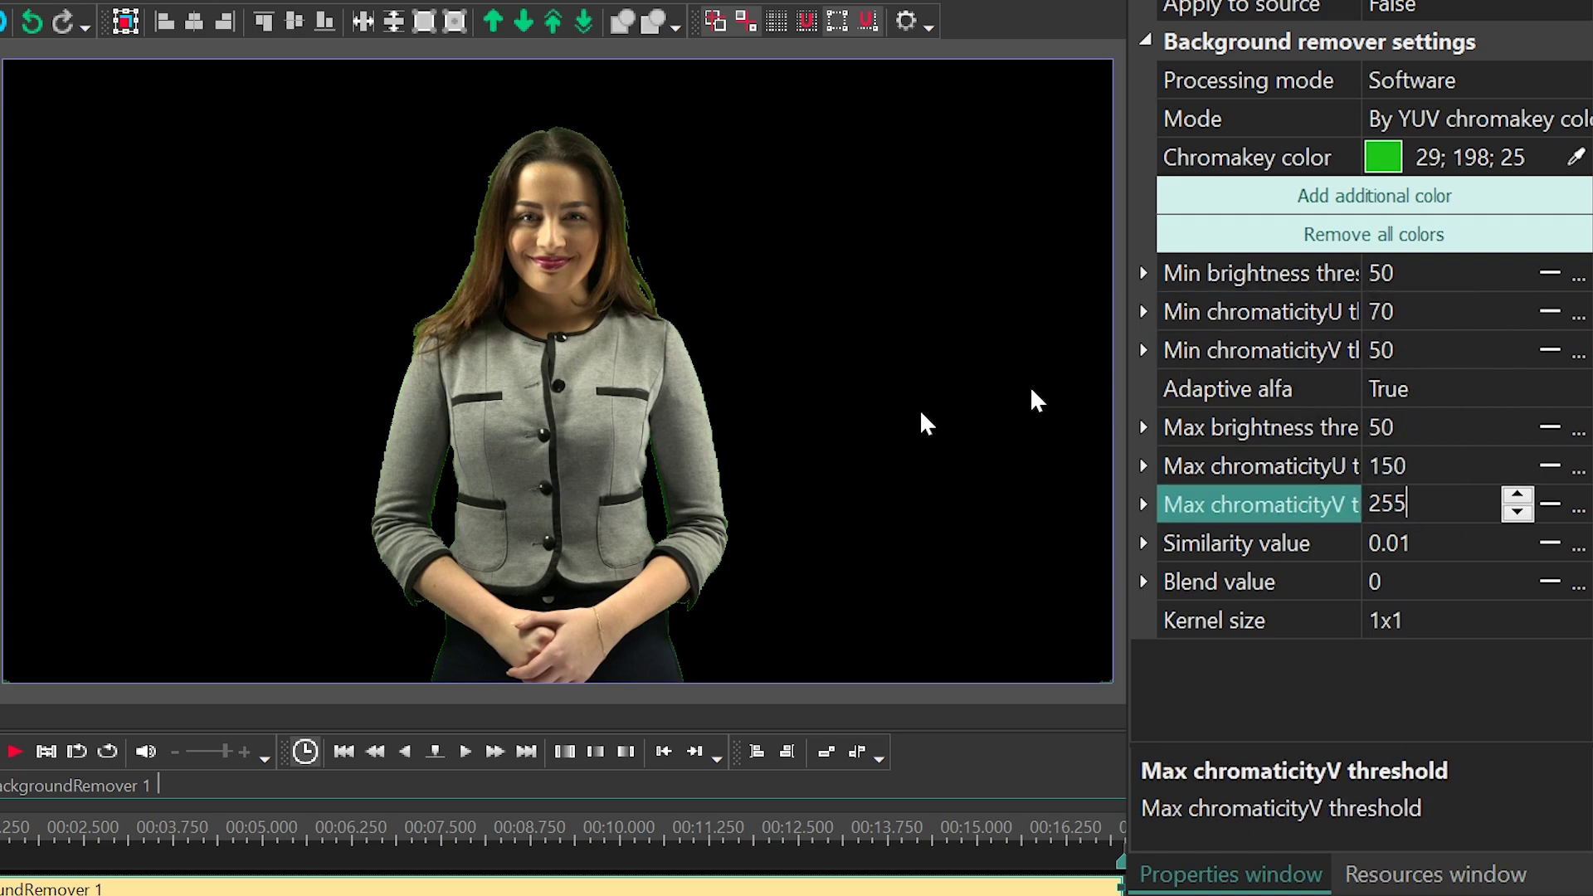
Deselect the effect and scroll the preview to judge the key.
{"action": "left_click", "coordinate": [697, 249]}
{"action": "scroll", "coordinate": [470, 215], "scroll_direction": "up", "scroll_amount": 5}
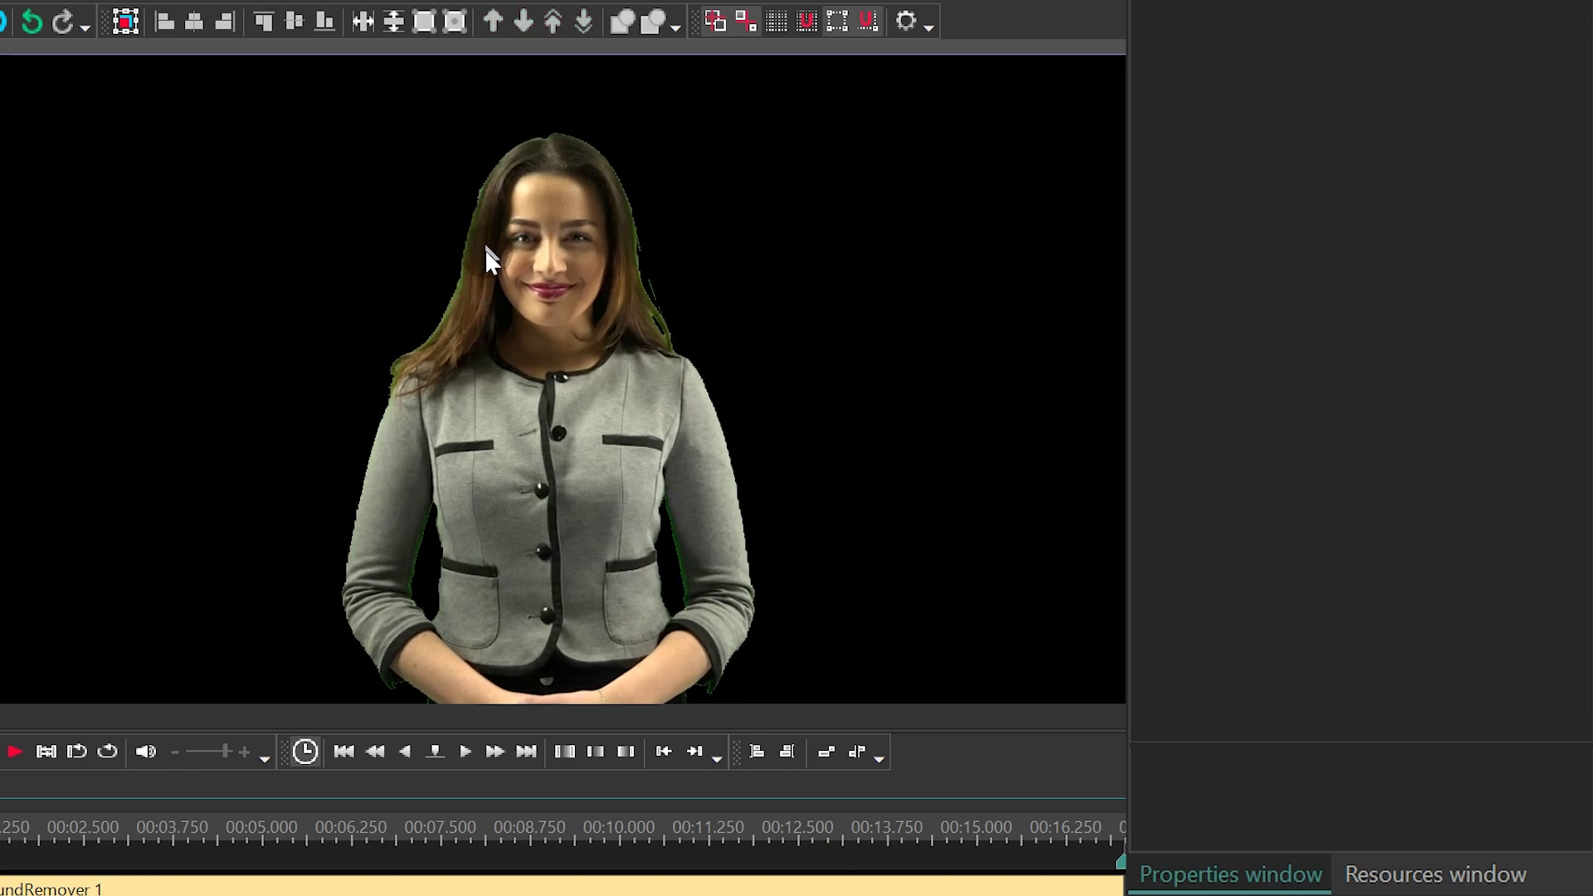
{"action": "scroll", "coordinate": [449, 388], "scroll_direction": "up", "scroll_amount": 2}
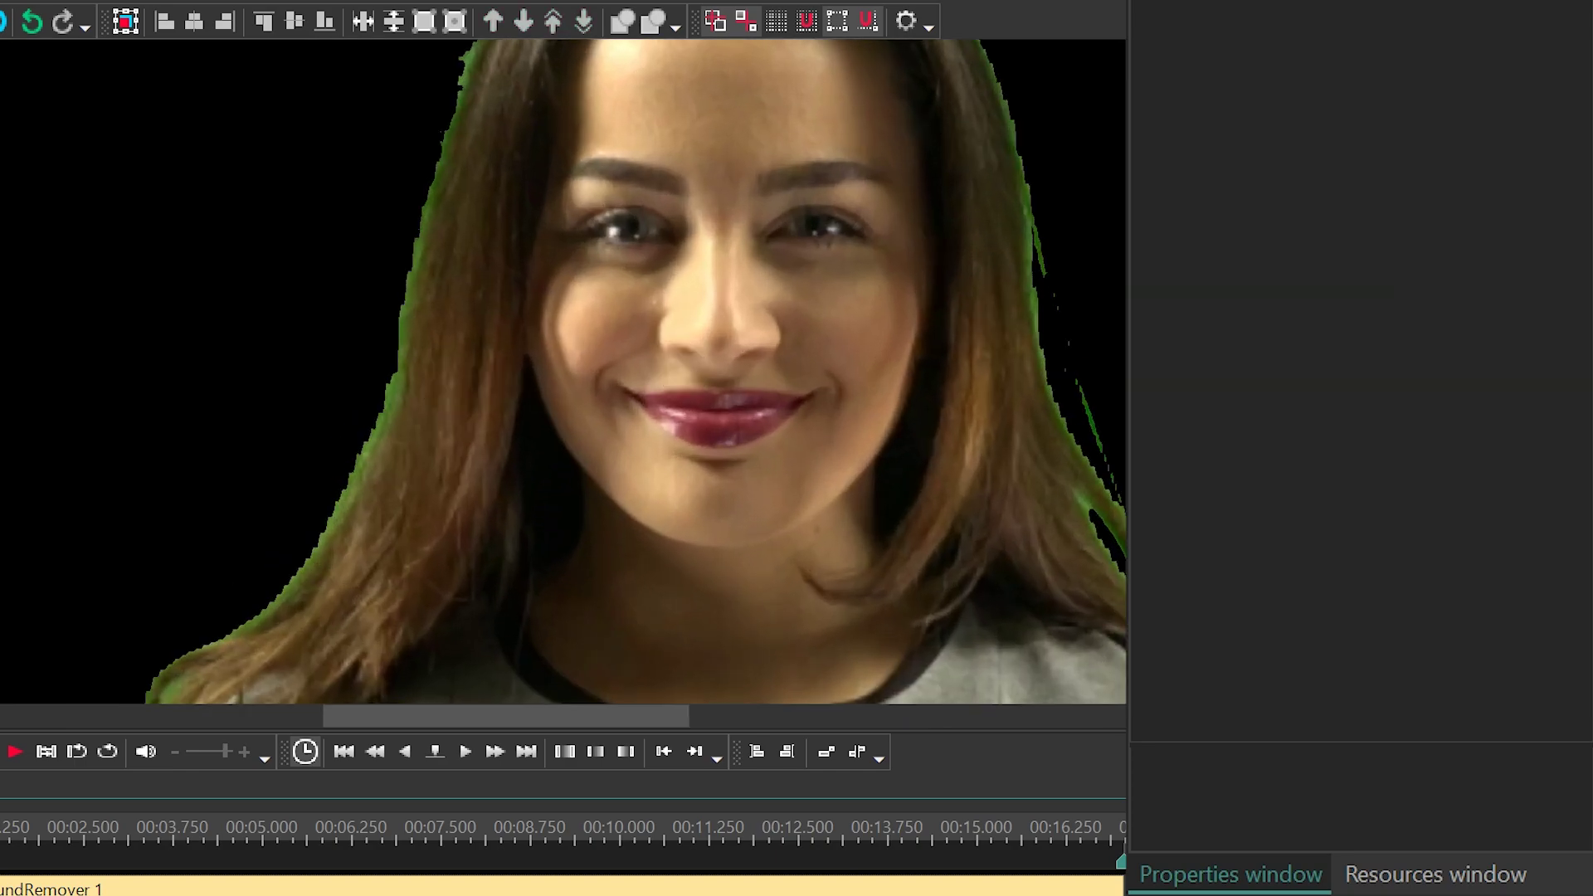
{"action": "scroll", "coordinate": [978, 421], "scroll_direction": "down", "scroll_amount": 3}
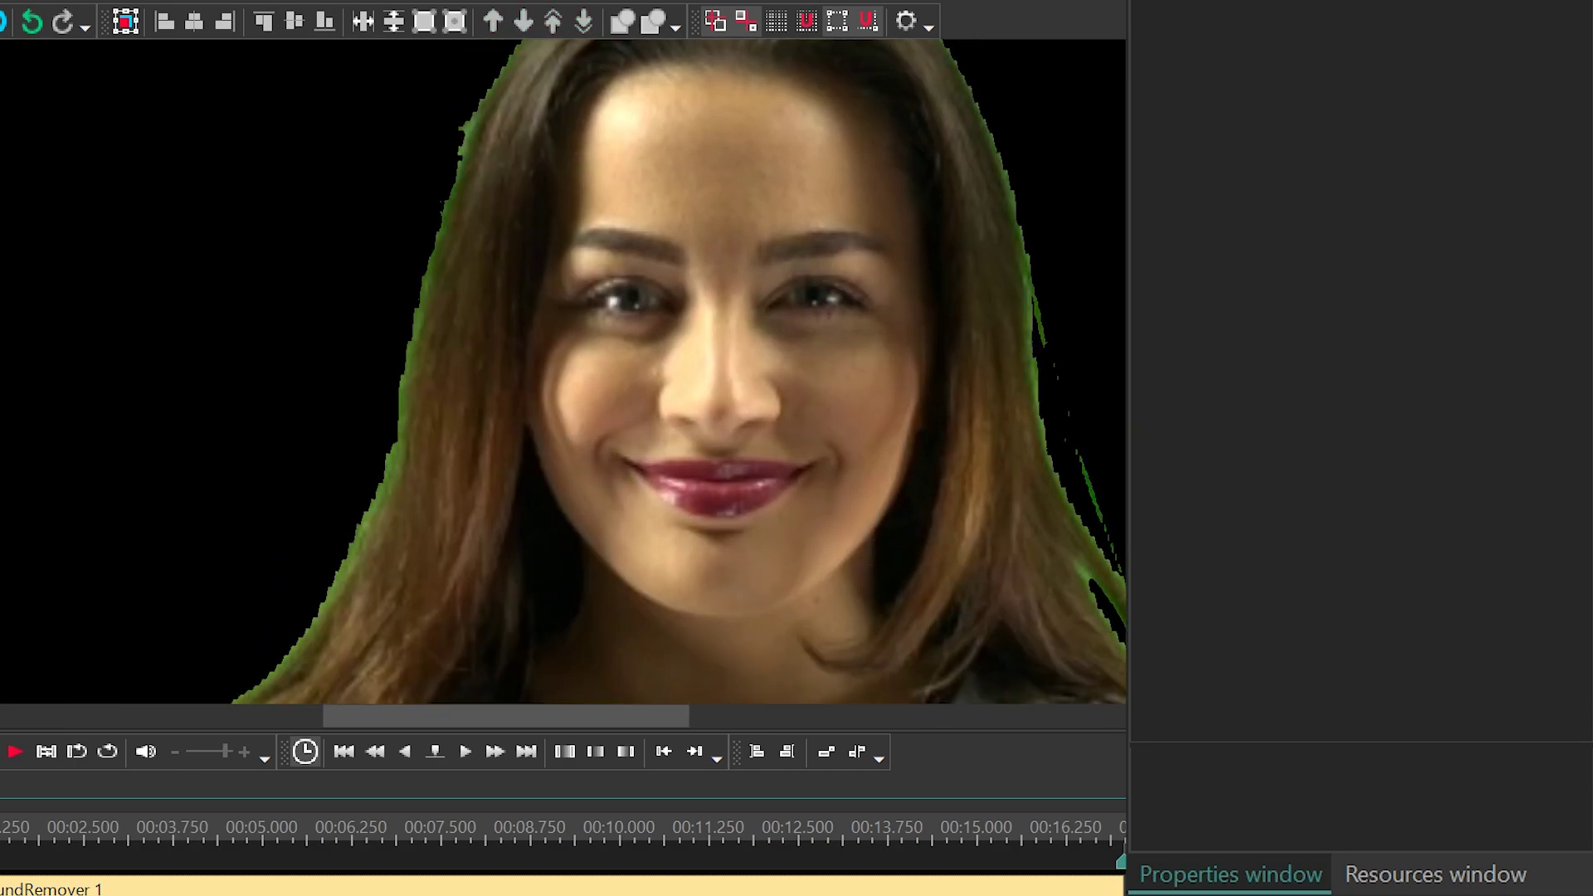
{"action": "scroll", "coordinate": [817, 466], "scroll_direction": "down", "scroll_amount": 6}
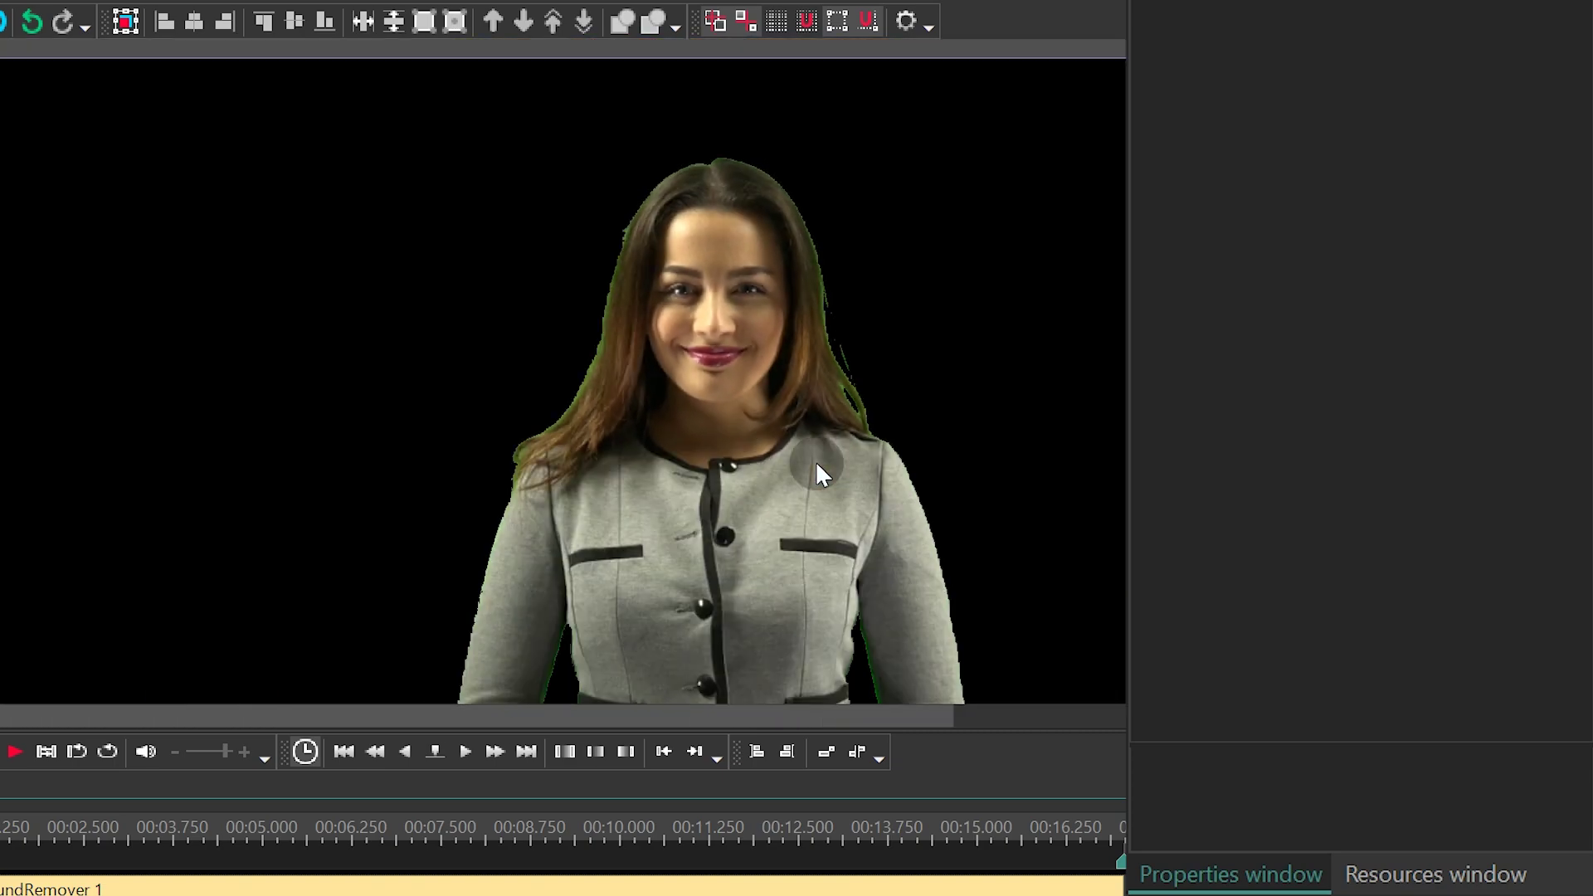
Reselect the Background remover and switch its mode back to HSL chromakey colour.
{"action": "left_click", "coordinate": [842, 888]}
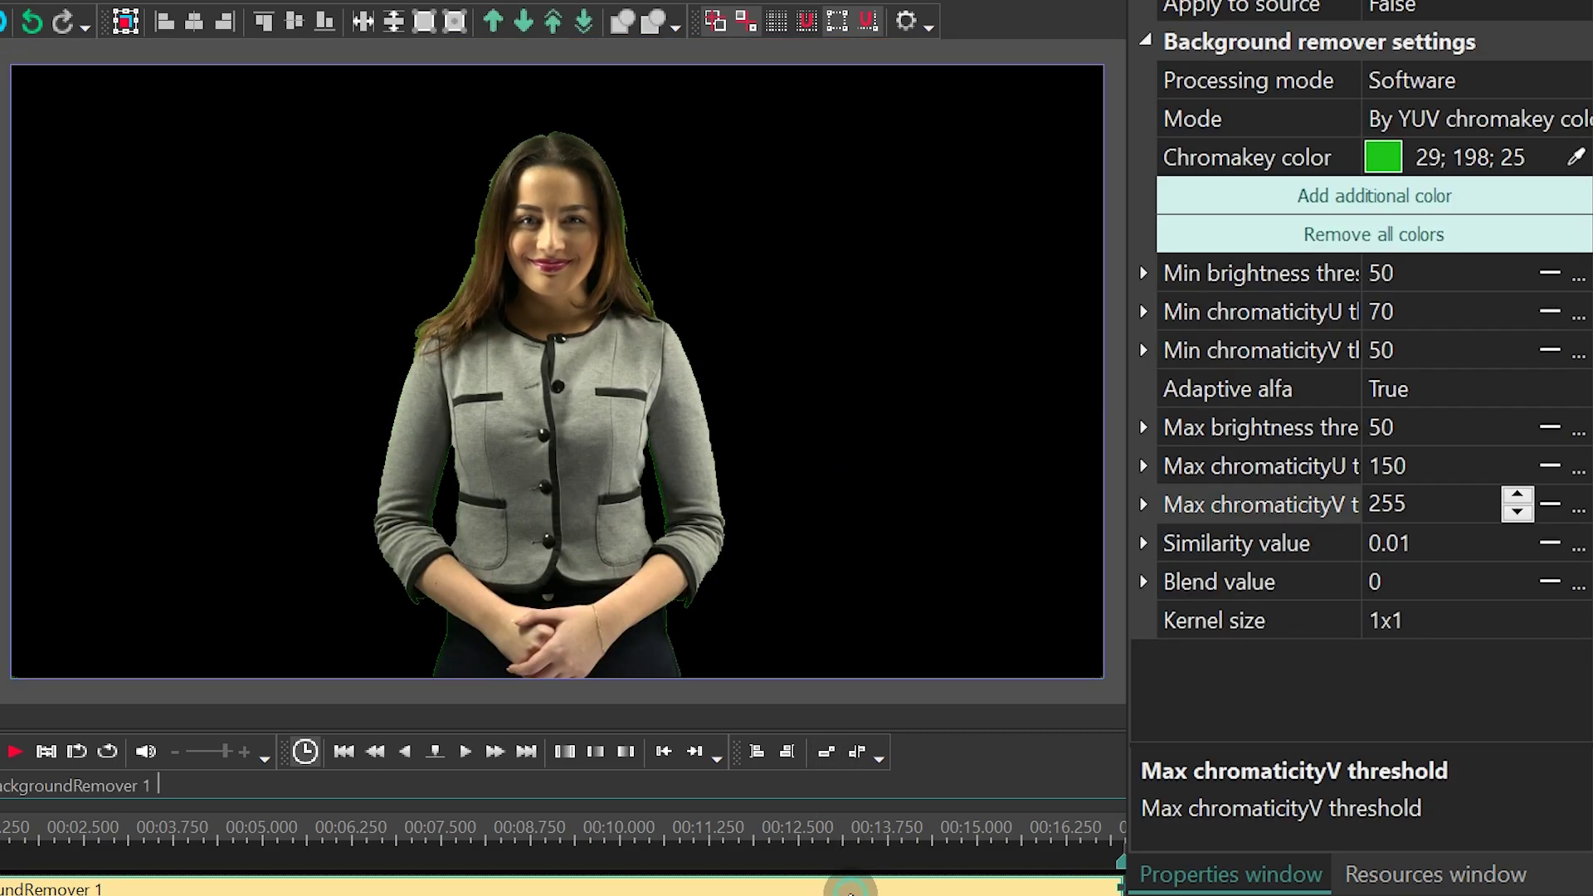
{"action": "left_click", "coordinate": [1543, 120]}
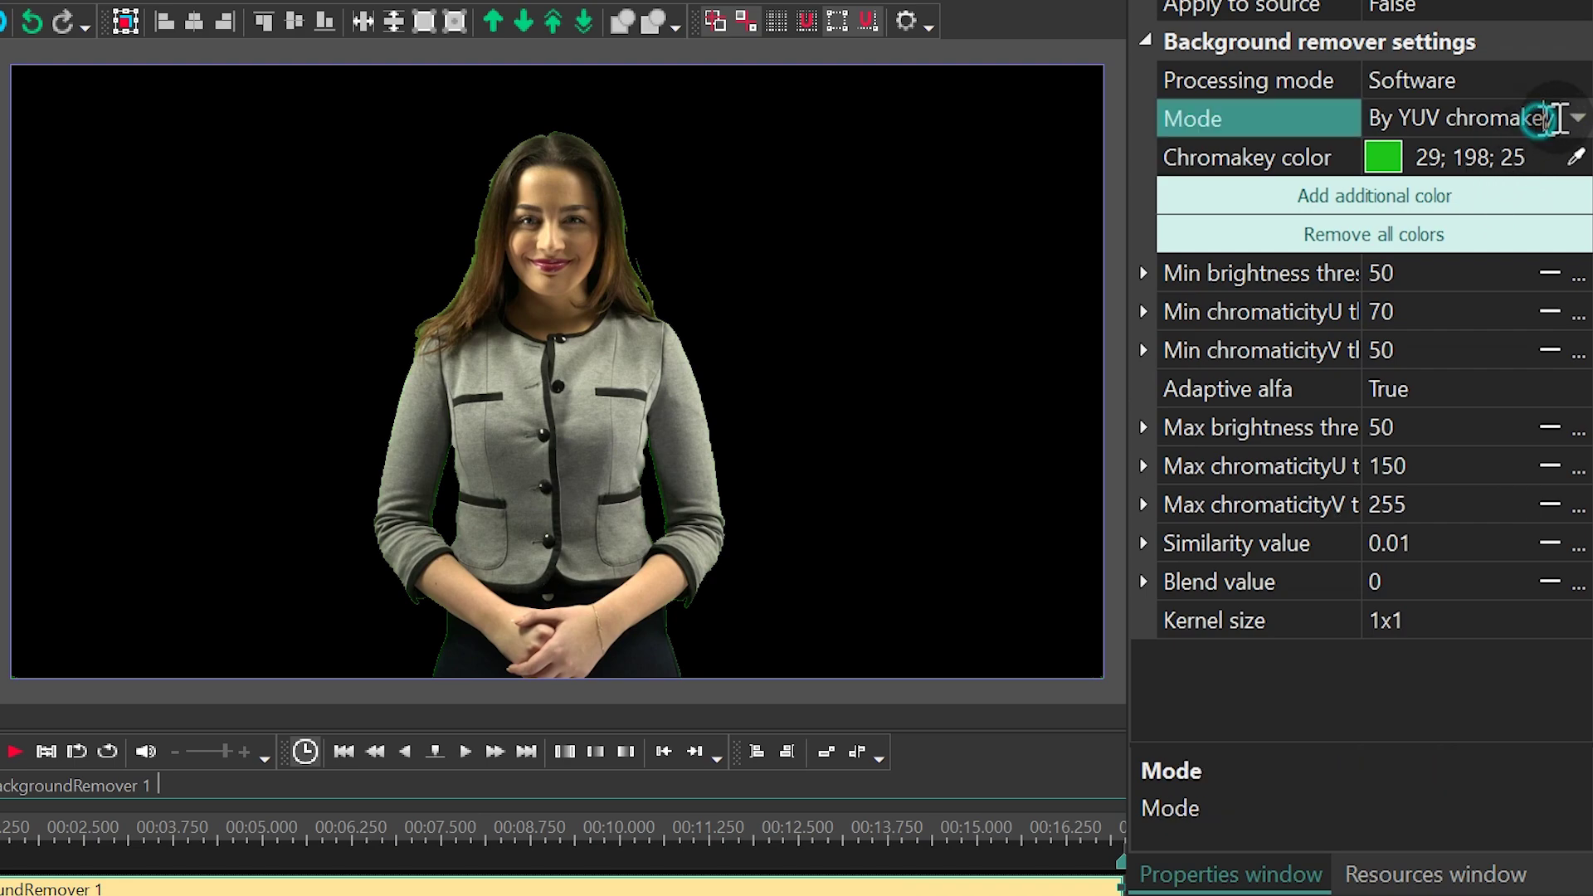
{"action": "left_click", "coordinate": [1577, 121]}
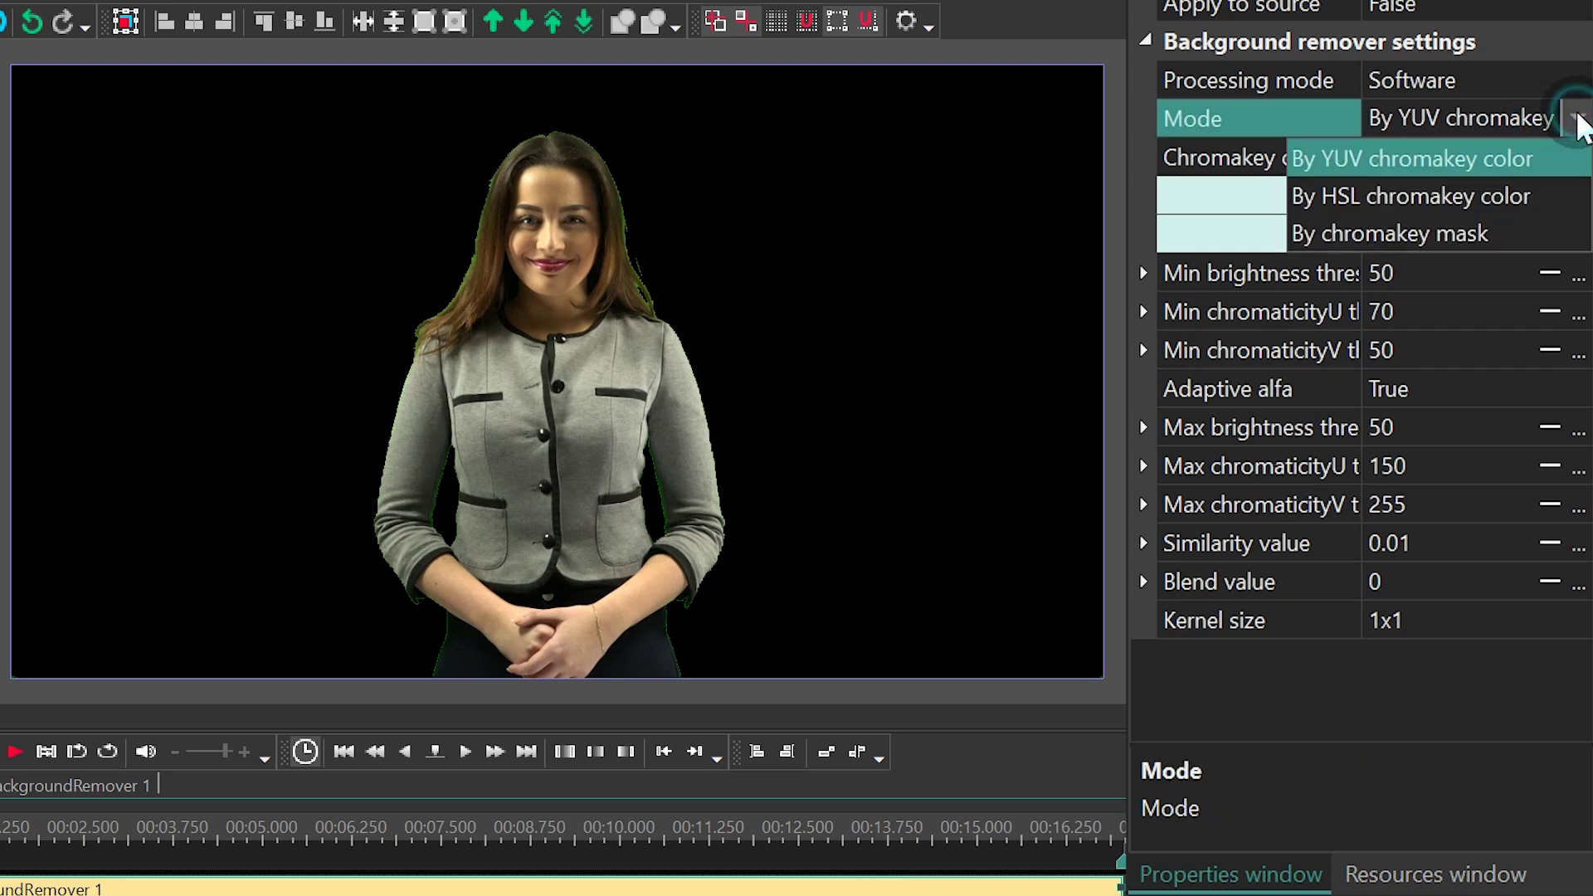
{"action": "left_click", "coordinate": [1461, 197]}
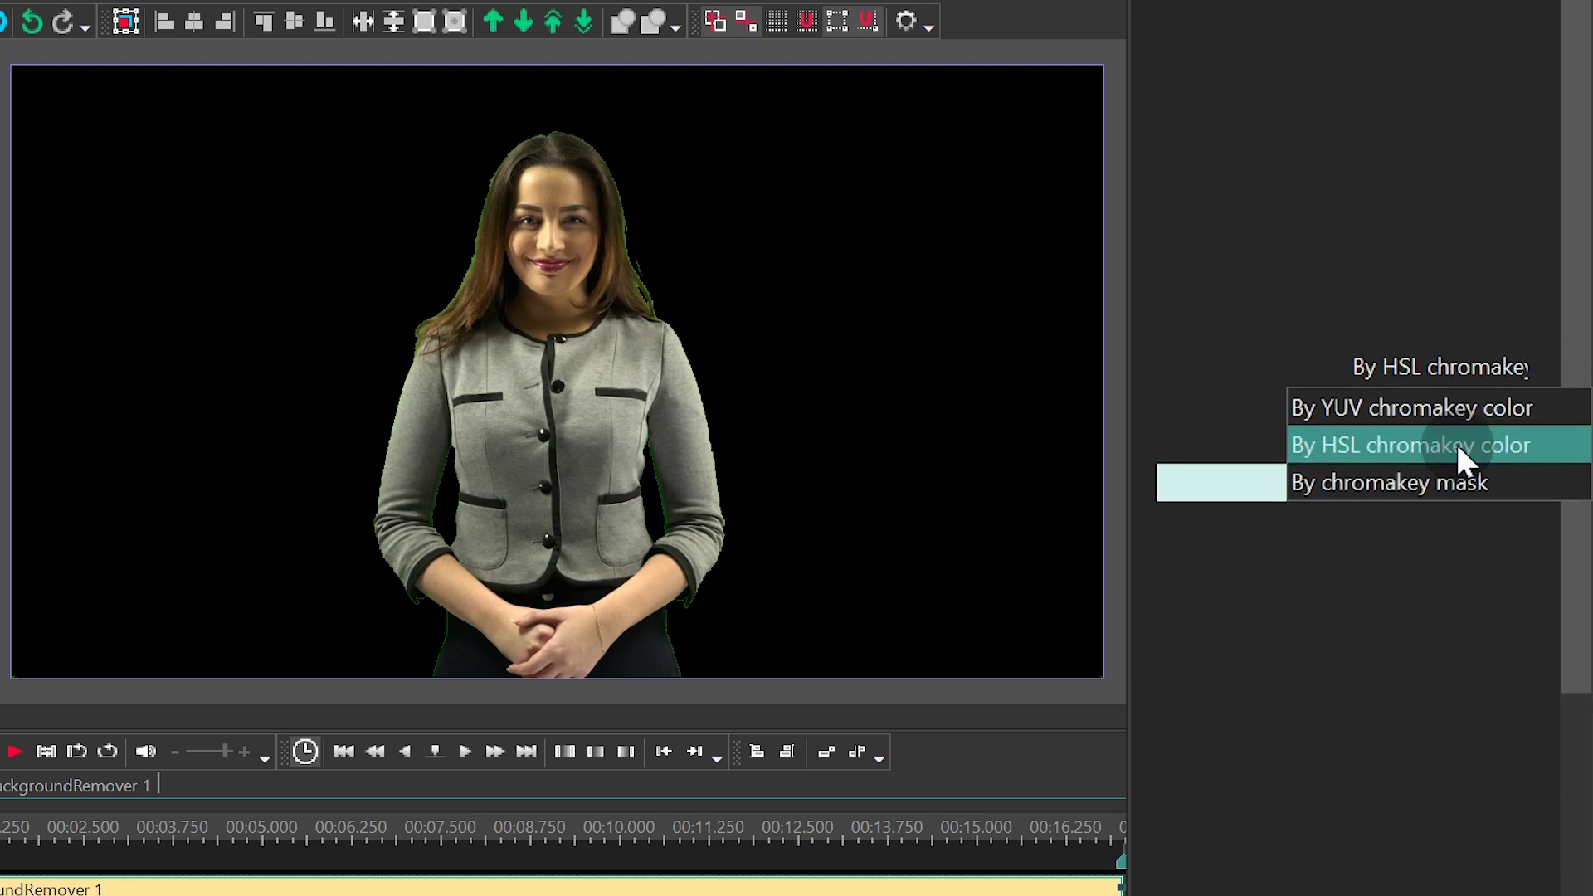
{"action": "scroll", "coordinate": [1572, 780], "scroll_direction": "down", "scroll_amount": 3}
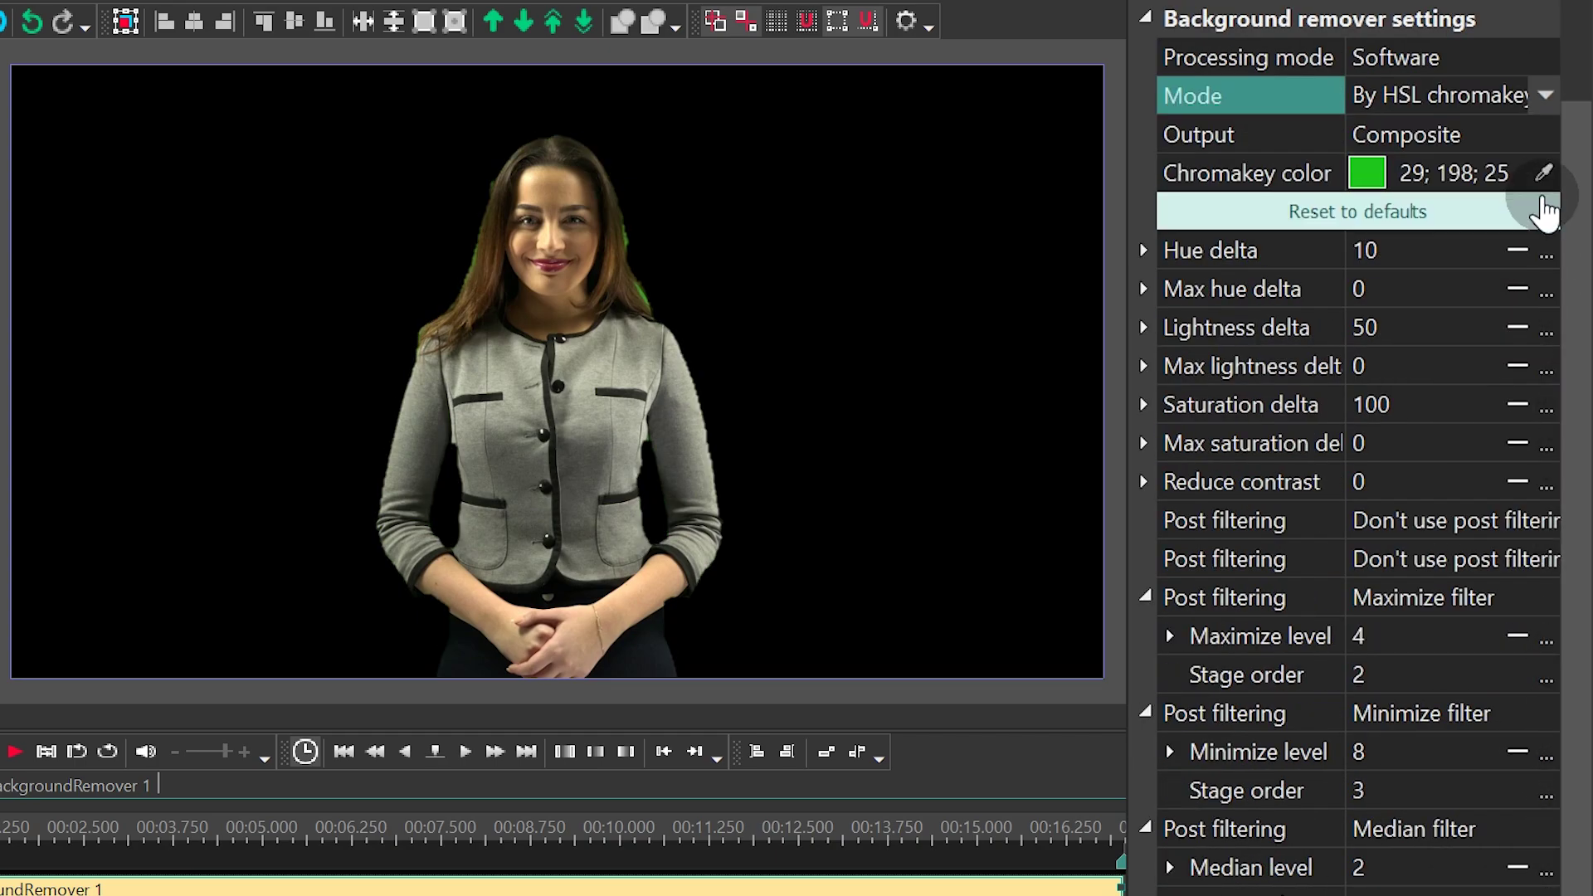
Eyedrop the green backdrop behind the woman as the new chromakey colour.
{"action": "left_click", "coordinate": [1508, 170]}
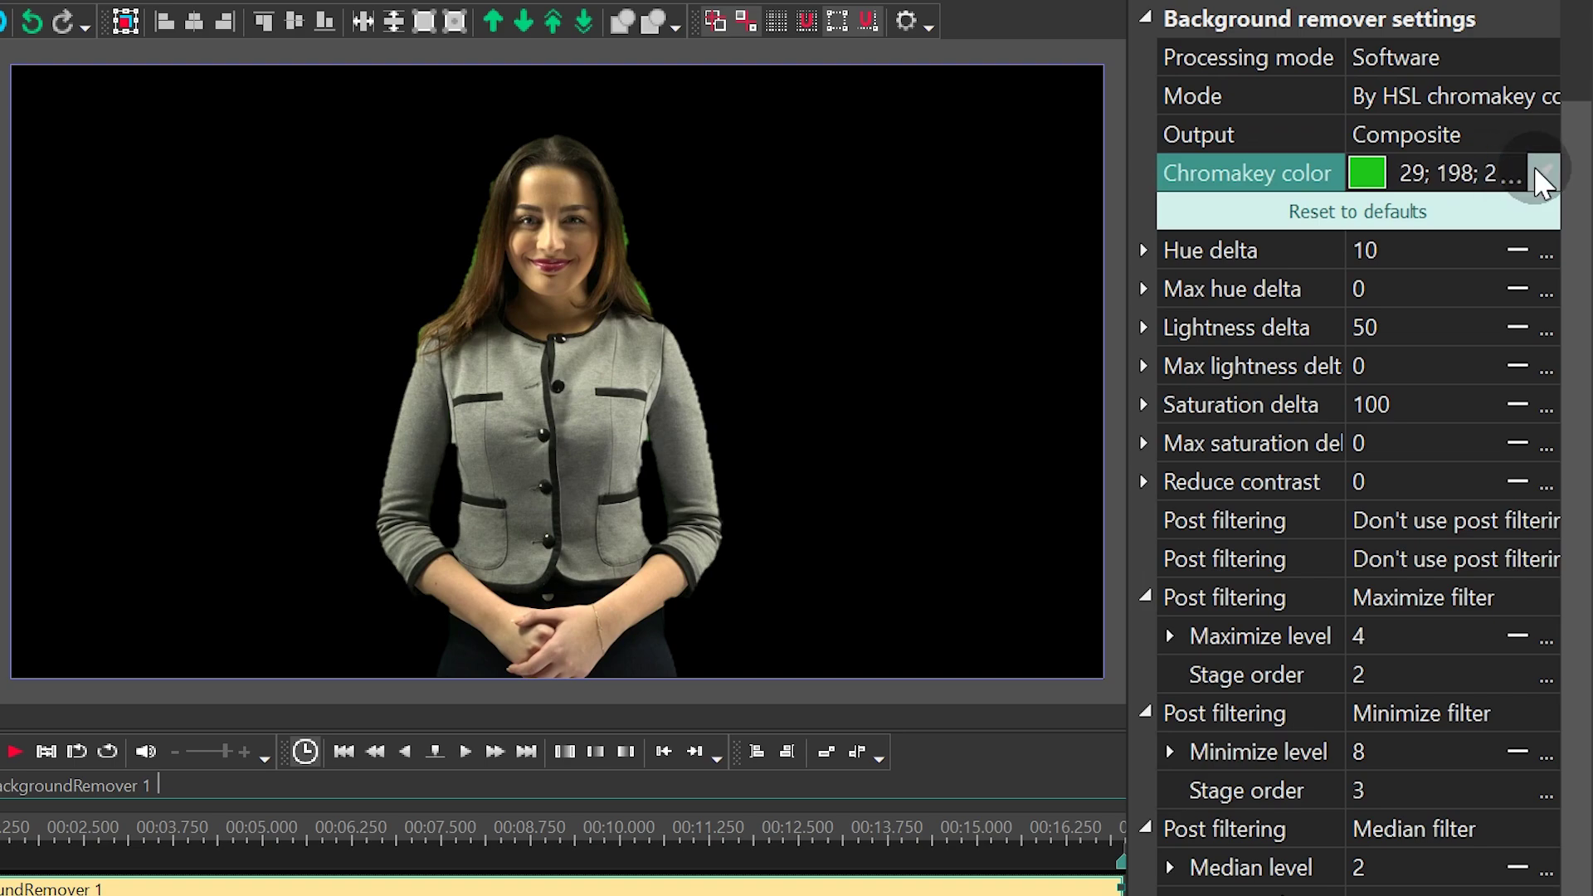
{"action": "left_click", "coordinate": [1543, 173]}
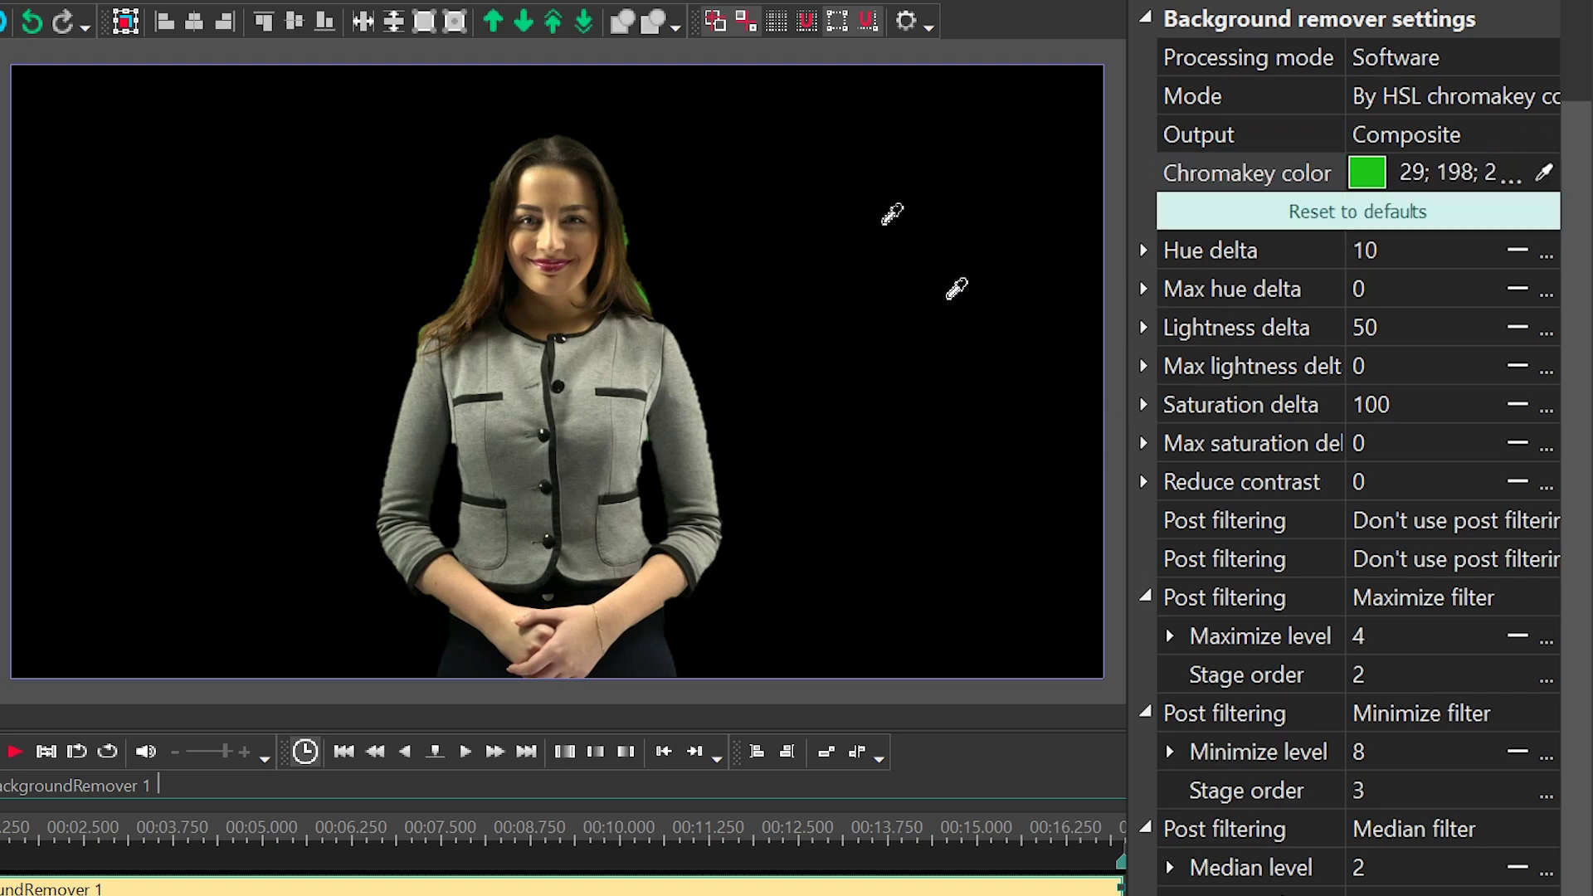
{"action": "left_click", "coordinate": [883, 203]}
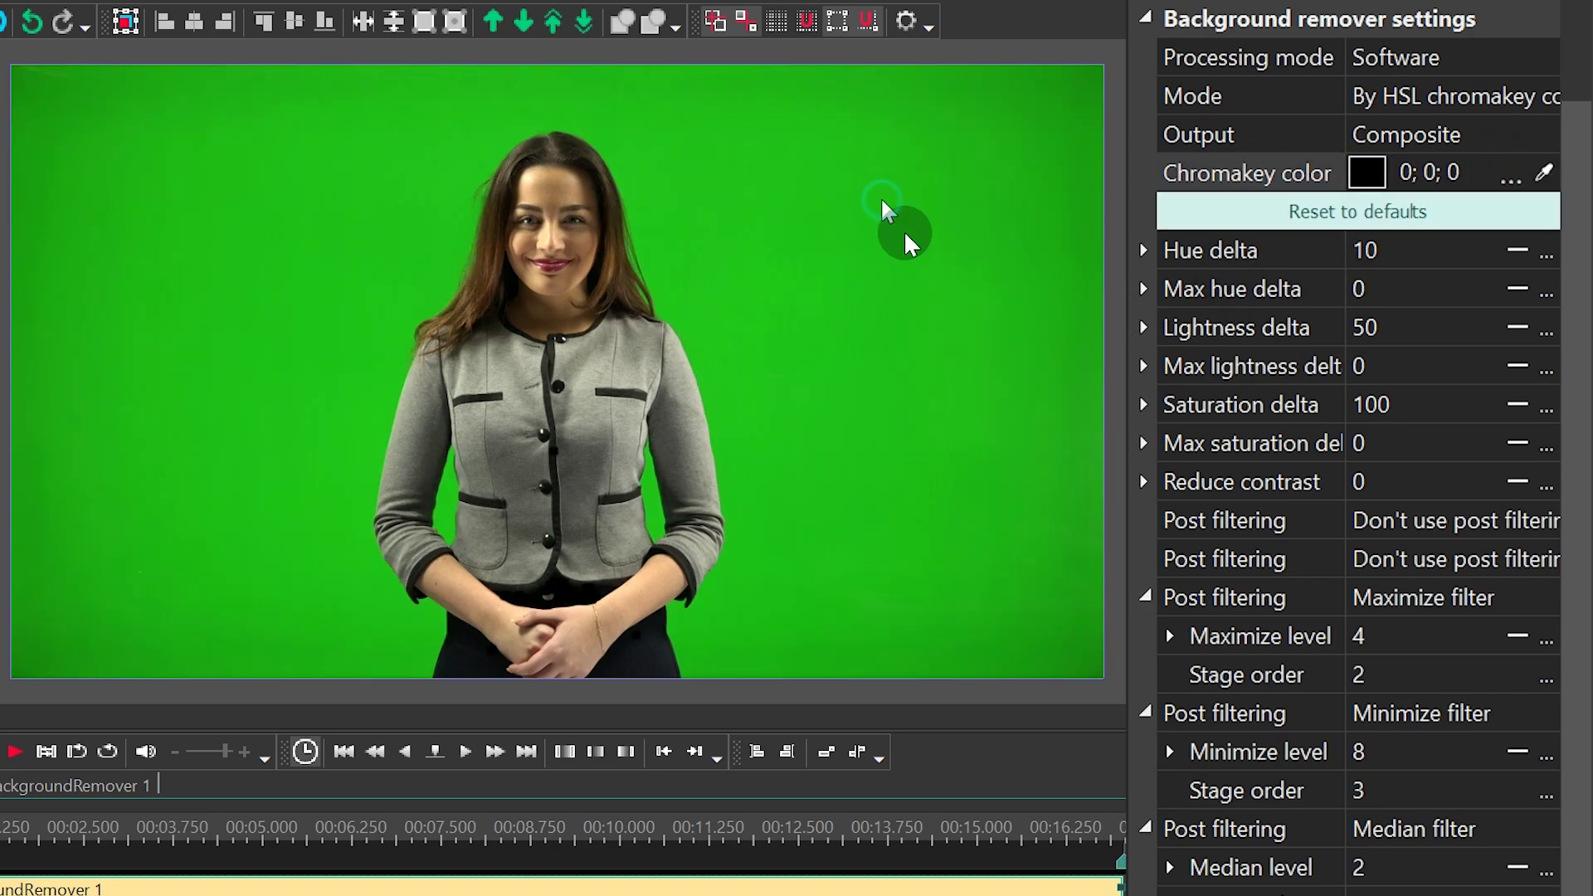
{"action": "left_click", "coordinate": [1544, 172]}
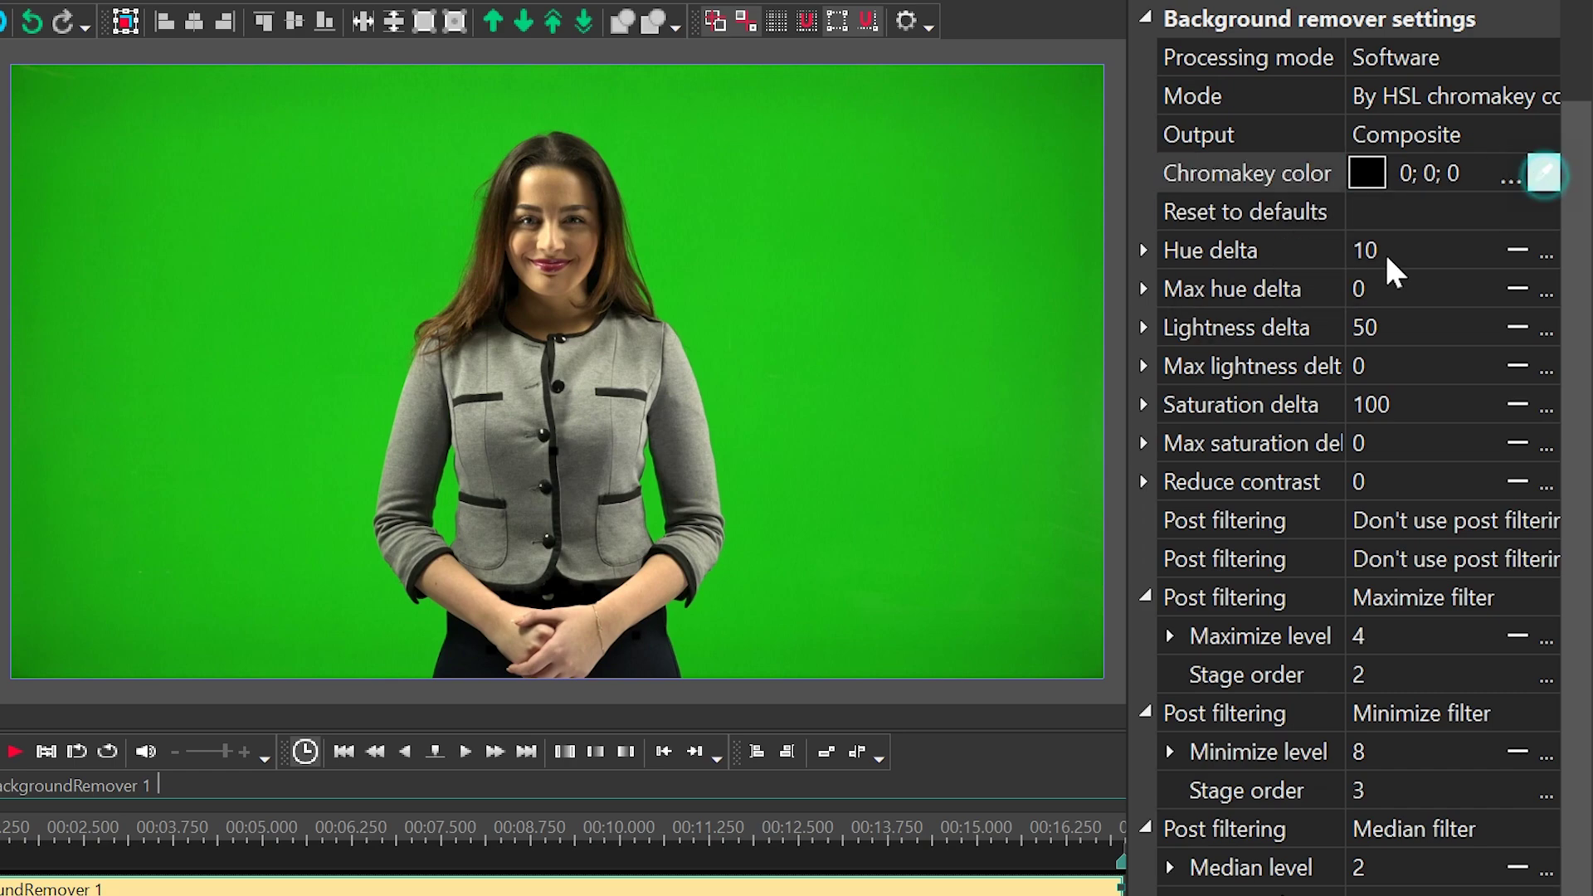
{"action": "left_click", "coordinate": [639, 192]}
{"action": "scroll", "coordinate": [481, 267], "scroll_direction": "up", "scroll_amount": 3}
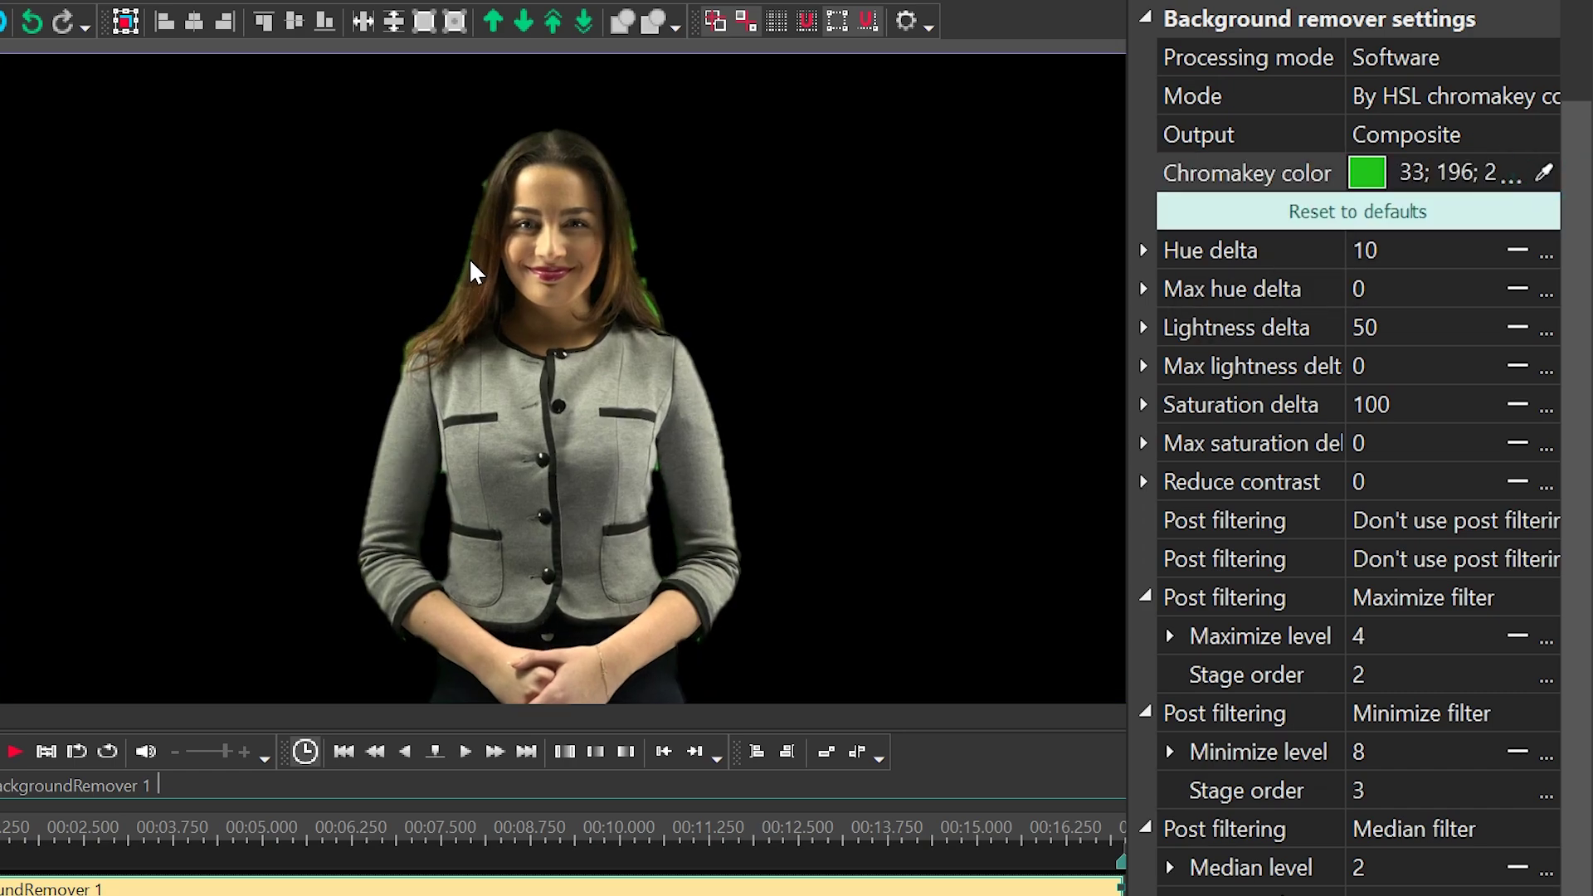
{"action": "scroll", "coordinate": [512, 267], "scroll_direction": "up", "scroll_amount": 2}
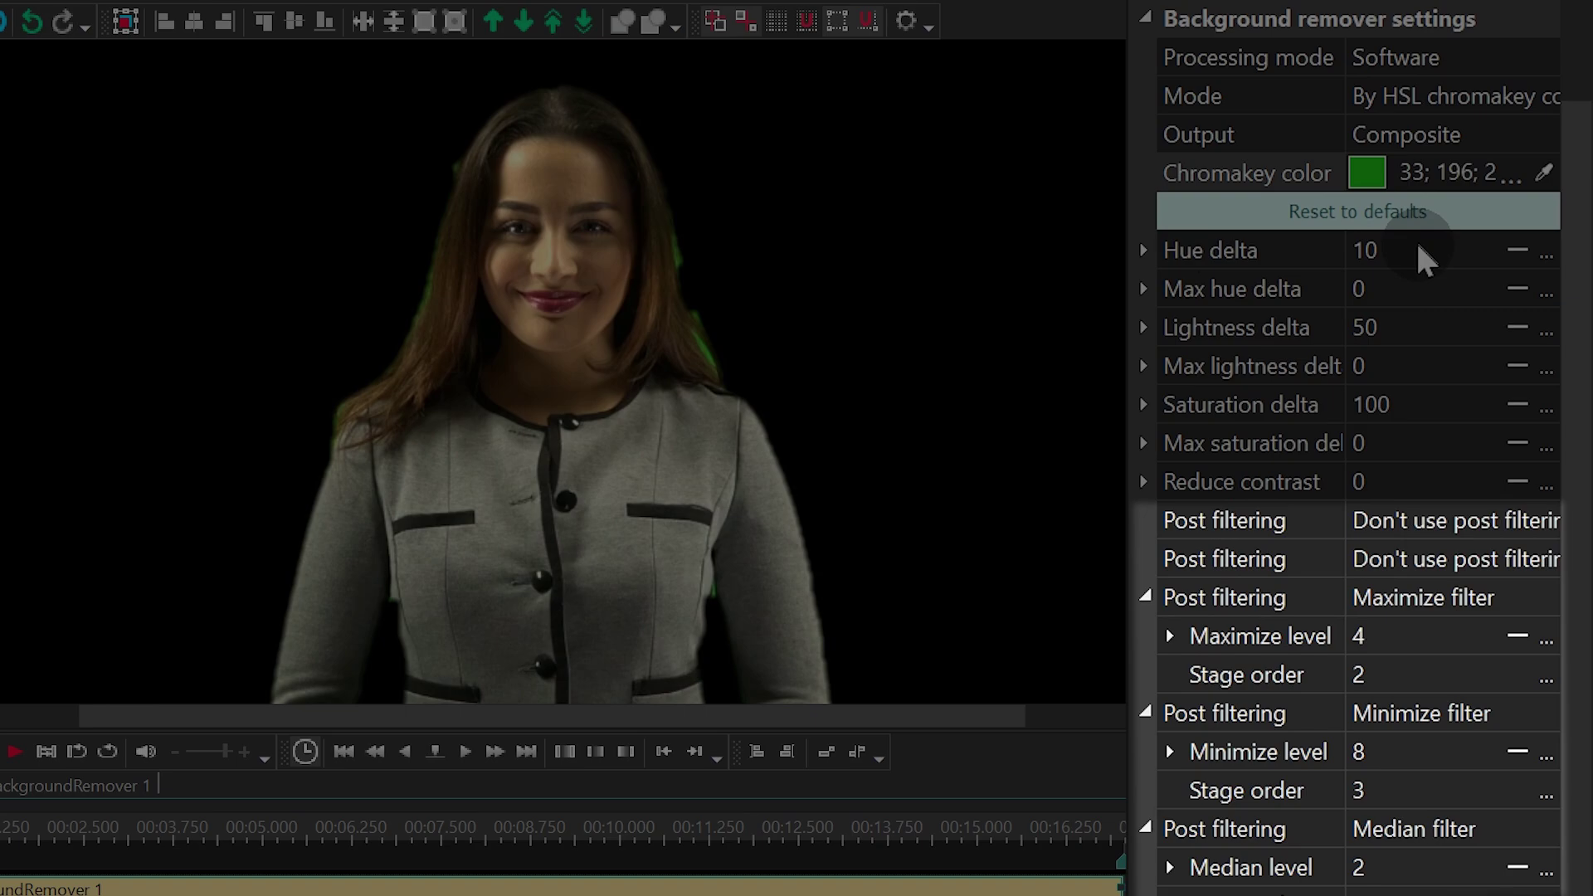
Set Hue delta to 3 using the spin box.
{"action": "left_click", "coordinate": [1405, 251]}
{"action": "type", "text": "0"}
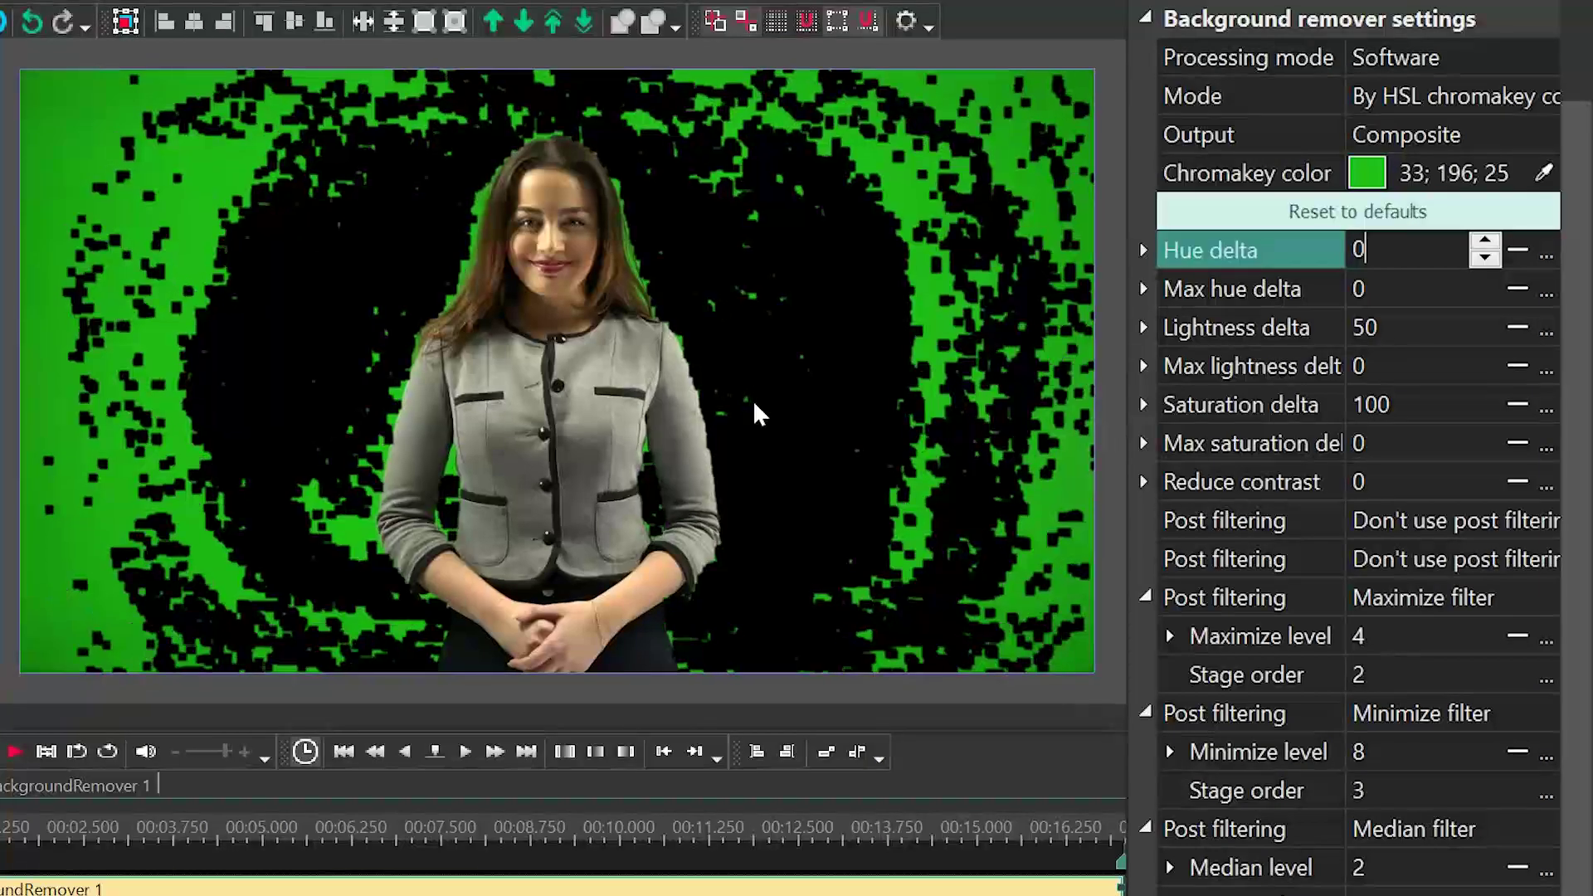
{"action": "left_click", "coordinate": [1388, 249]}
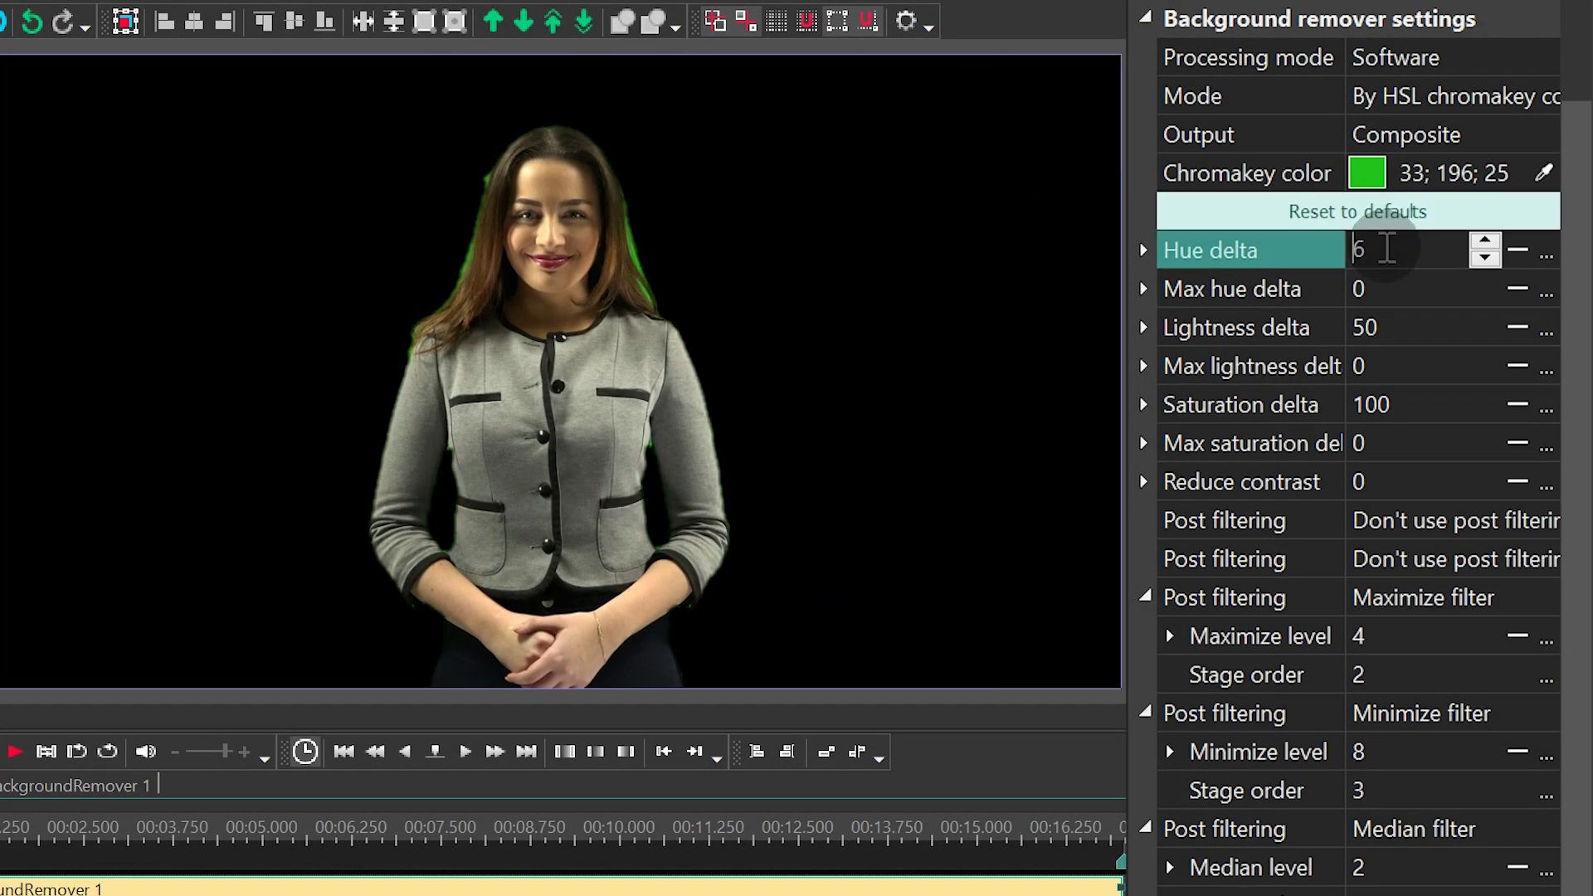
{"action": "scroll", "coordinate": [1387, 249], "scroll_direction": "up", "scroll_amount": 3}
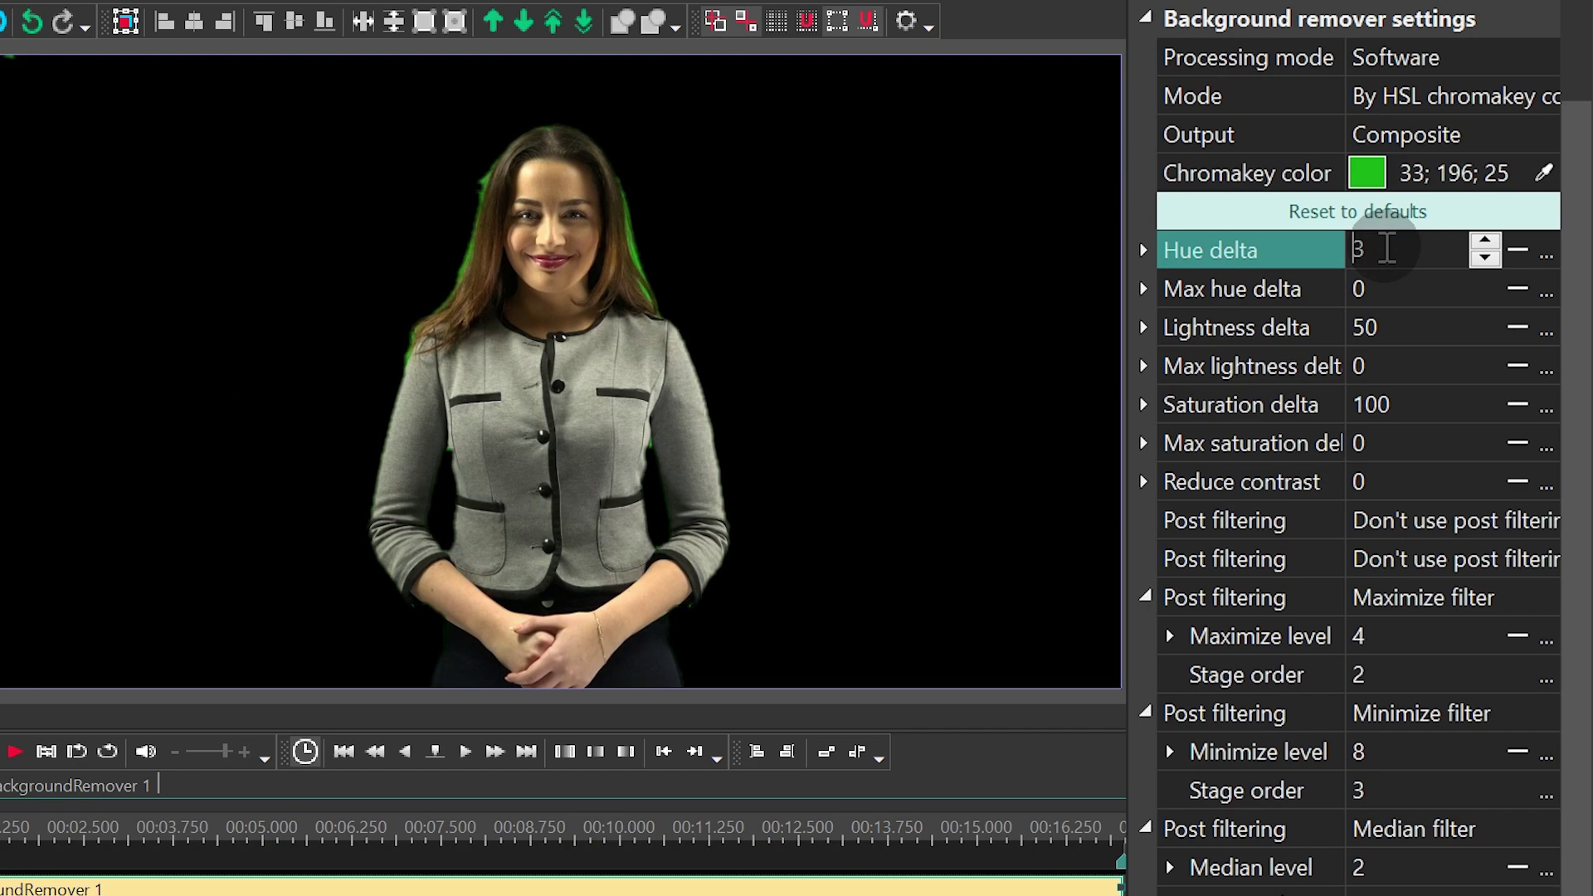
Set Max hue delta to 50.
{"action": "left_click", "coordinate": [1408, 288]}
{"action": "type", "text": "11"}
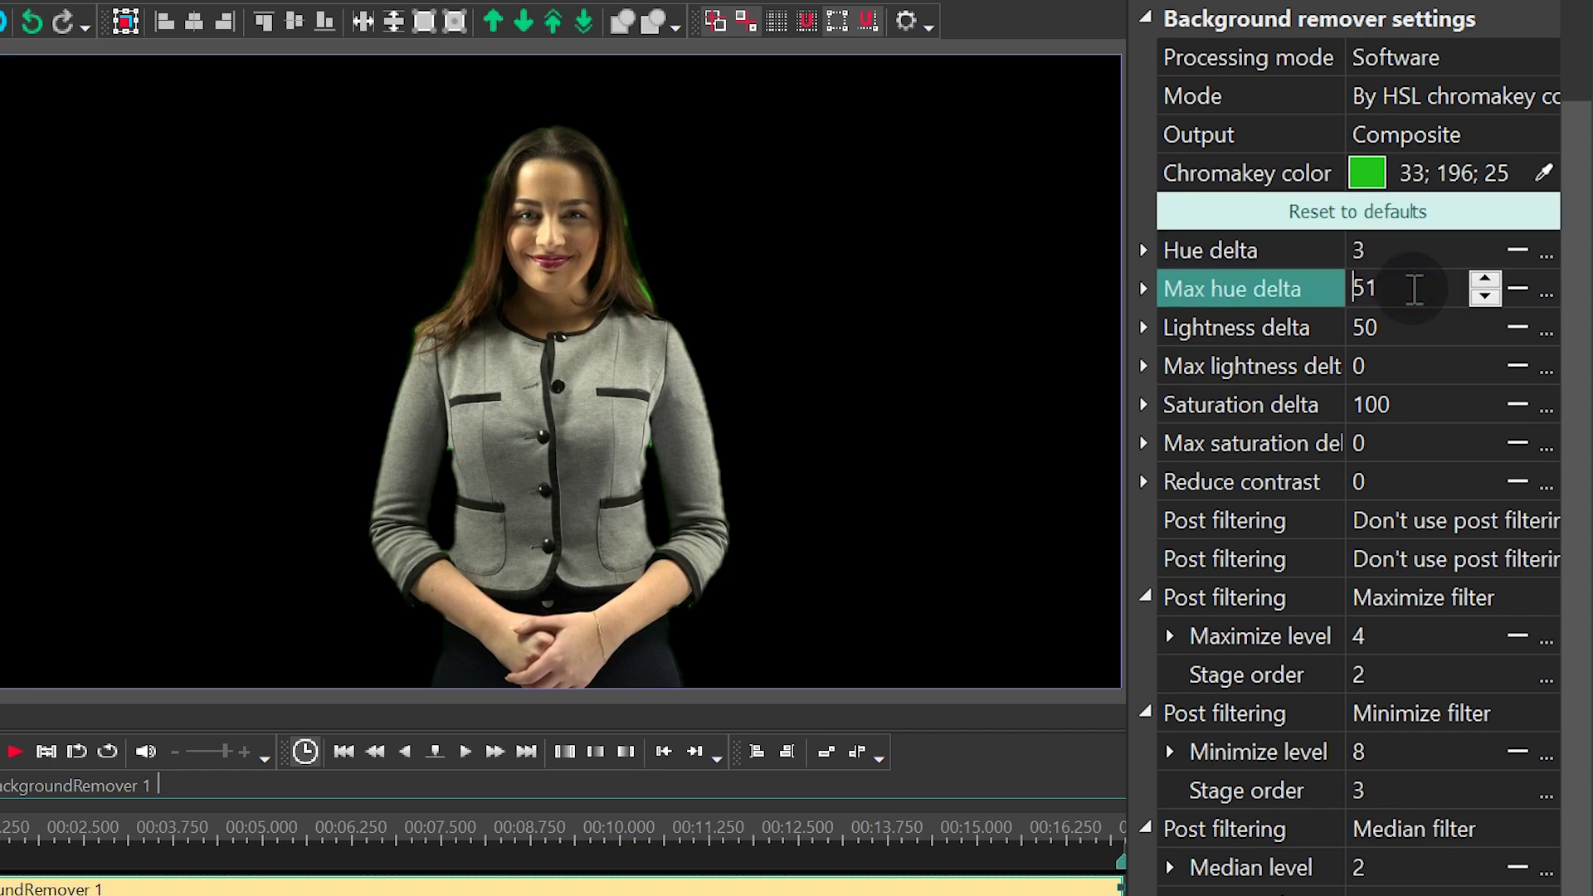
{"action": "double_click", "coordinate": [1408, 288]}
{"action": "type", "text": "50"}
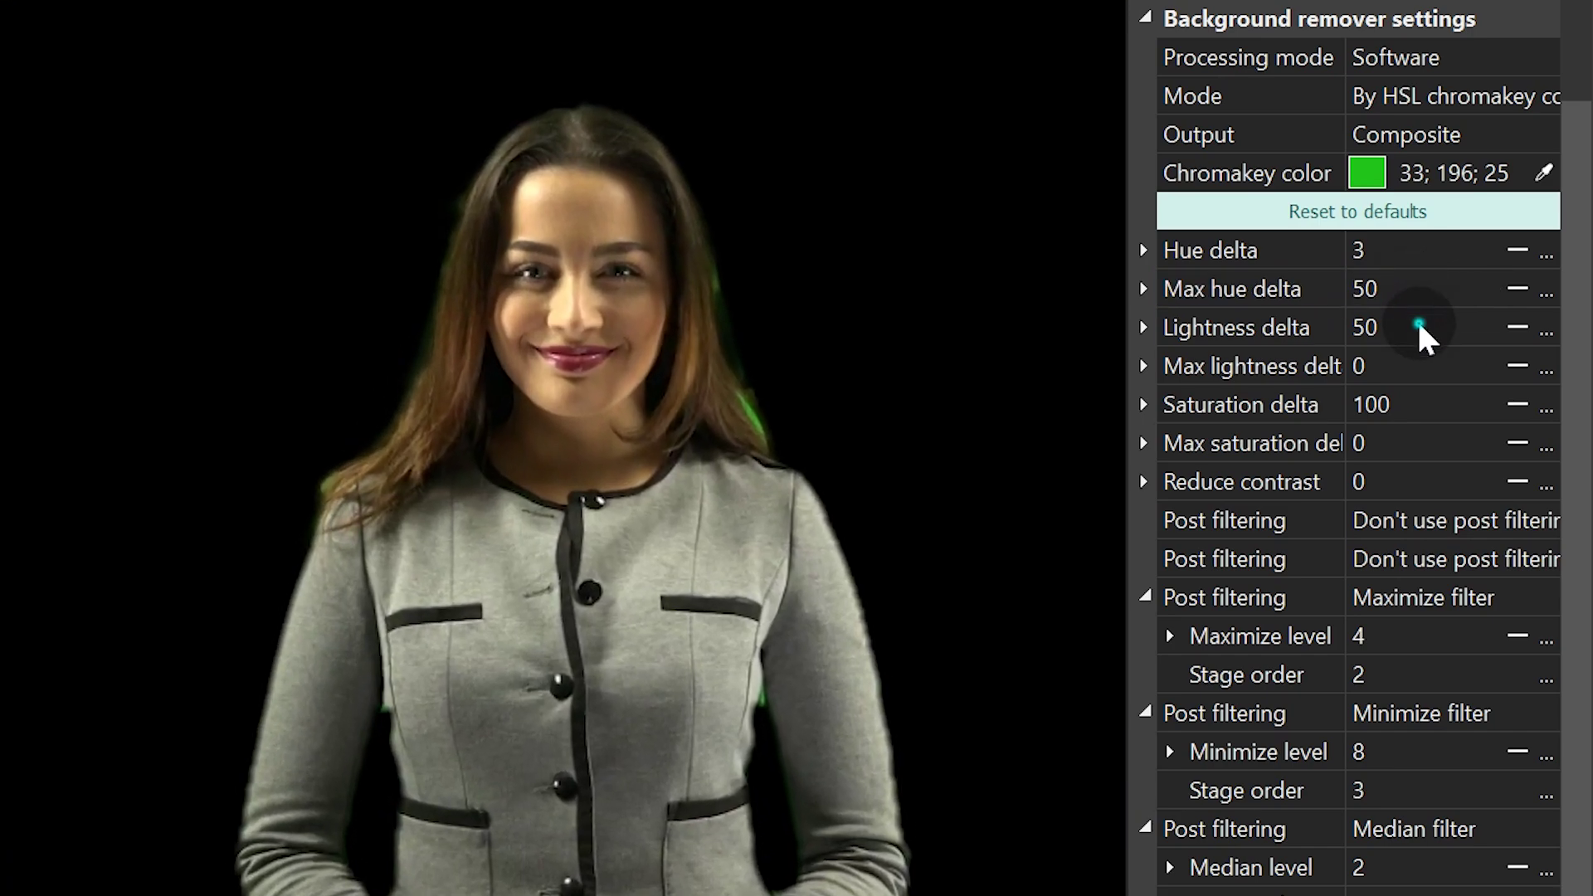
{"action": "left_click", "coordinate": [1422, 326]}
Set Lightness delta to 39 with the spin box.
{"action": "type", "text": "0"}
{"action": "key", "text": "Return"}
{"action": "left_click", "coordinate": [1423, 339]}
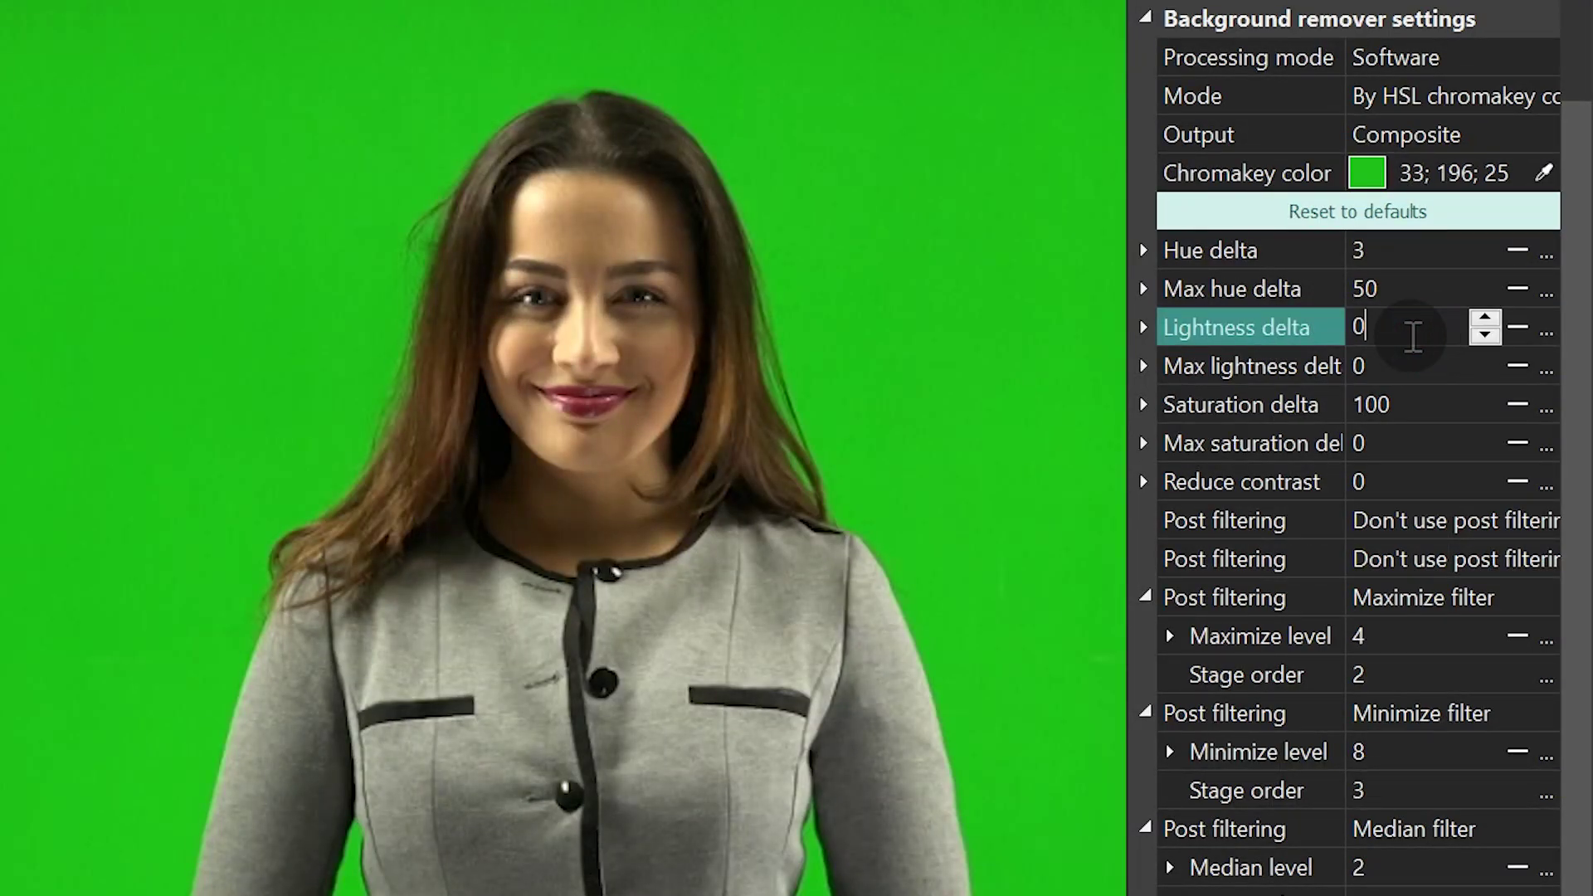
{"action": "scroll", "coordinate": [1413, 336], "scroll_direction": "up", "scroll_amount": 12}
{"action": "scroll", "coordinate": [1413, 336], "scroll_direction": "up", "scroll_amount": 7}
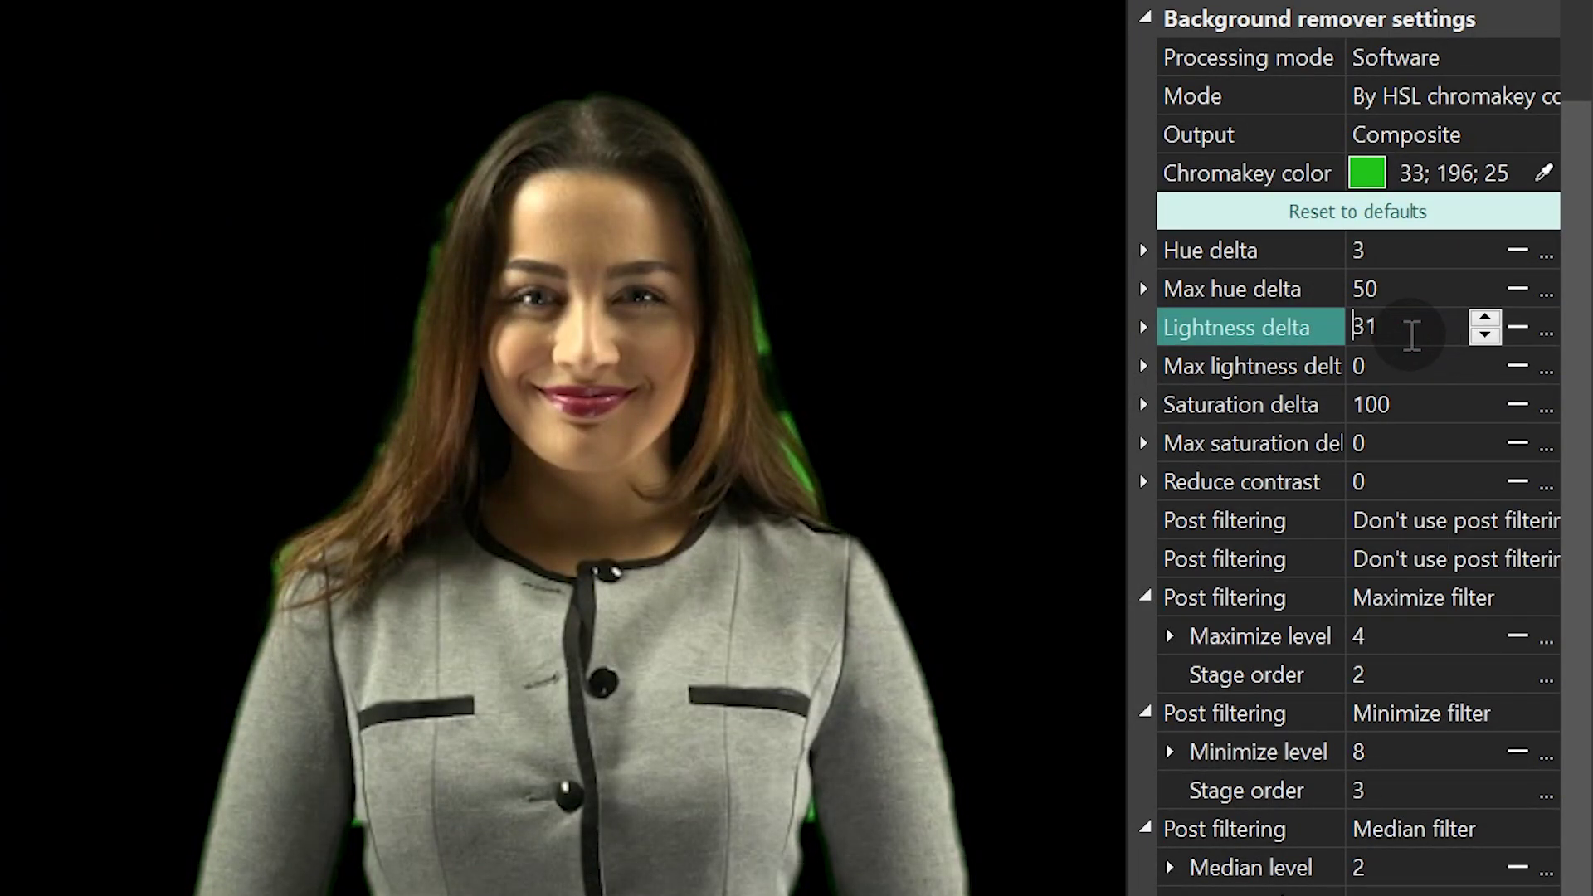
{"action": "scroll", "coordinate": [1407, 334], "scroll_direction": "up", "scroll_amount": 5}
{"action": "left_click", "coordinate": [1406, 332]}
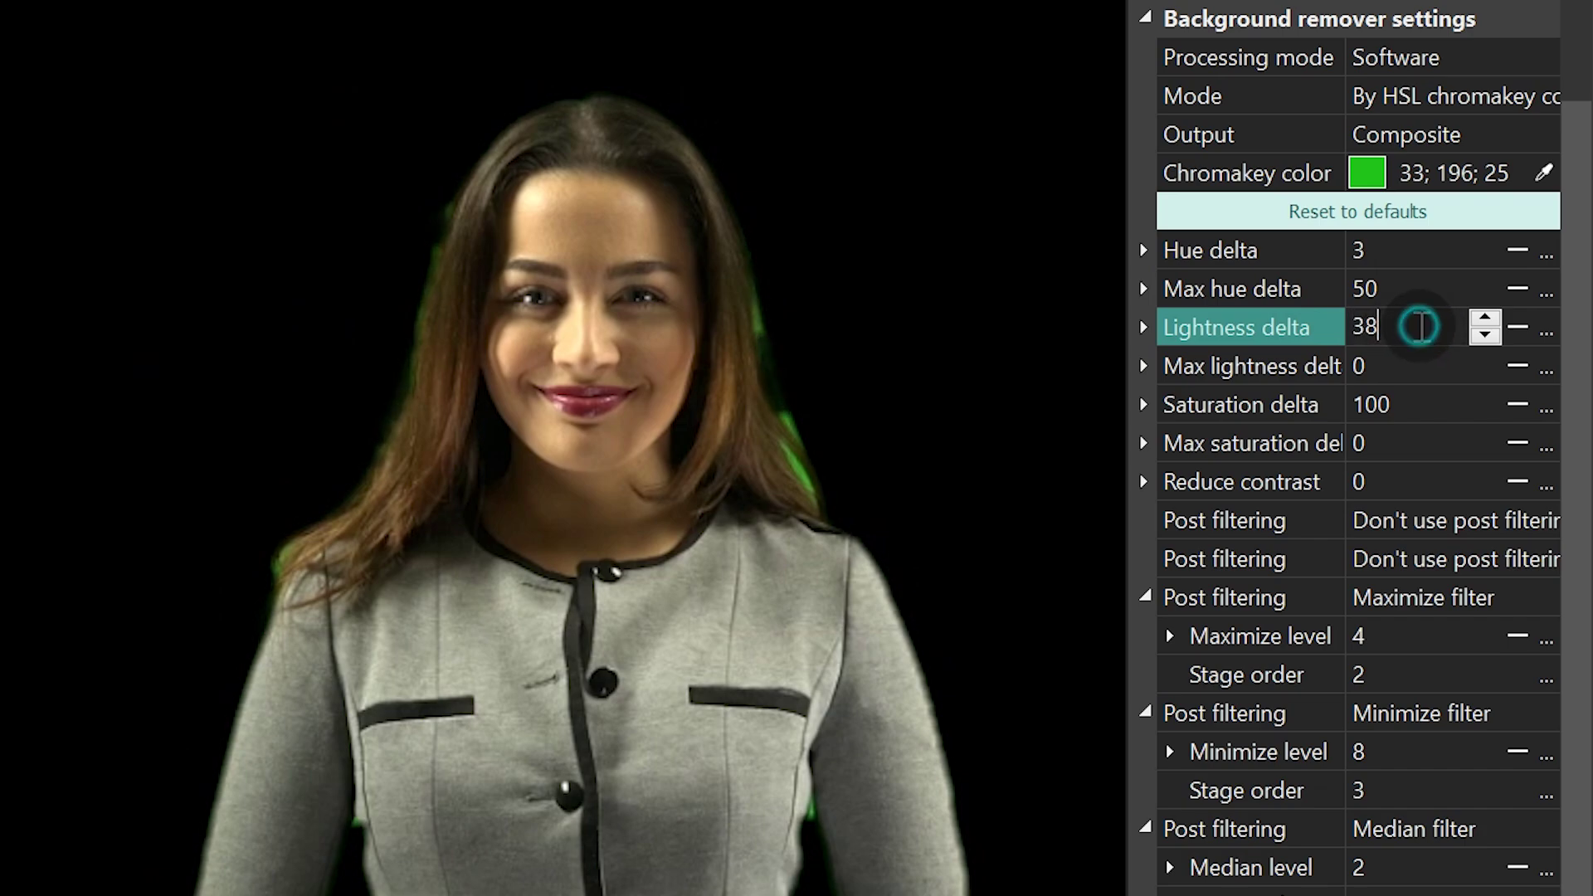
{"action": "scroll", "coordinate": [1421, 325], "scroll_direction": "down", "scroll_amount": 6}
Enter 150 as the Max lightness delta.
{"action": "left_click", "coordinate": [1417, 365]}
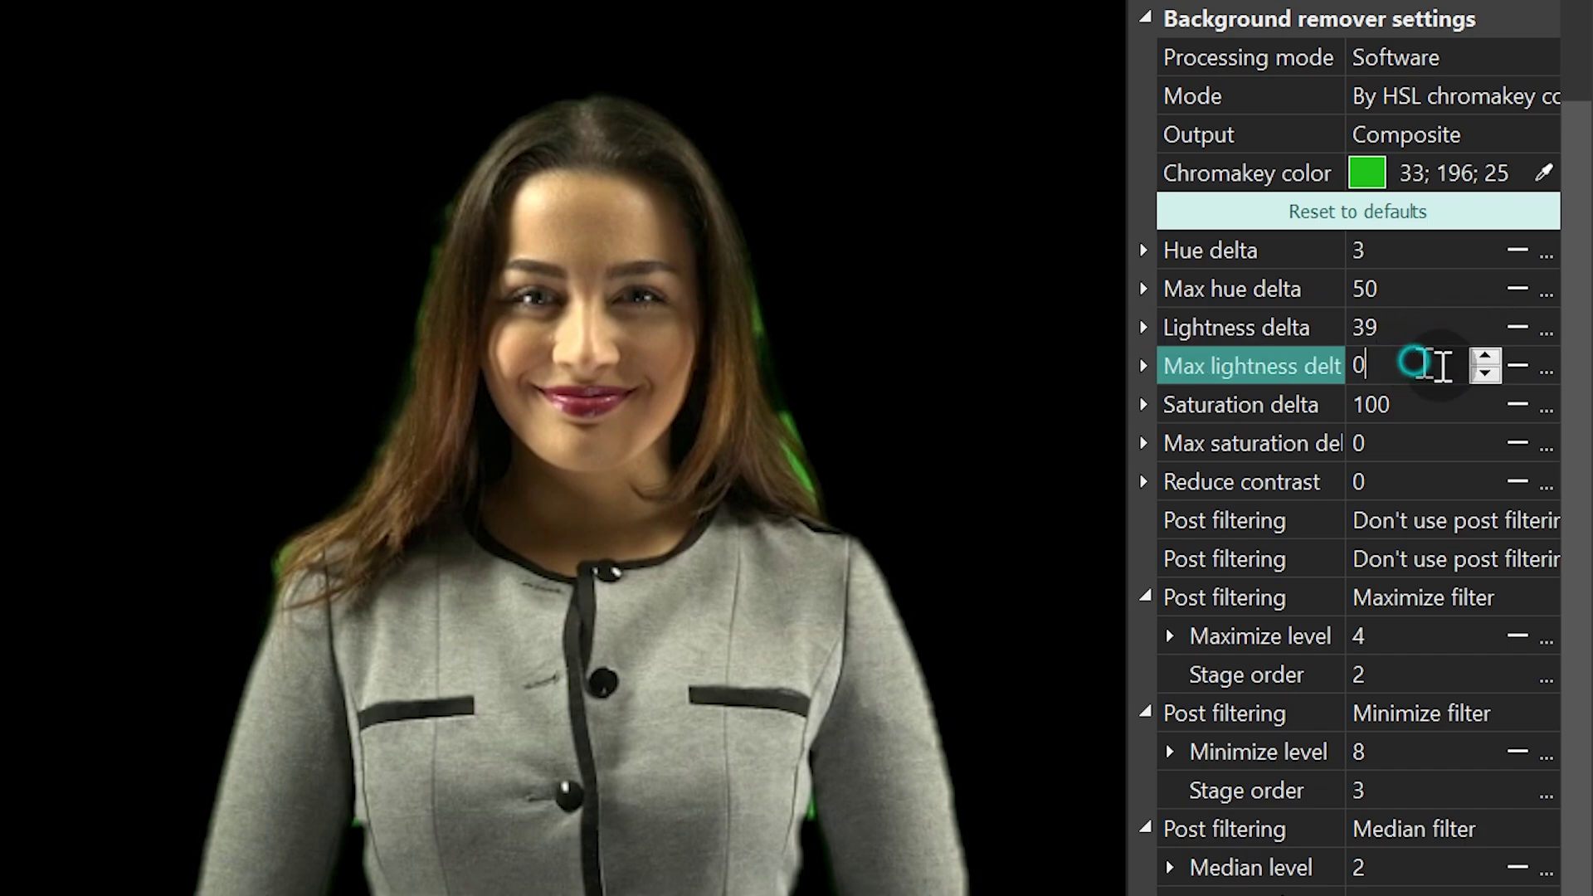
{"action": "double_click", "coordinate": [1443, 365]}
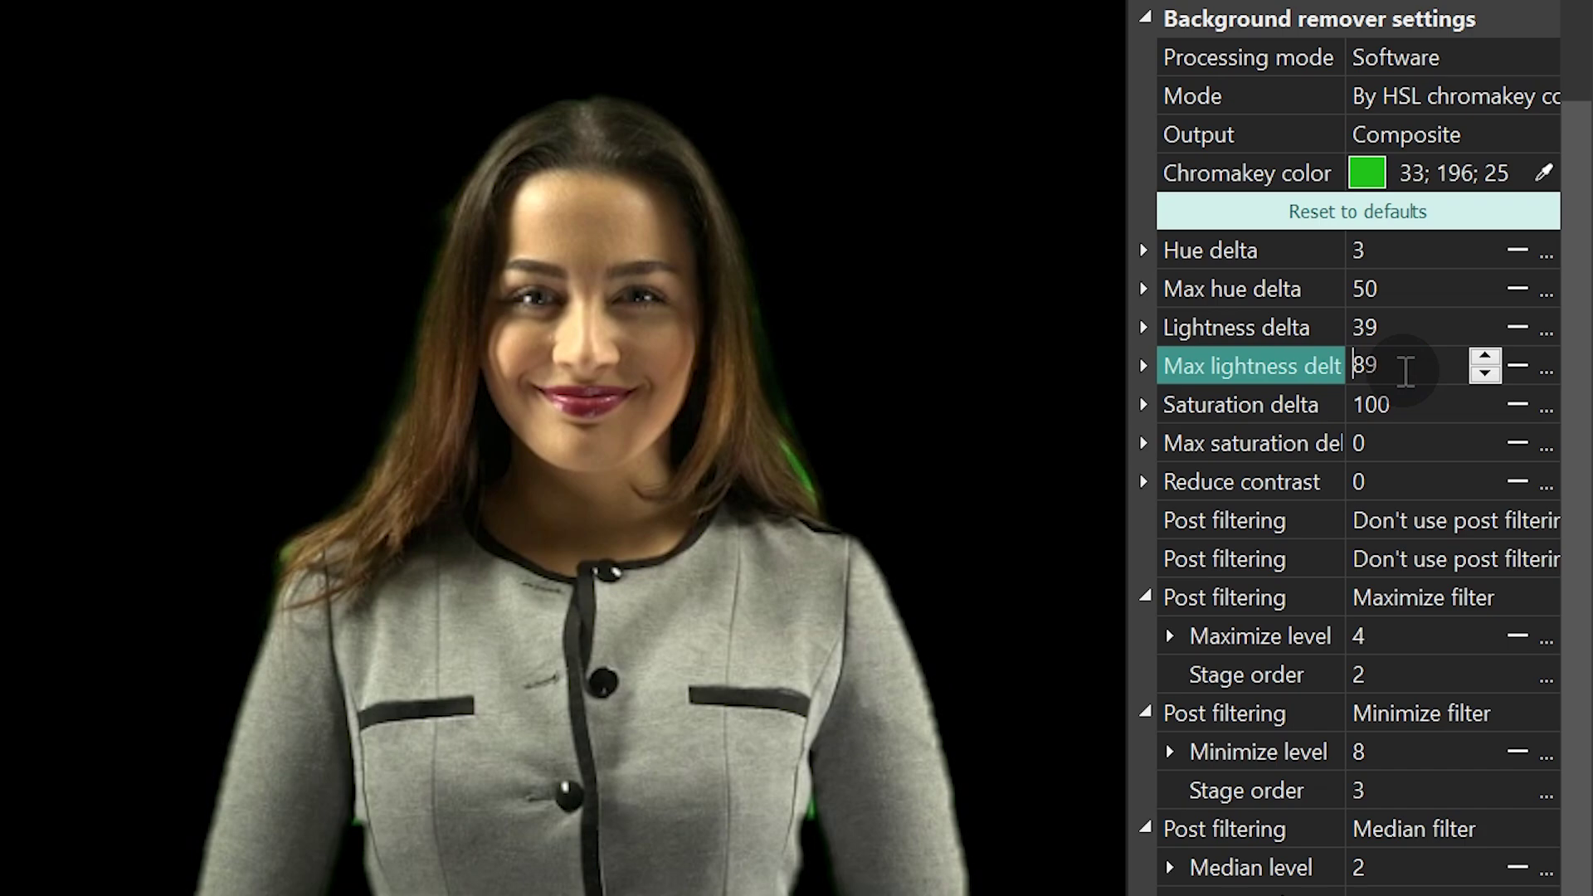
{"action": "double_click", "coordinate": [1434, 363]}
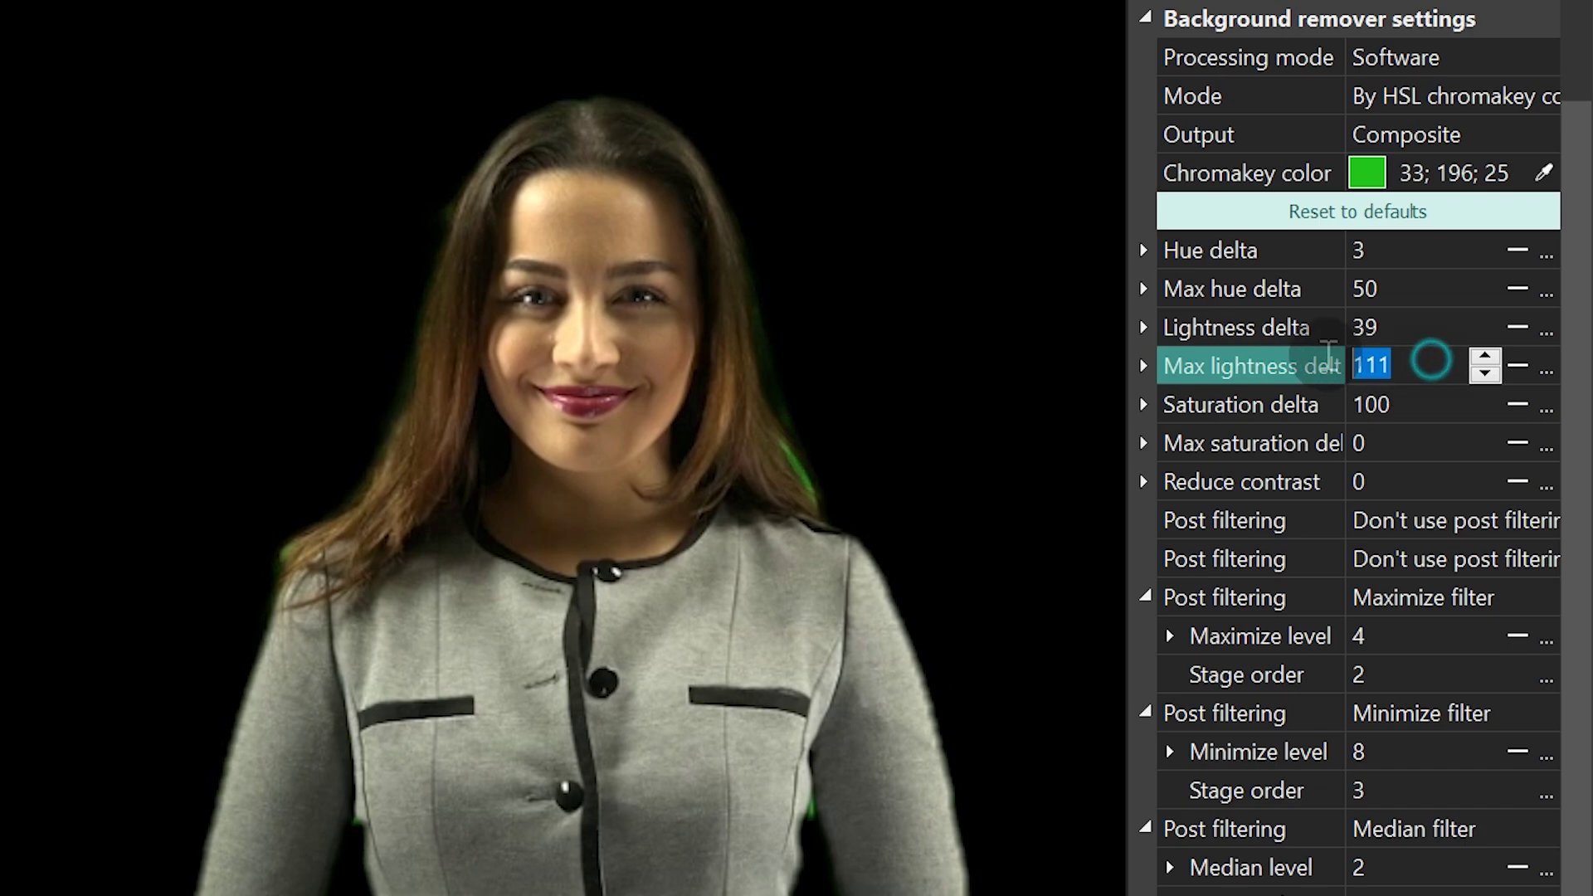
{"action": "left_click", "coordinate": [1396, 366]}
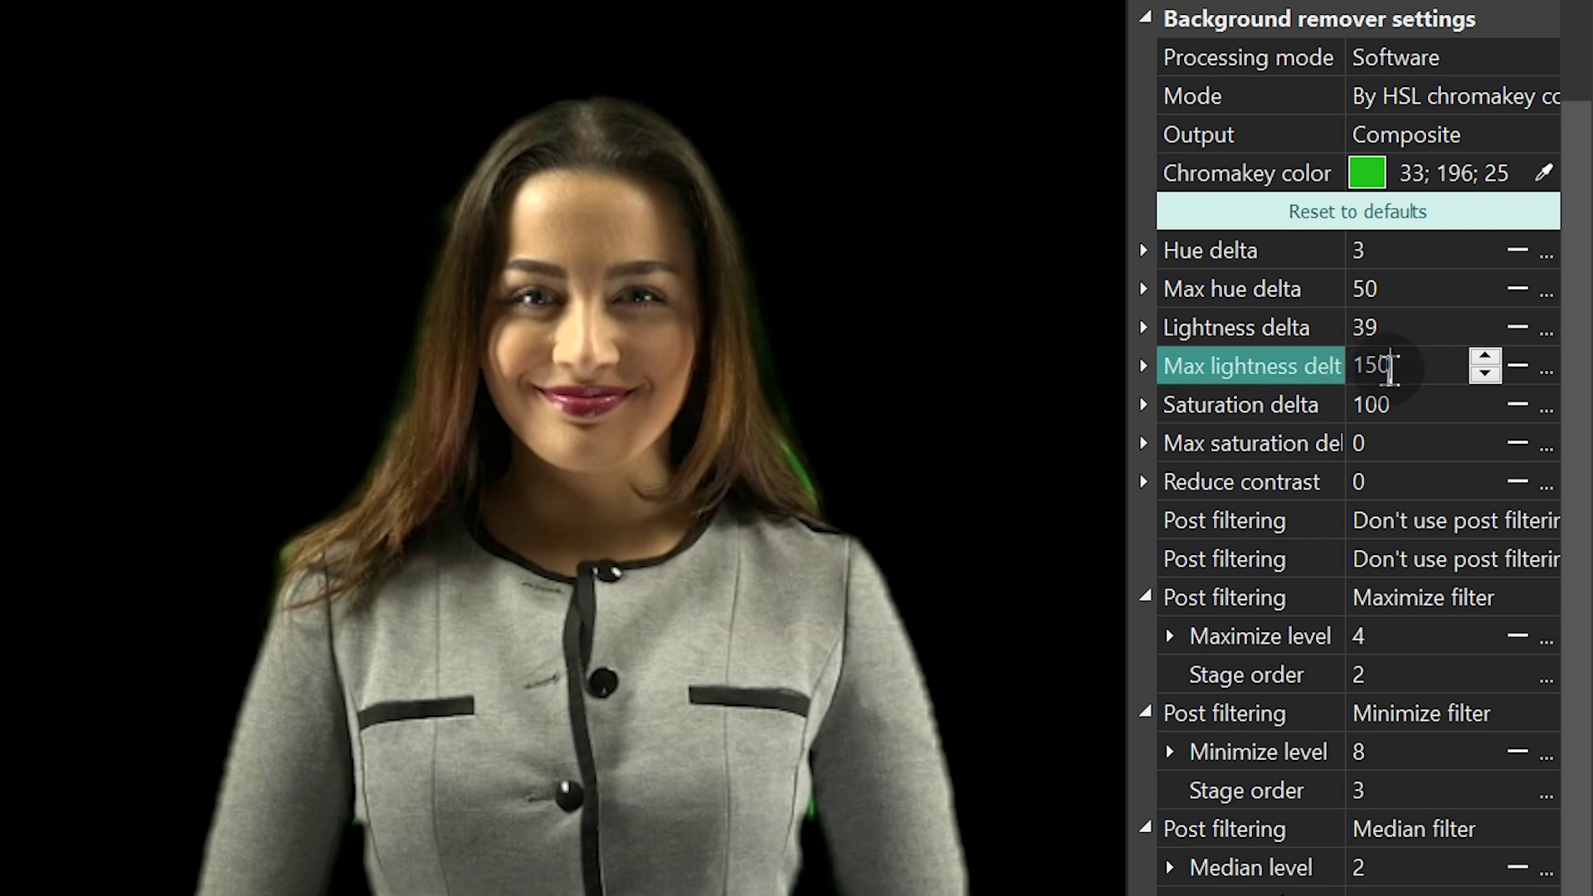
Set Saturation delta to 31 with the spin box.
{"action": "left_click", "coordinate": [1411, 406]}
{"action": "double_click", "coordinate": [1426, 403]}
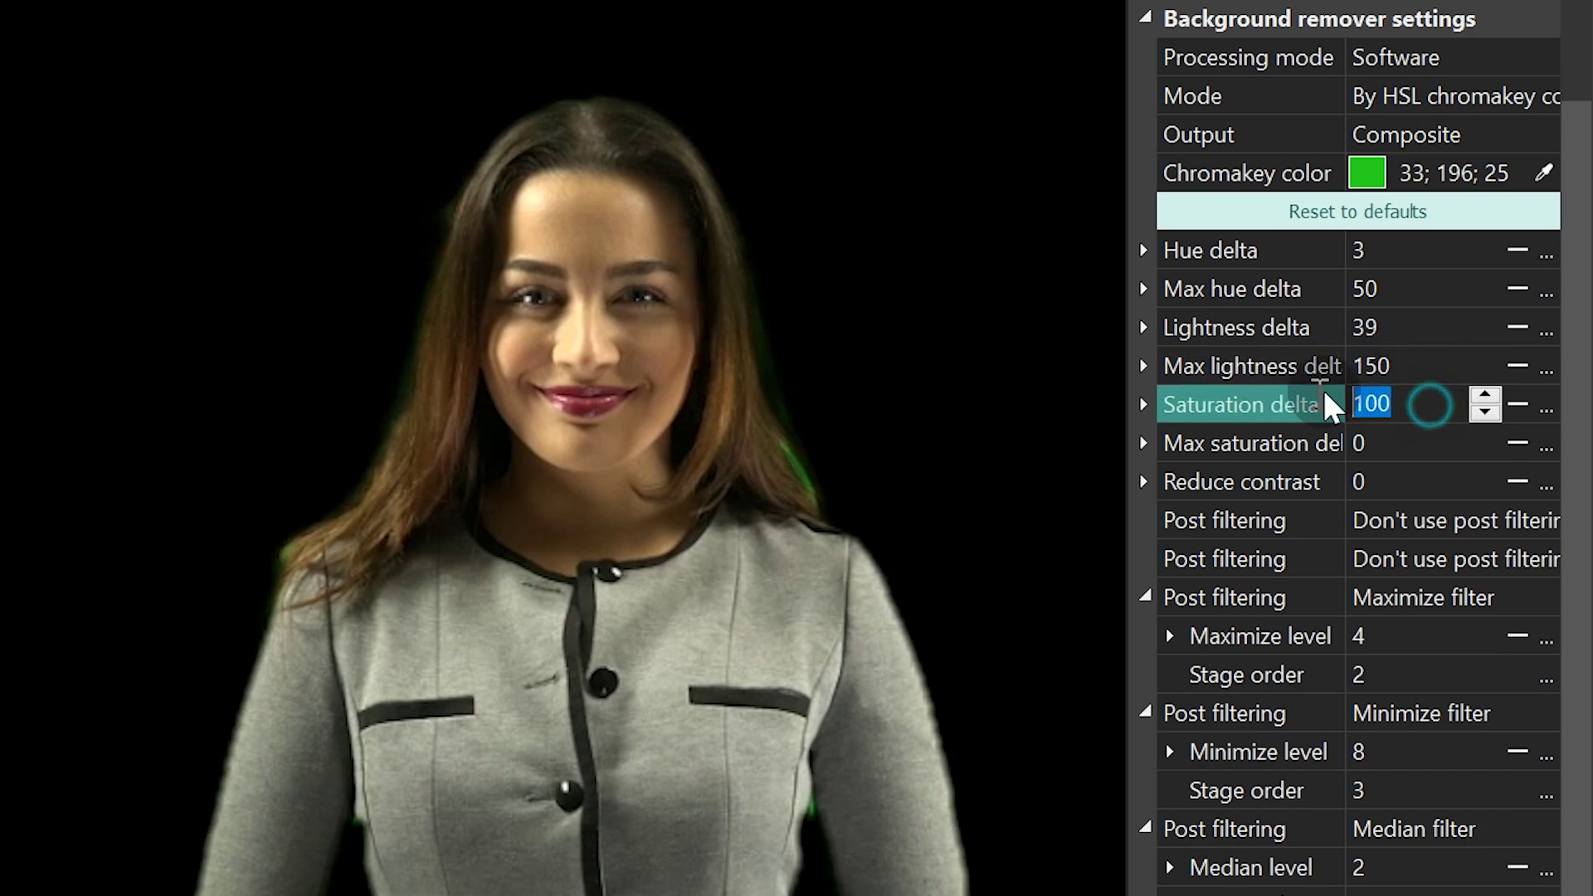
{"action": "type", "text": "0"}
{"action": "left_click", "coordinate": [1413, 408]}
{"action": "scroll", "coordinate": [1397, 406], "scroll_direction": "up", "scroll_amount": 20}
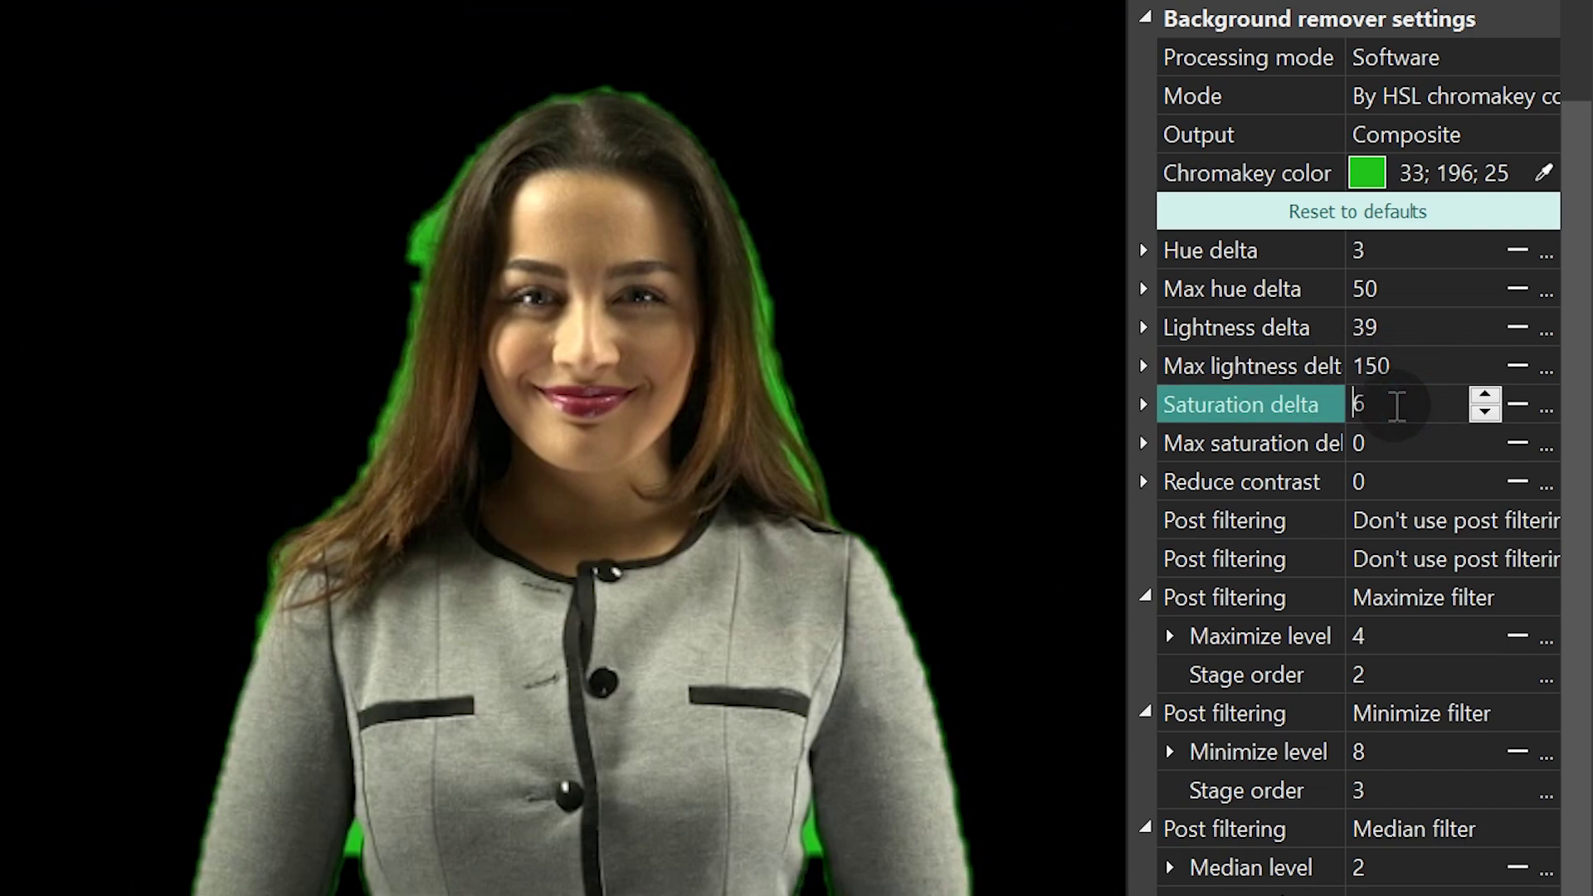
{"action": "scroll", "coordinate": [1397, 407], "scroll_direction": "up", "scroll_amount": 2}
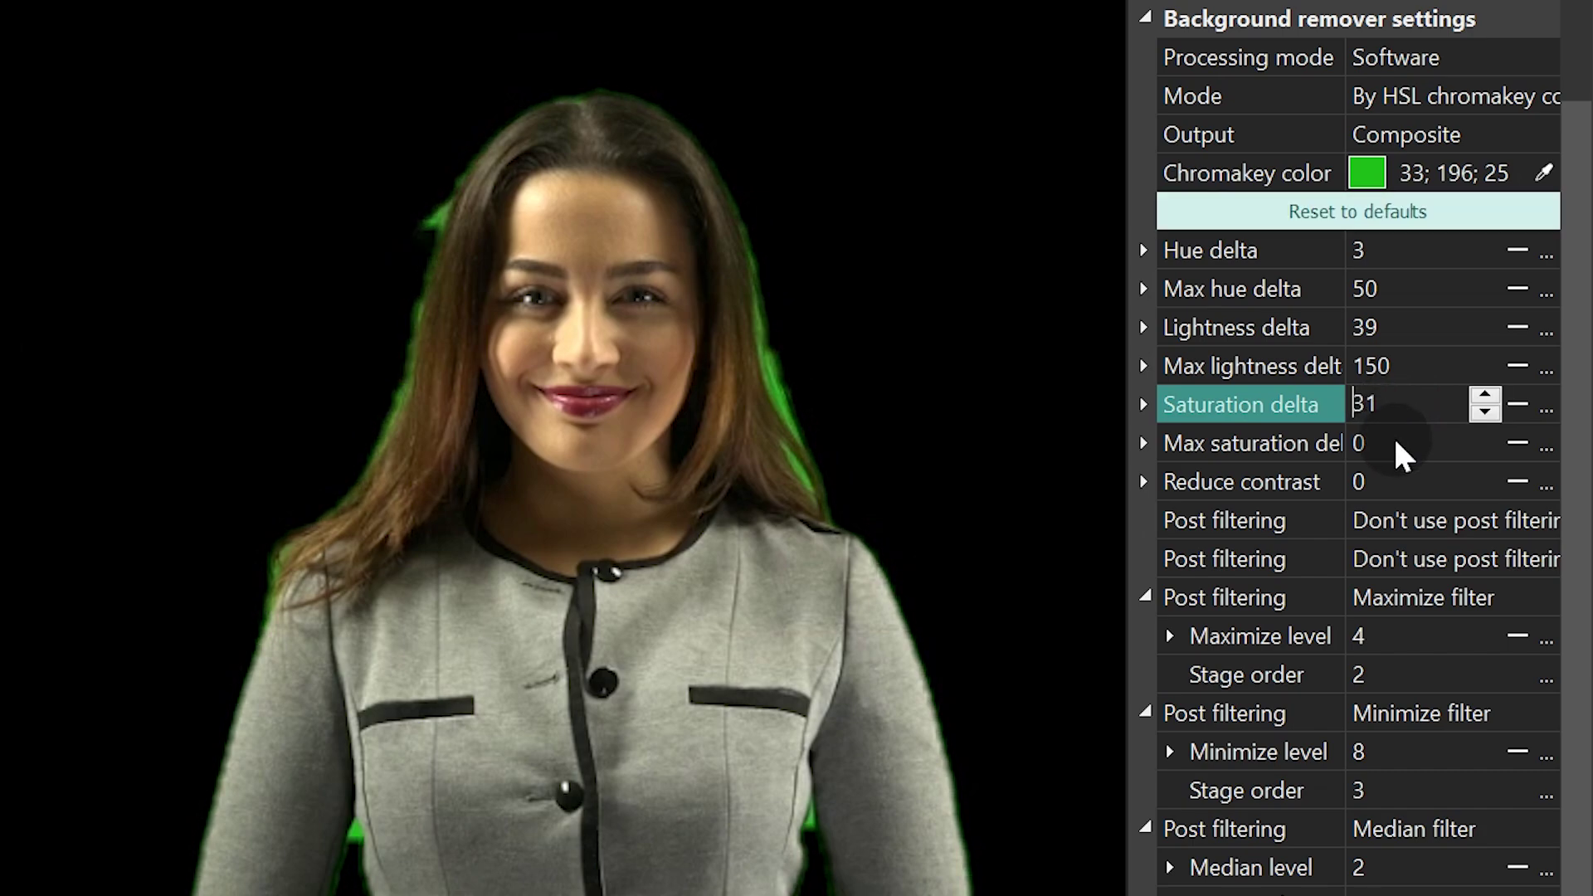
Set Max saturation delta to 150.
{"action": "left_click", "coordinate": [1402, 444]}
{"action": "double_click", "coordinate": [1420, 444]}
{"action": "type", "text": "60"}
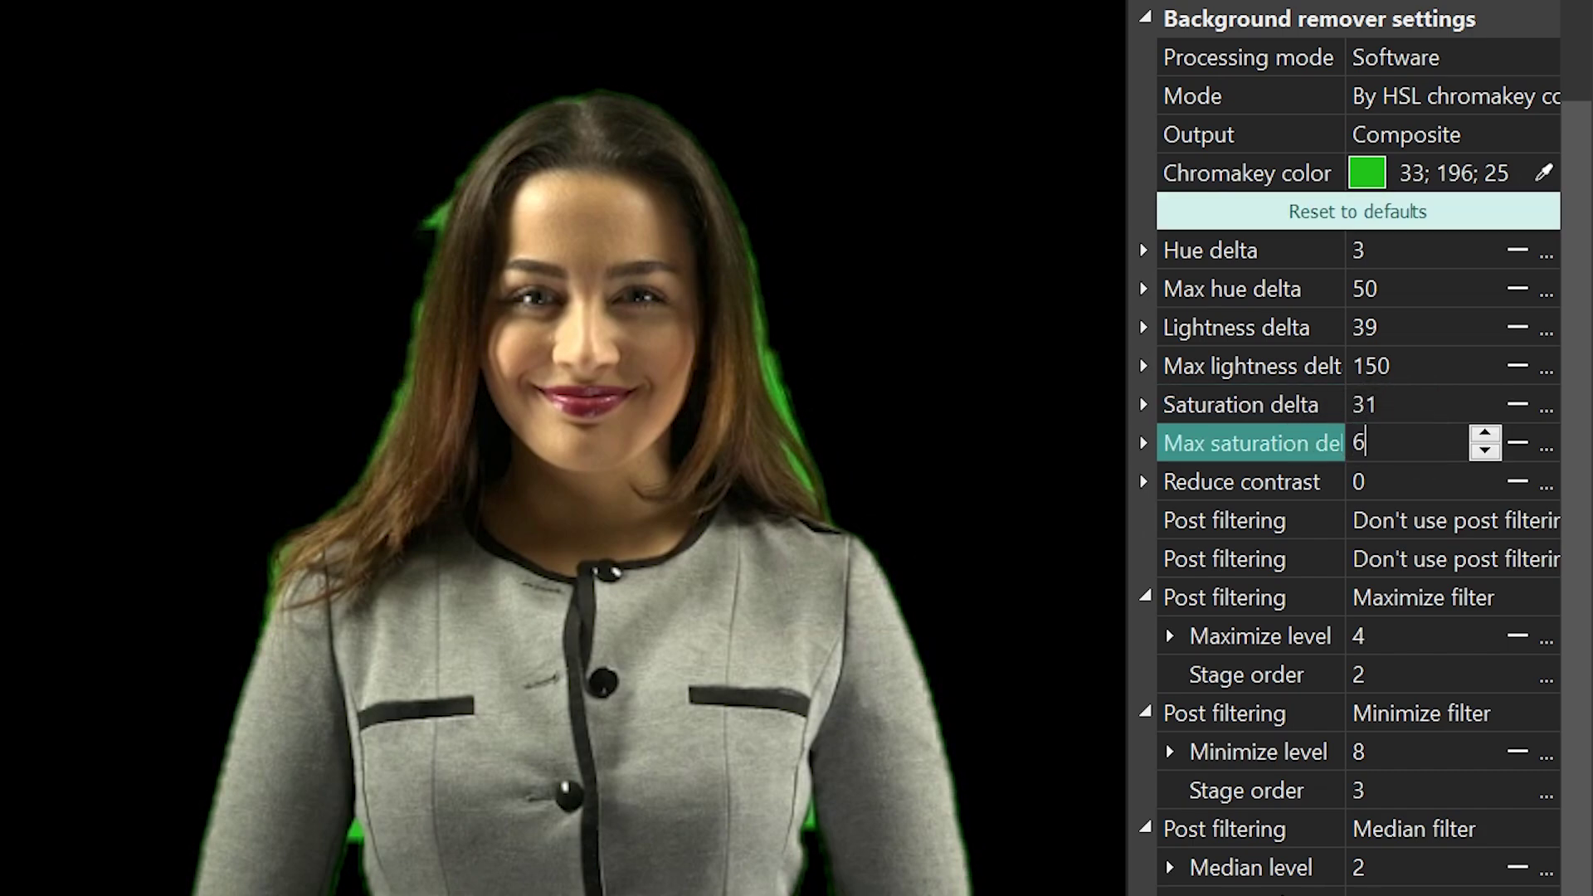
{"action": "left_click", "coordinate": [1398, 442]}
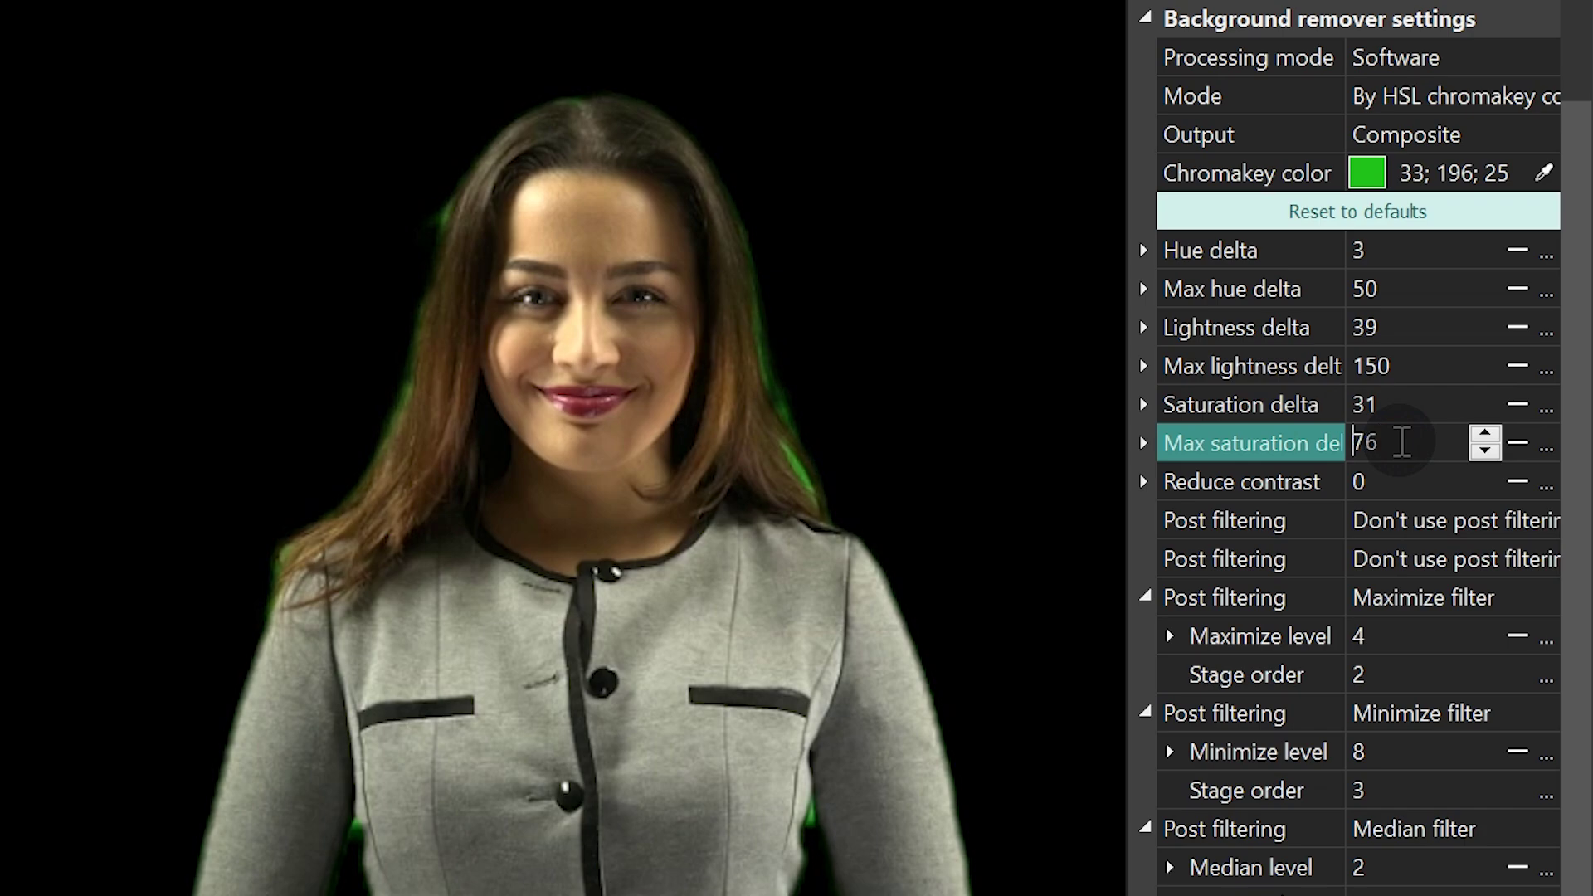
{"action": "scroll", "coordinate": [1403, 442], "scroll_direction": "up", "scroll_amount": 5}
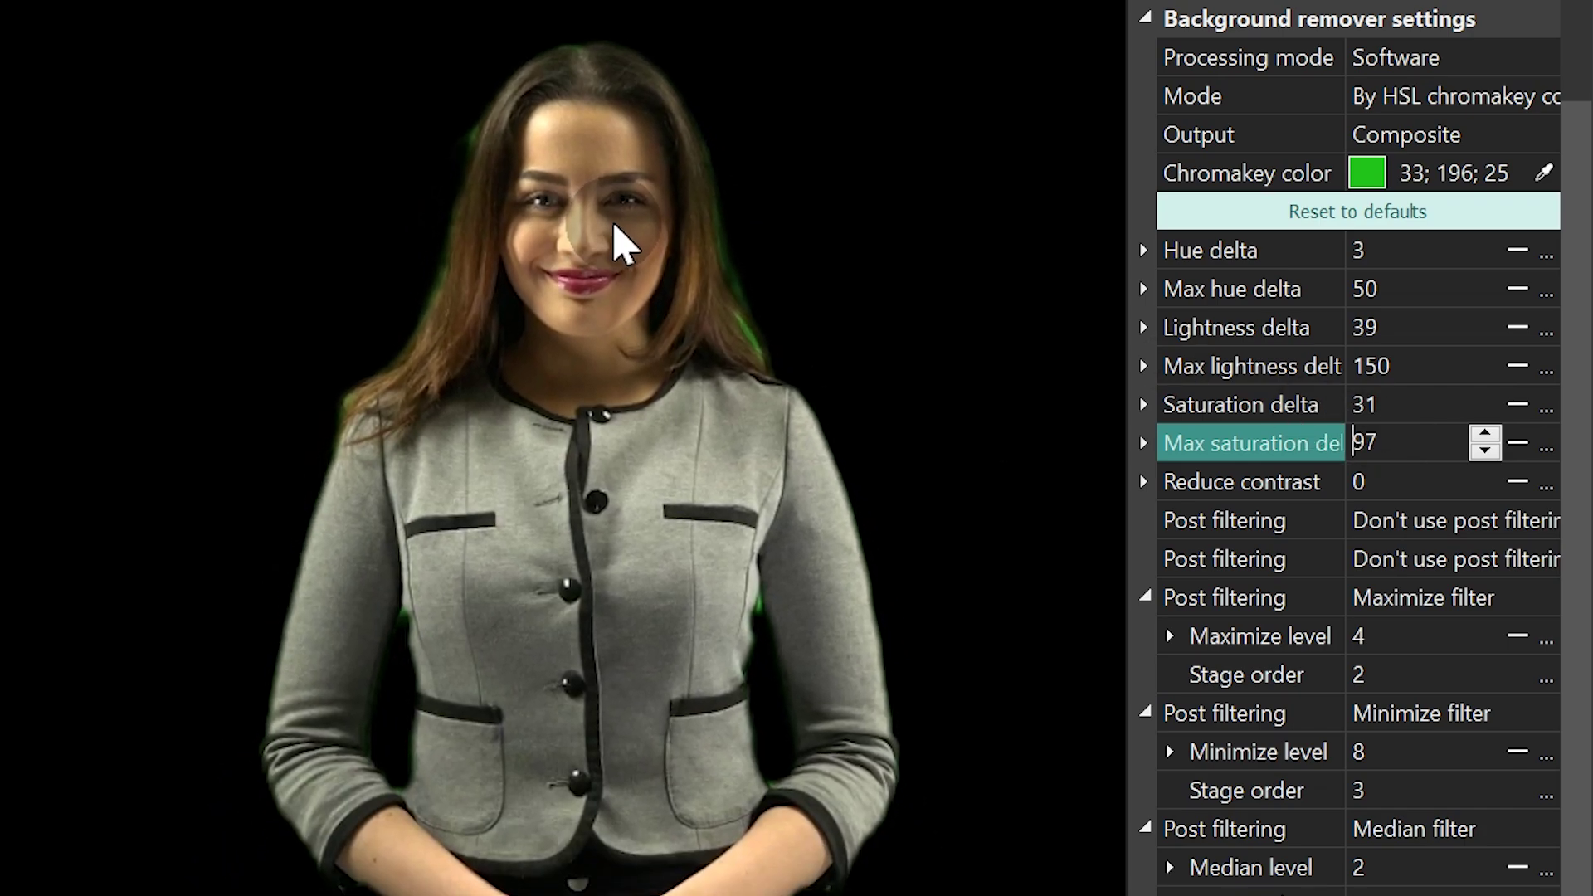
{"action": "left_click", "coordinate": [560, 241]}
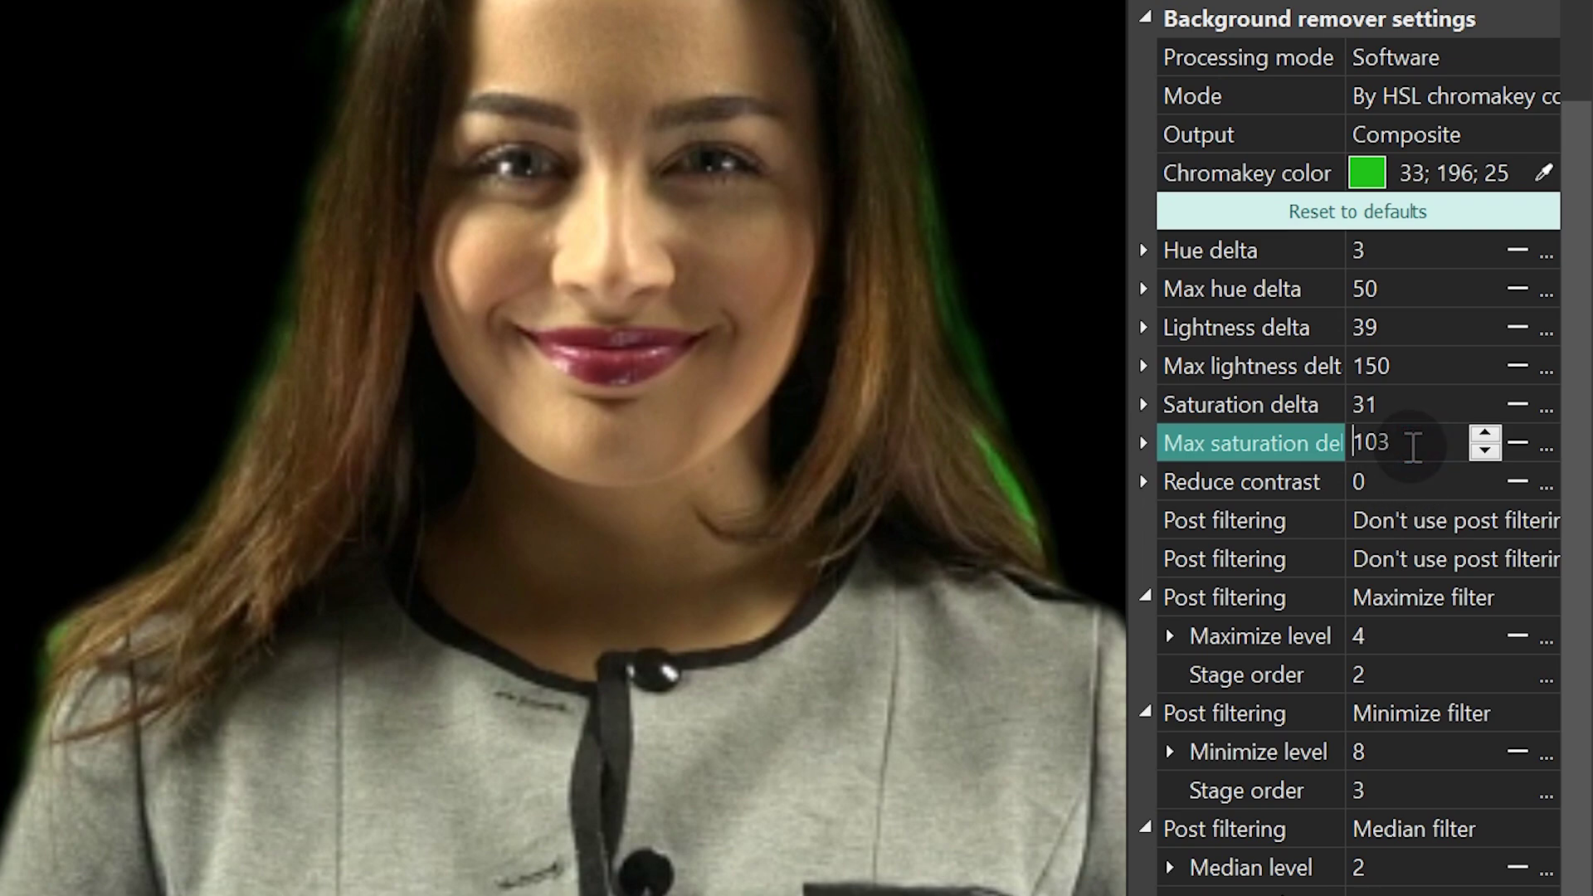
{"action": "double_click", "coordinate": [1420, 443]}
{"action": "type", "text": "150"}
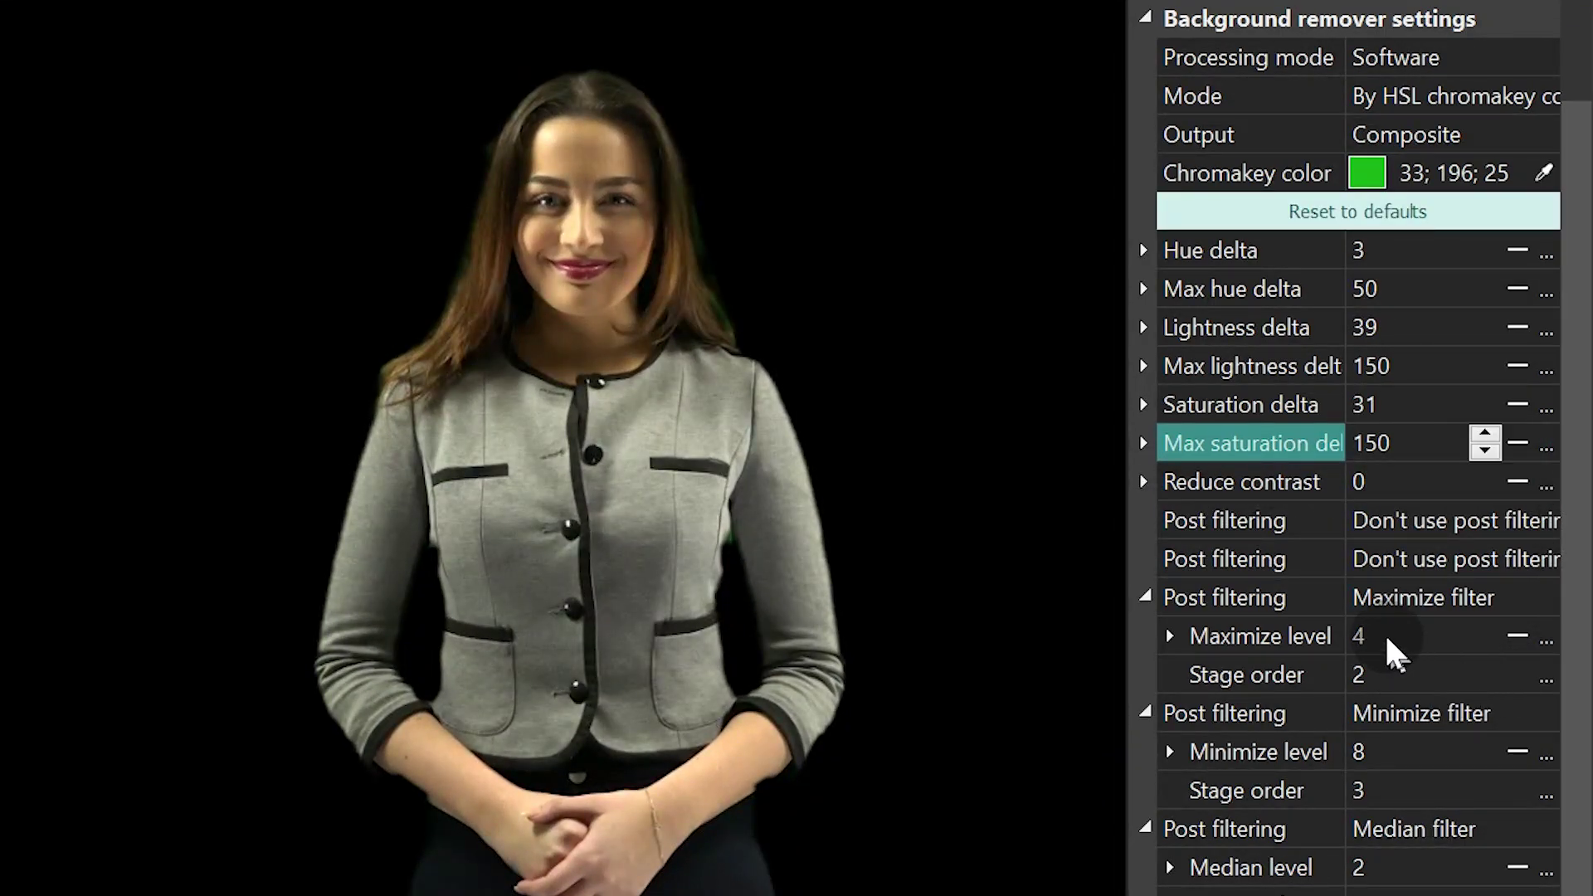
{"action": "left_click", "coordinate": [1421, 481]}
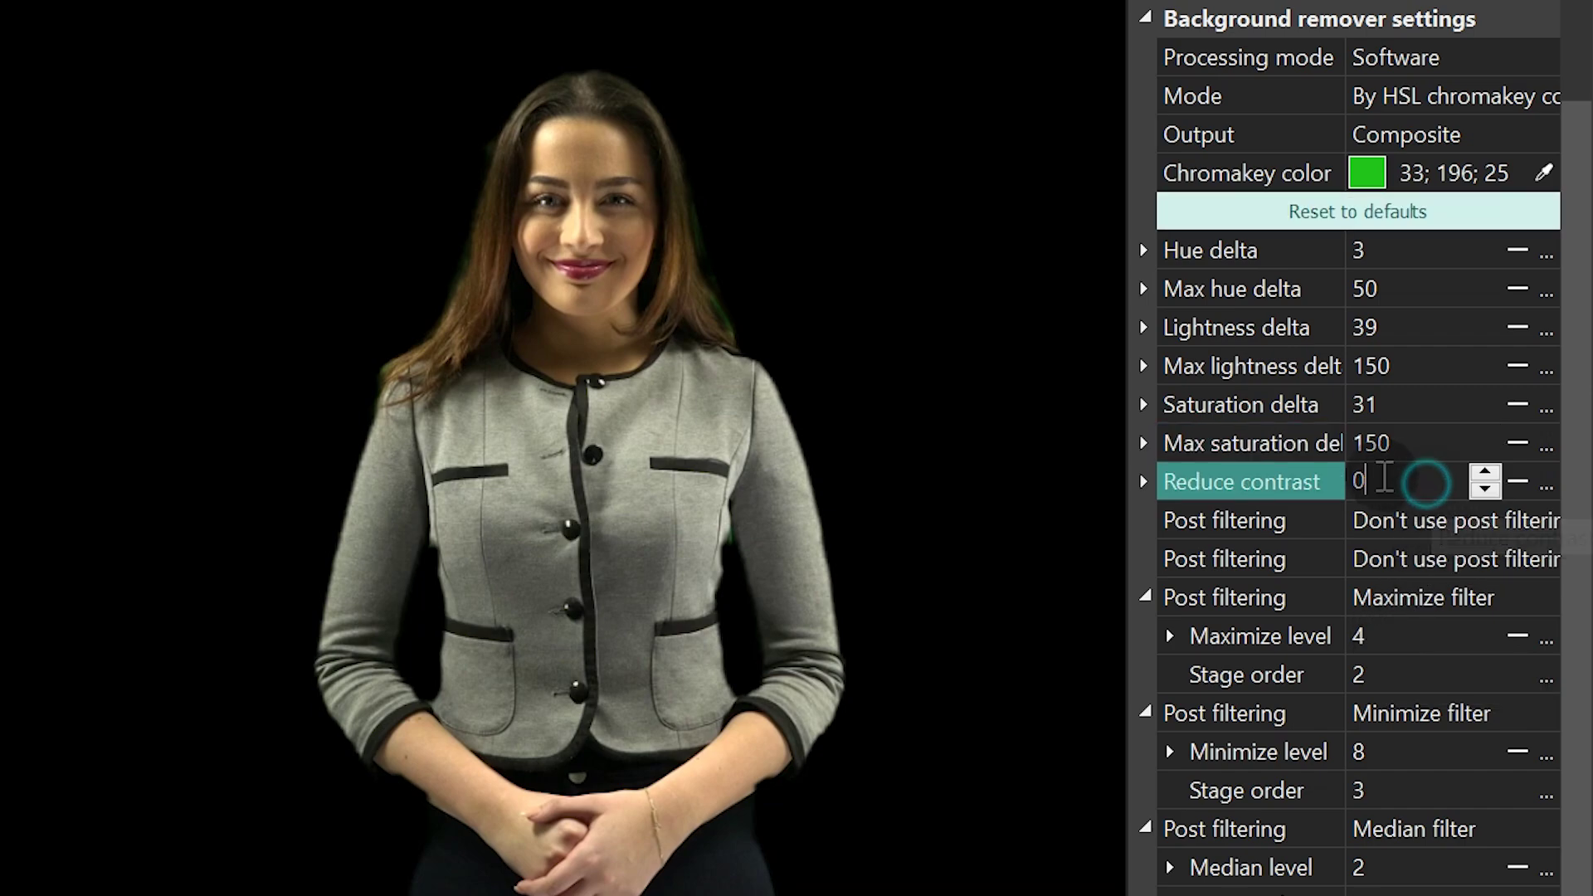
{"action": "scroll", "coordinate": [1404, 481], "scroll_direction": "up", "scroll_amount": 20}
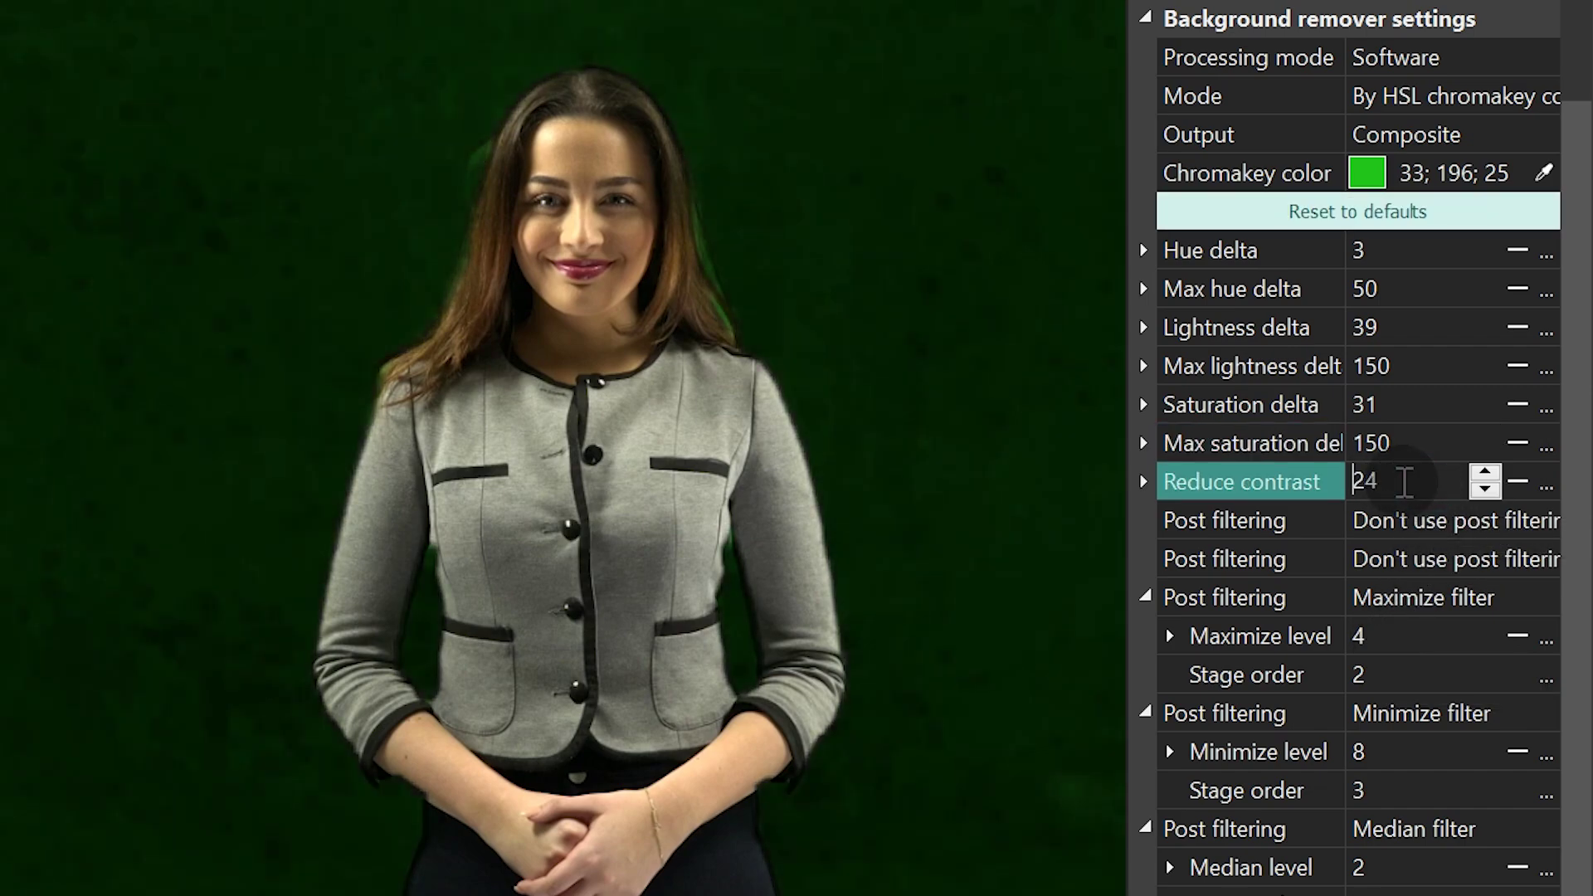
{"action": "scroll", "coordinate": [1404, 481], "scroll_direction": "up", "scroll_amount": 20}
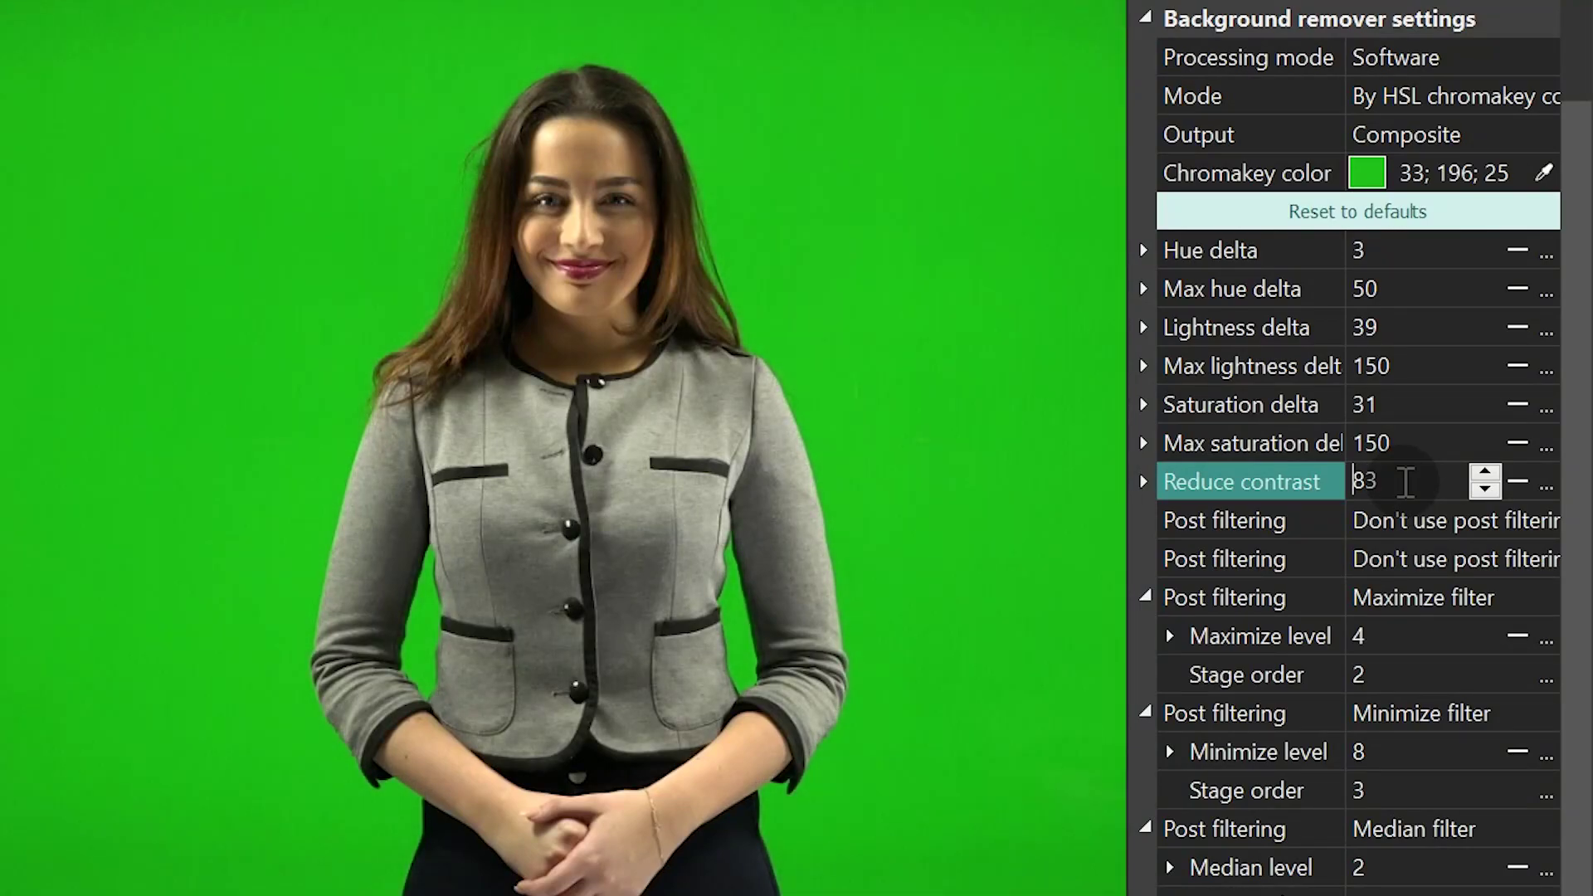
{"action": "scroll", "coordinate": [1404, 481], "scroll_direction": "down", "scroll_amount": 20}
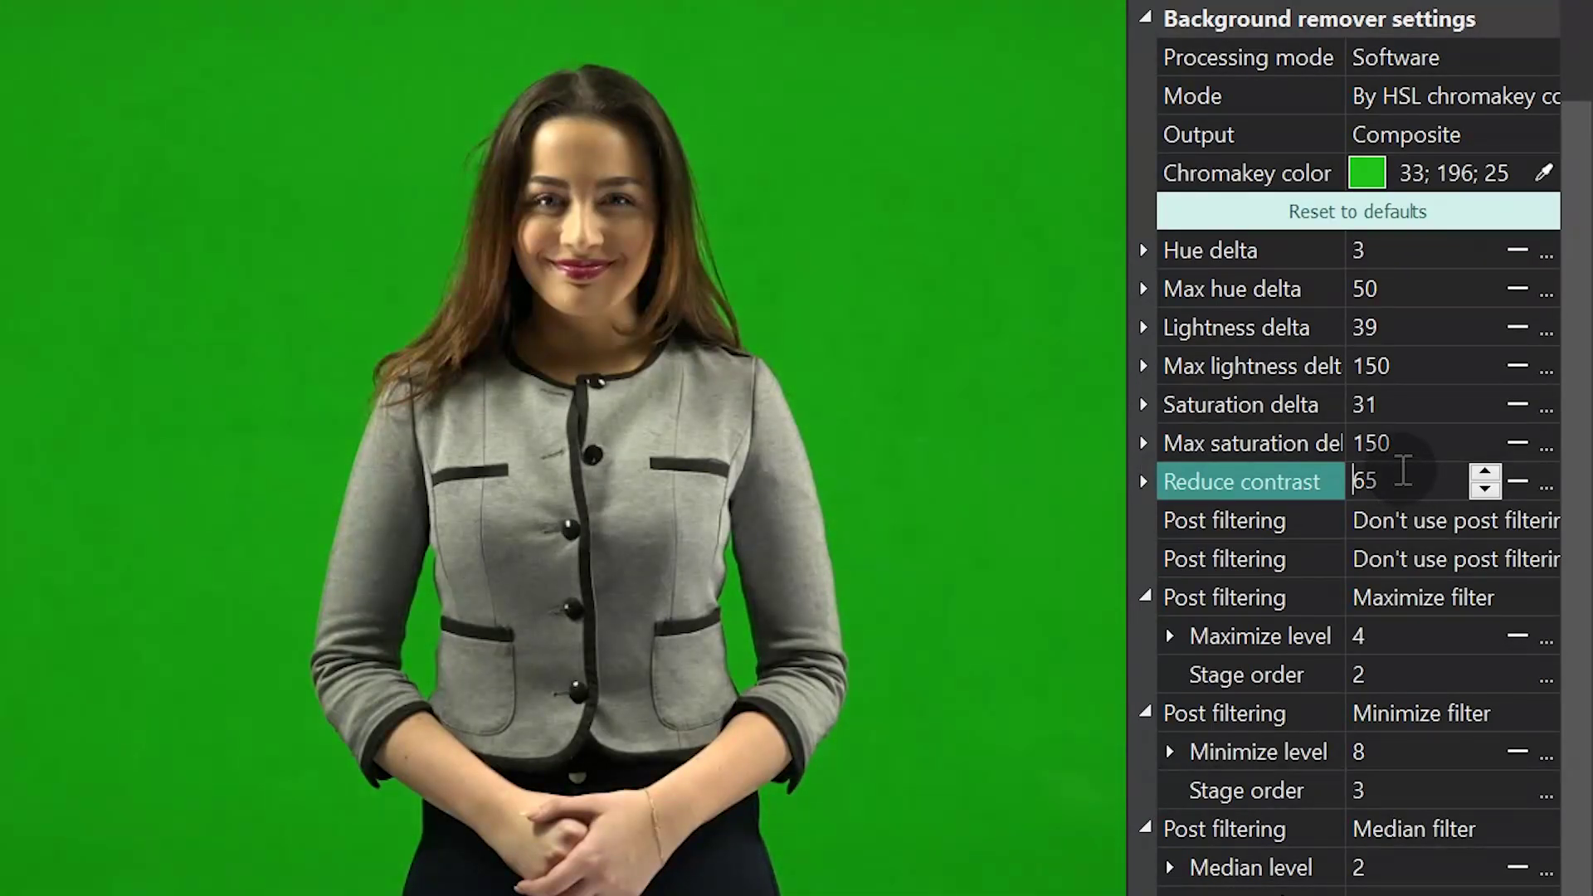
{"action": "scroll", "coordinate": [1402, 340], "scroll_direction": "down", "scroll_amount": 20}
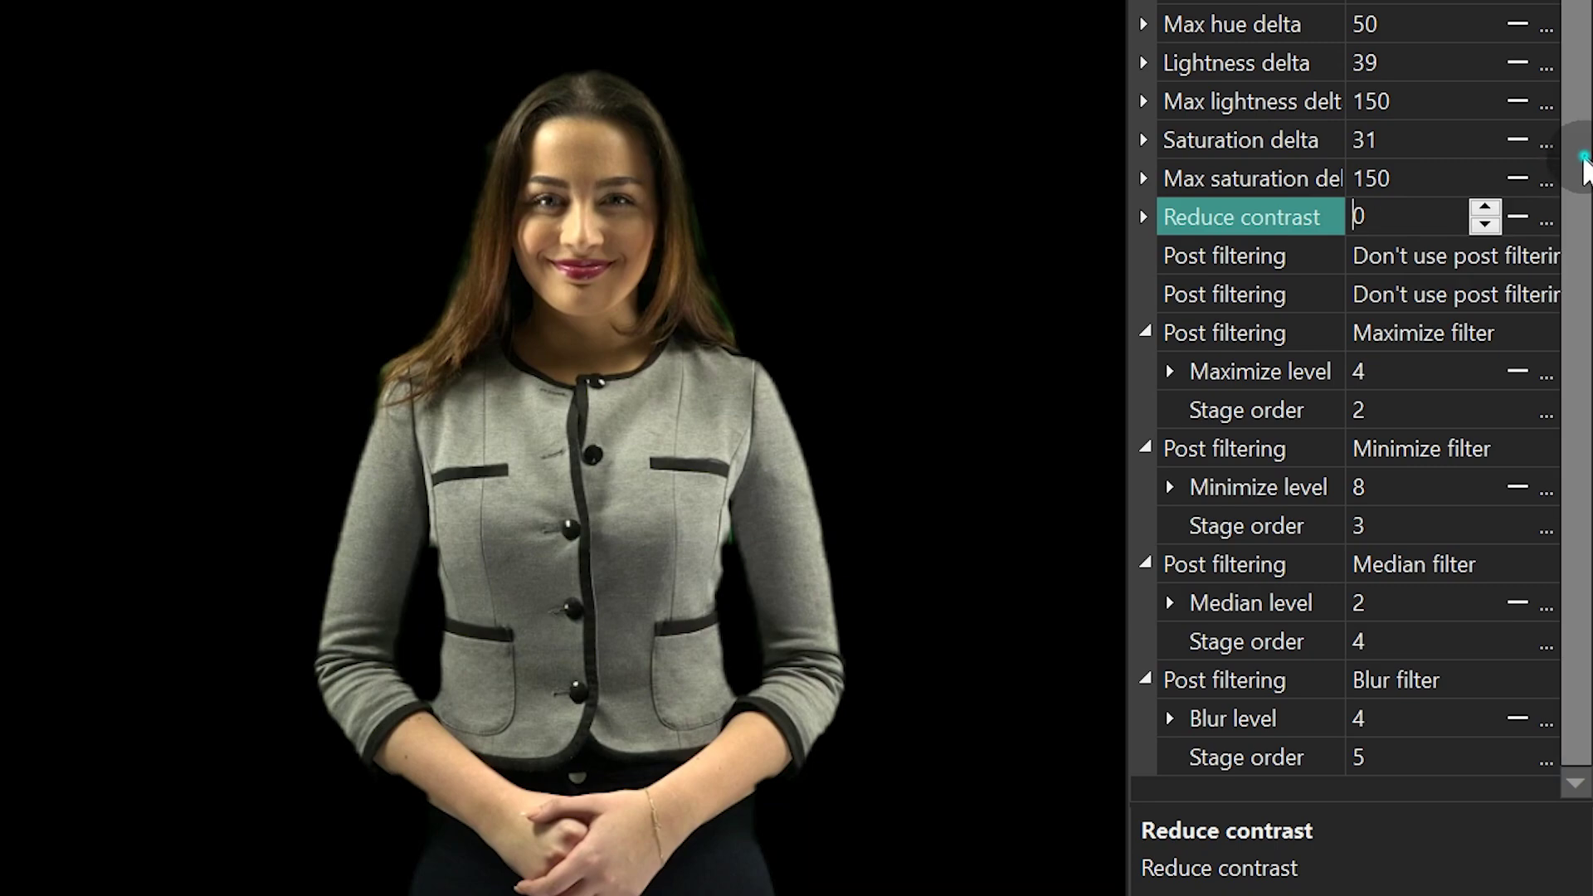
Scroll the Maximize level post filter down to 4.
{"action": "left_click", "coordinate": [1581, 155]}
{"action": "left_click", "coordinate": [1410, 380]}
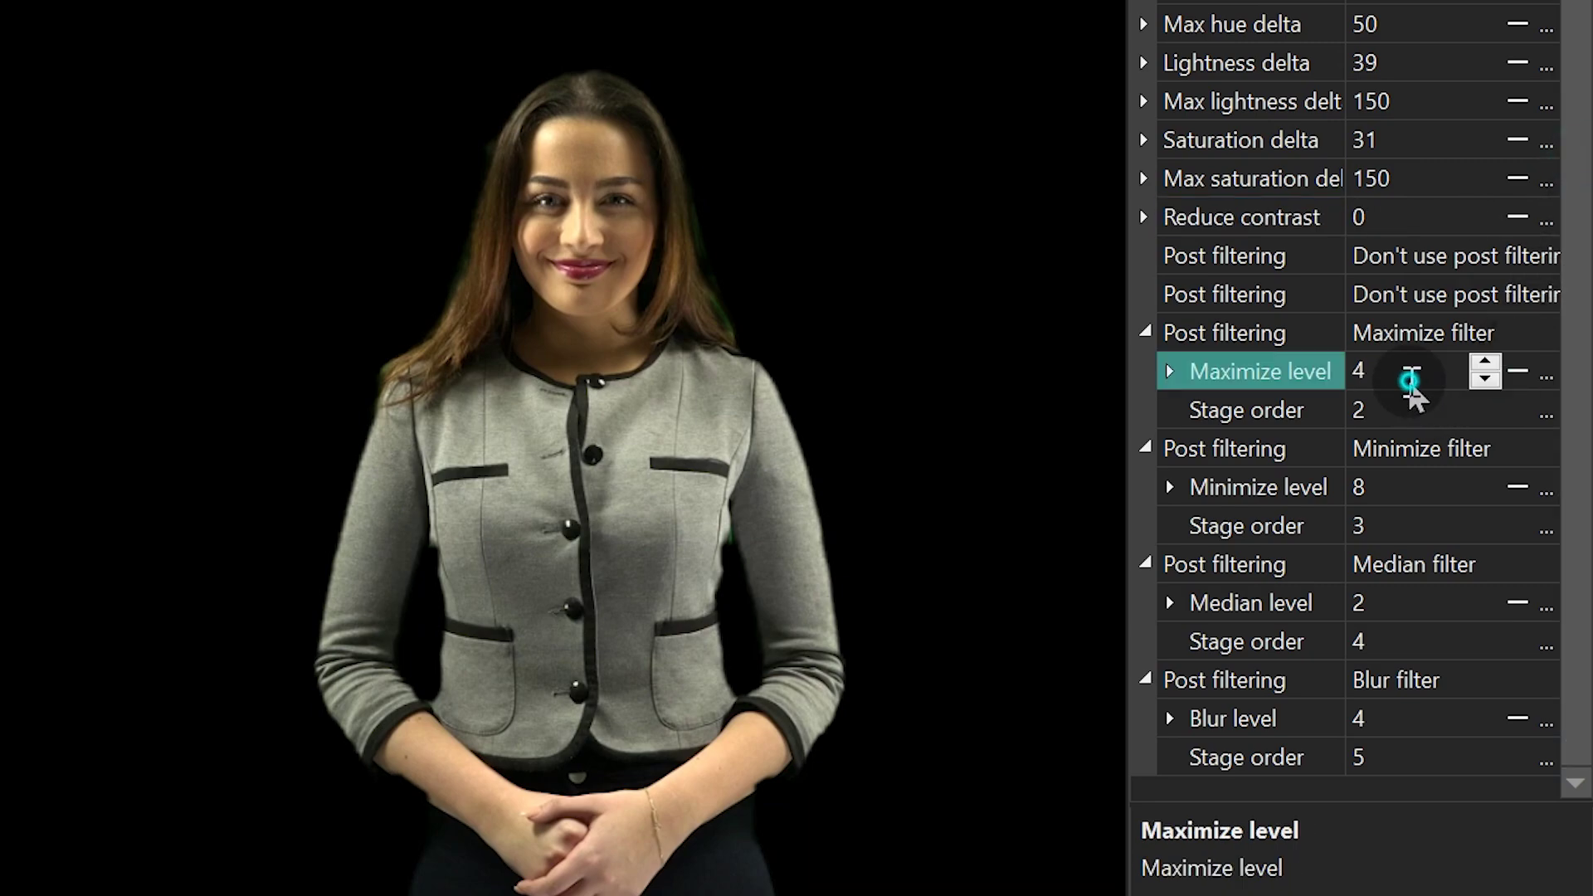
{"action": "scroll", "coordinate": [1411, 380], "scroll_direction": "up", "scroll_amount": 17}
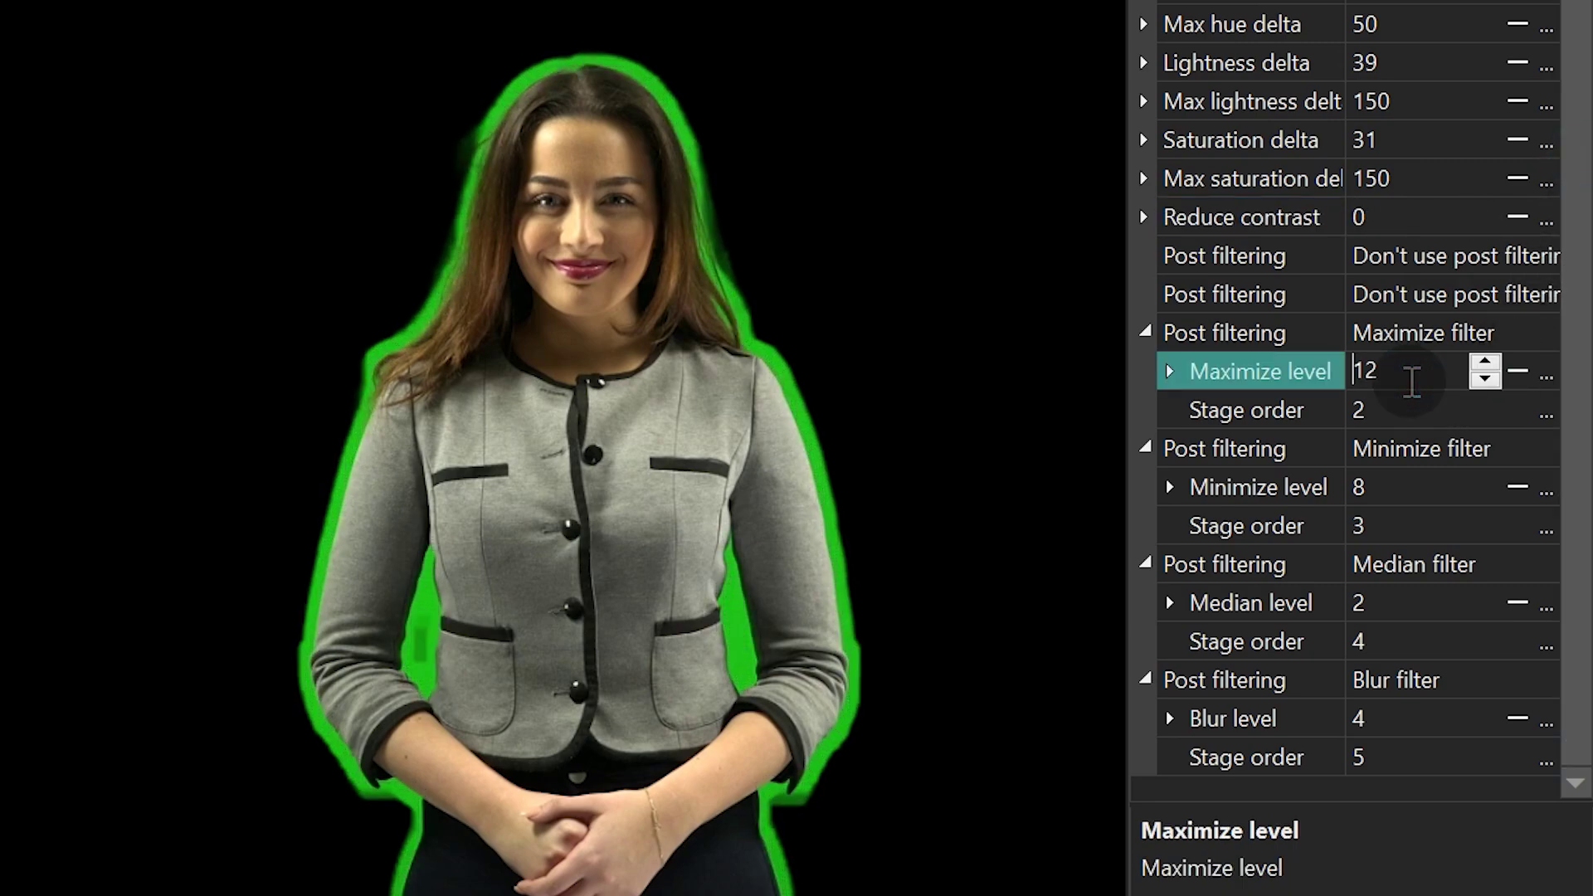
{"action": "scroll", "coordinate": [1411, 380], "scroll_direction": "down", "scroll_amount": 16}
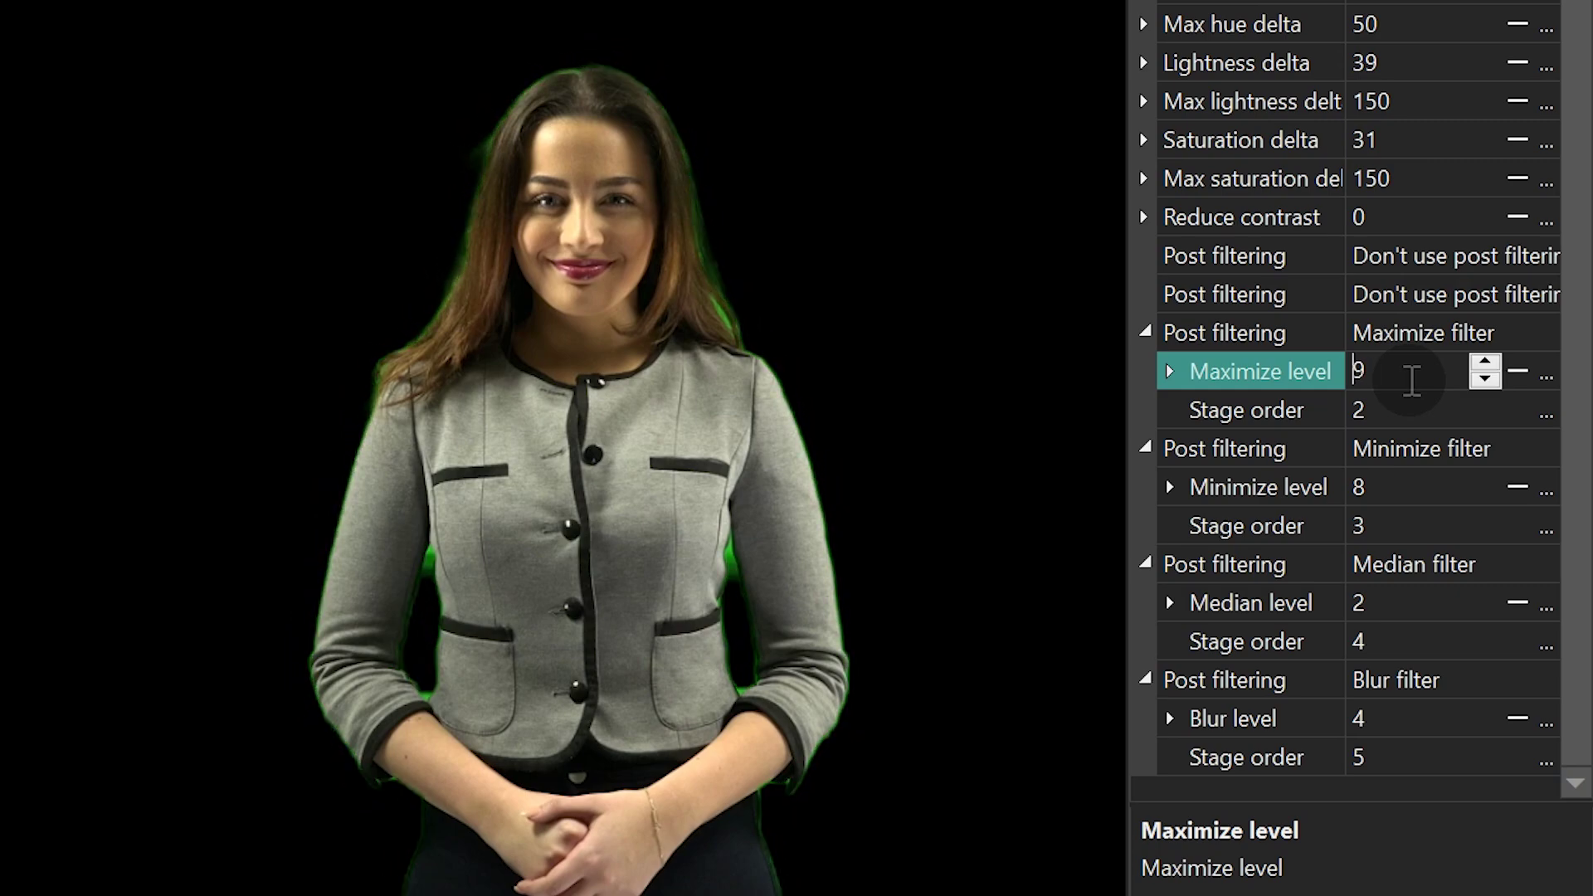
{"action": "scroll", "coordinate": [1411, 380], "scroll_direction": "down", "scroll_amount": 1}
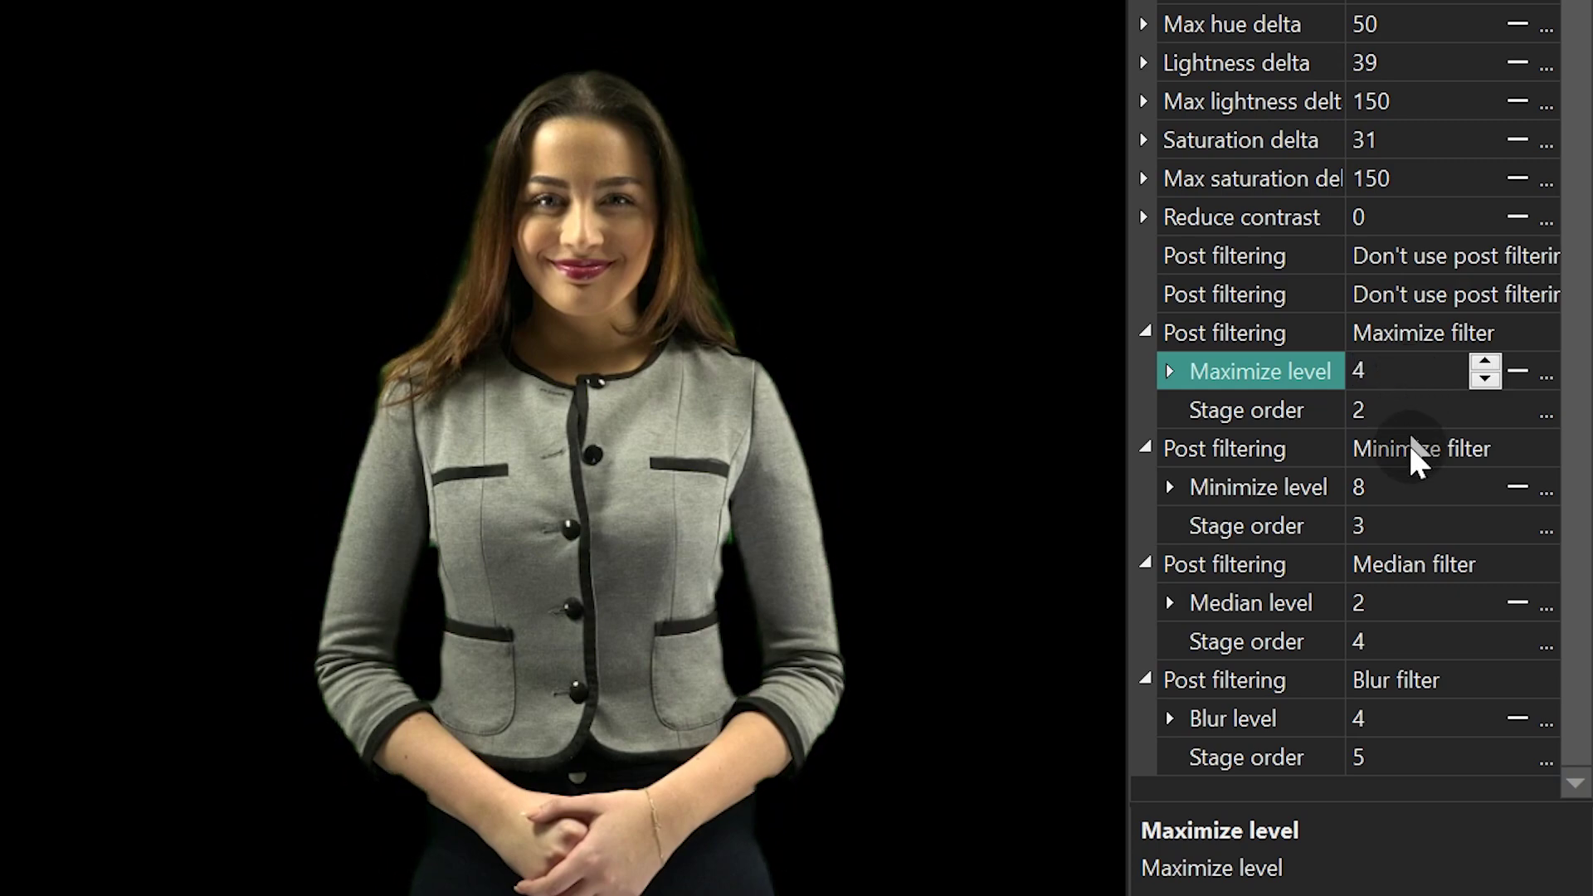
Bring the Minimize level post filter from 8 down to 4.
{"action": "left_click", "coordinate": [1402, 491]}
{"action": "scroll", "coordinate": [1404, 489], "scroll_direction": "up", "scroll_amount": 18}
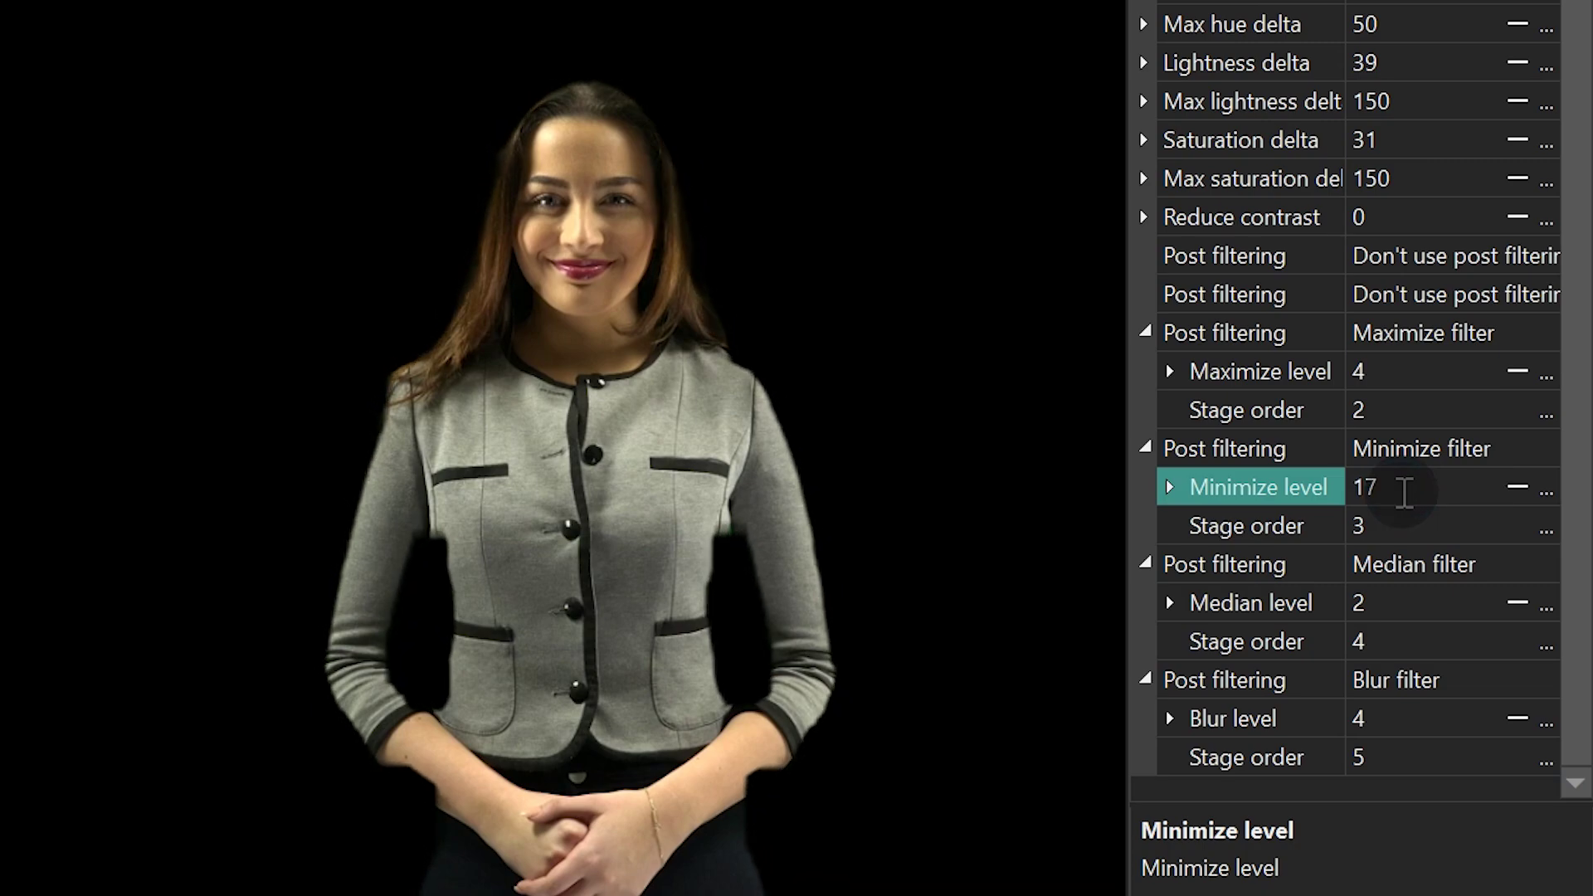
{"action": "scroll", "coordinate": [1404, 492], "scroll_direction": "down", "scroll_amount": 20}
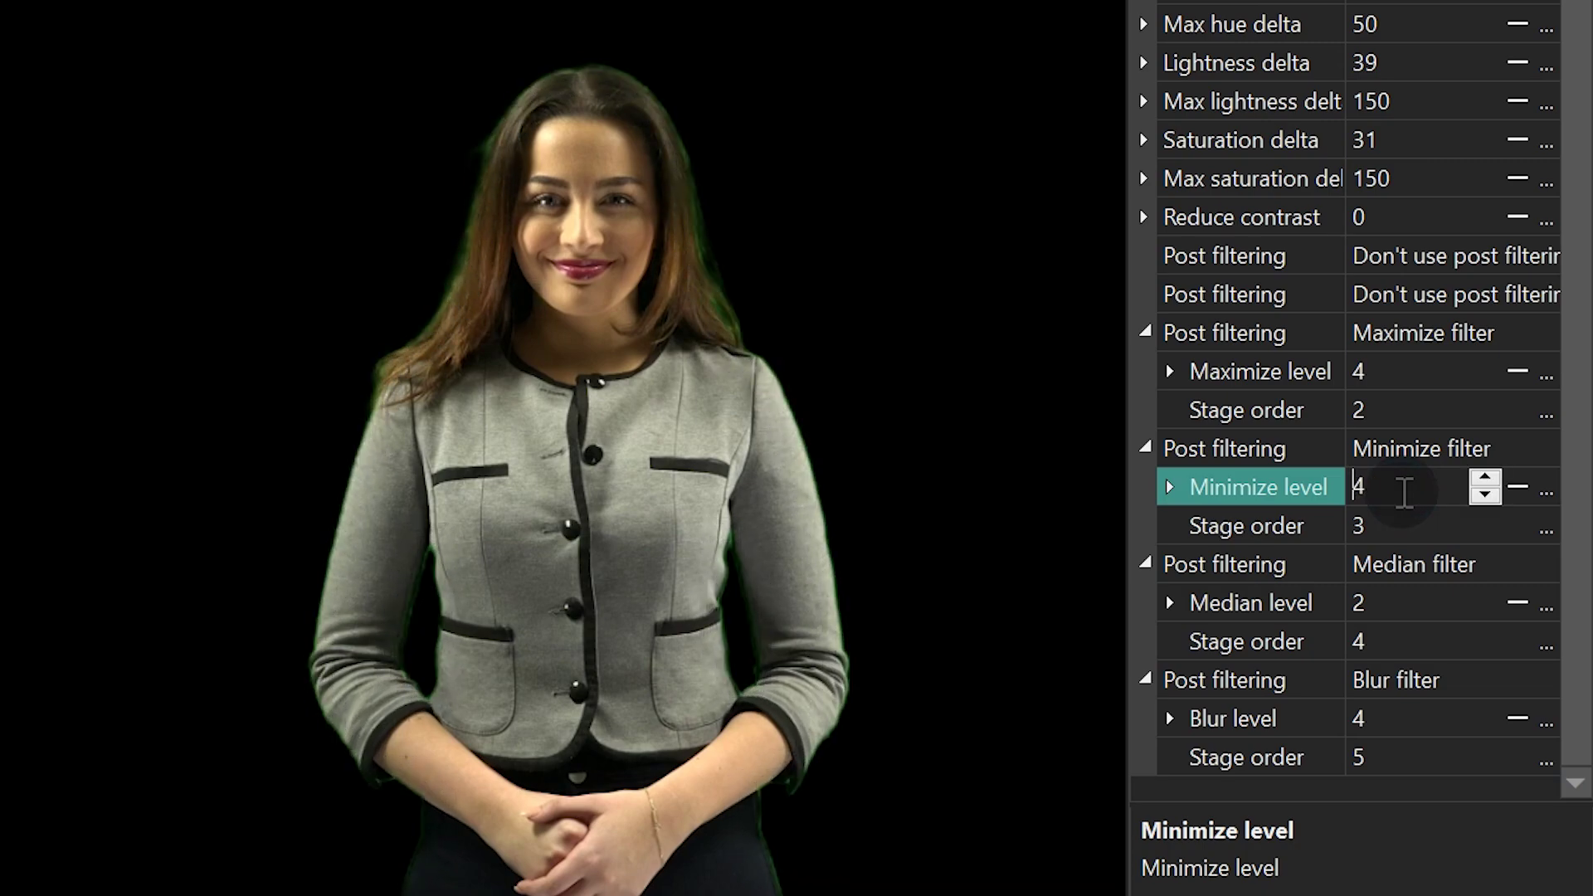
{"action": "scroll", "coordinate": [1404, 492], "scroll_direction": "up", "scroll_amount": 4}
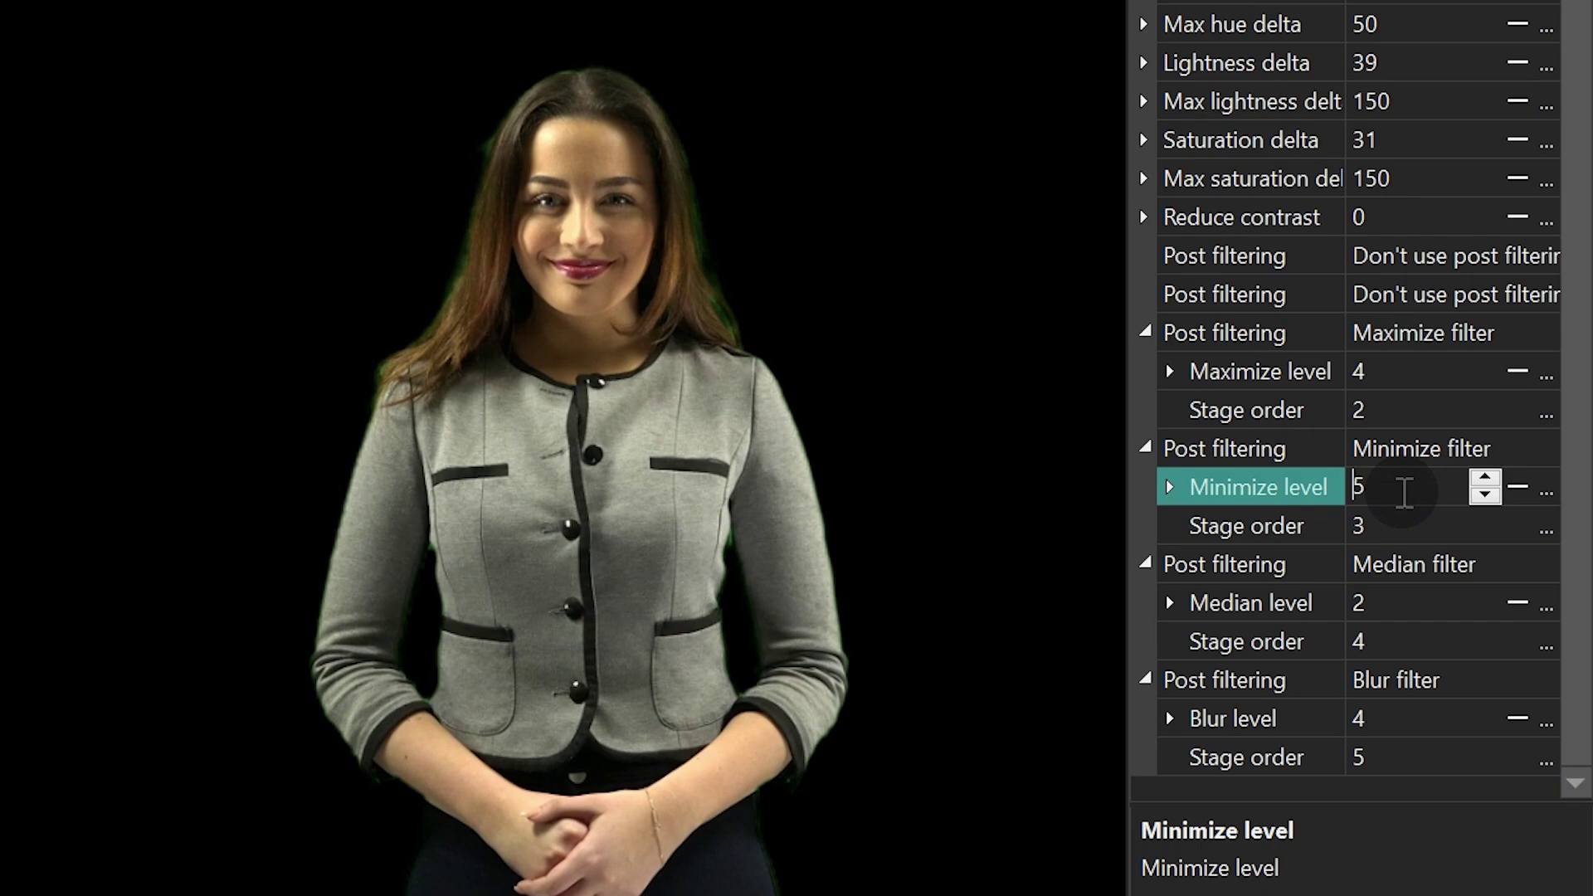
{"action": "scroll", "coordinate": [1404, 493], "scroll_direction": "down", "scroll_amount": 1}
Try Median level values 22, 21, 15 and 8, settling the median filter at 4.
{"action": "left_click", "coordinate": [1408, 597]}
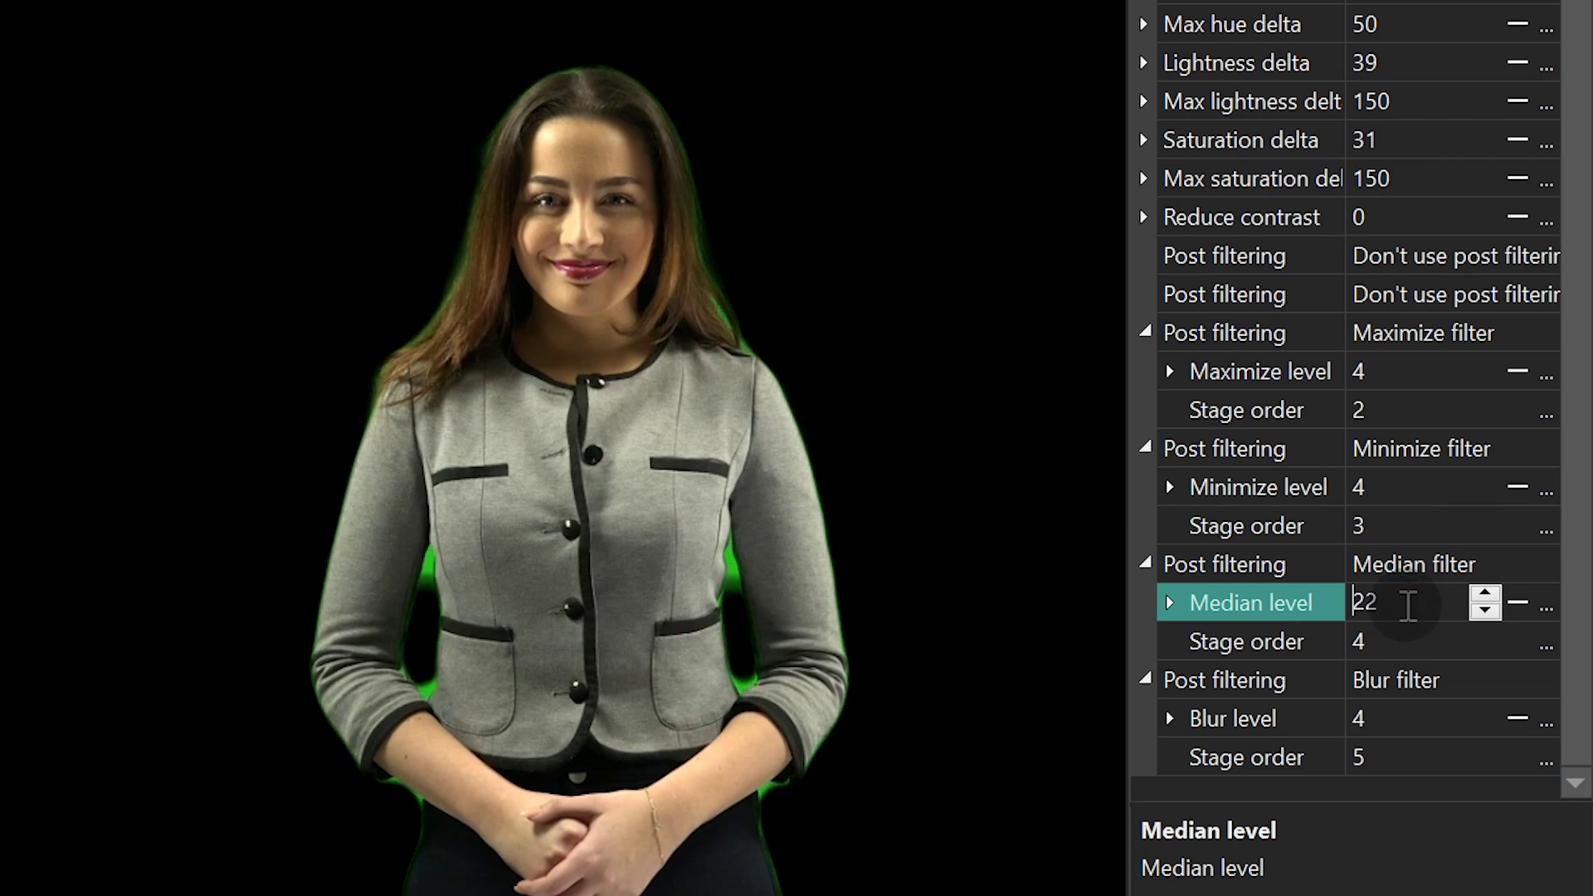
{"action": "scroll", "coordinate": [1408, 606], "scroll_direction": "up", "scroll_amount": 7}
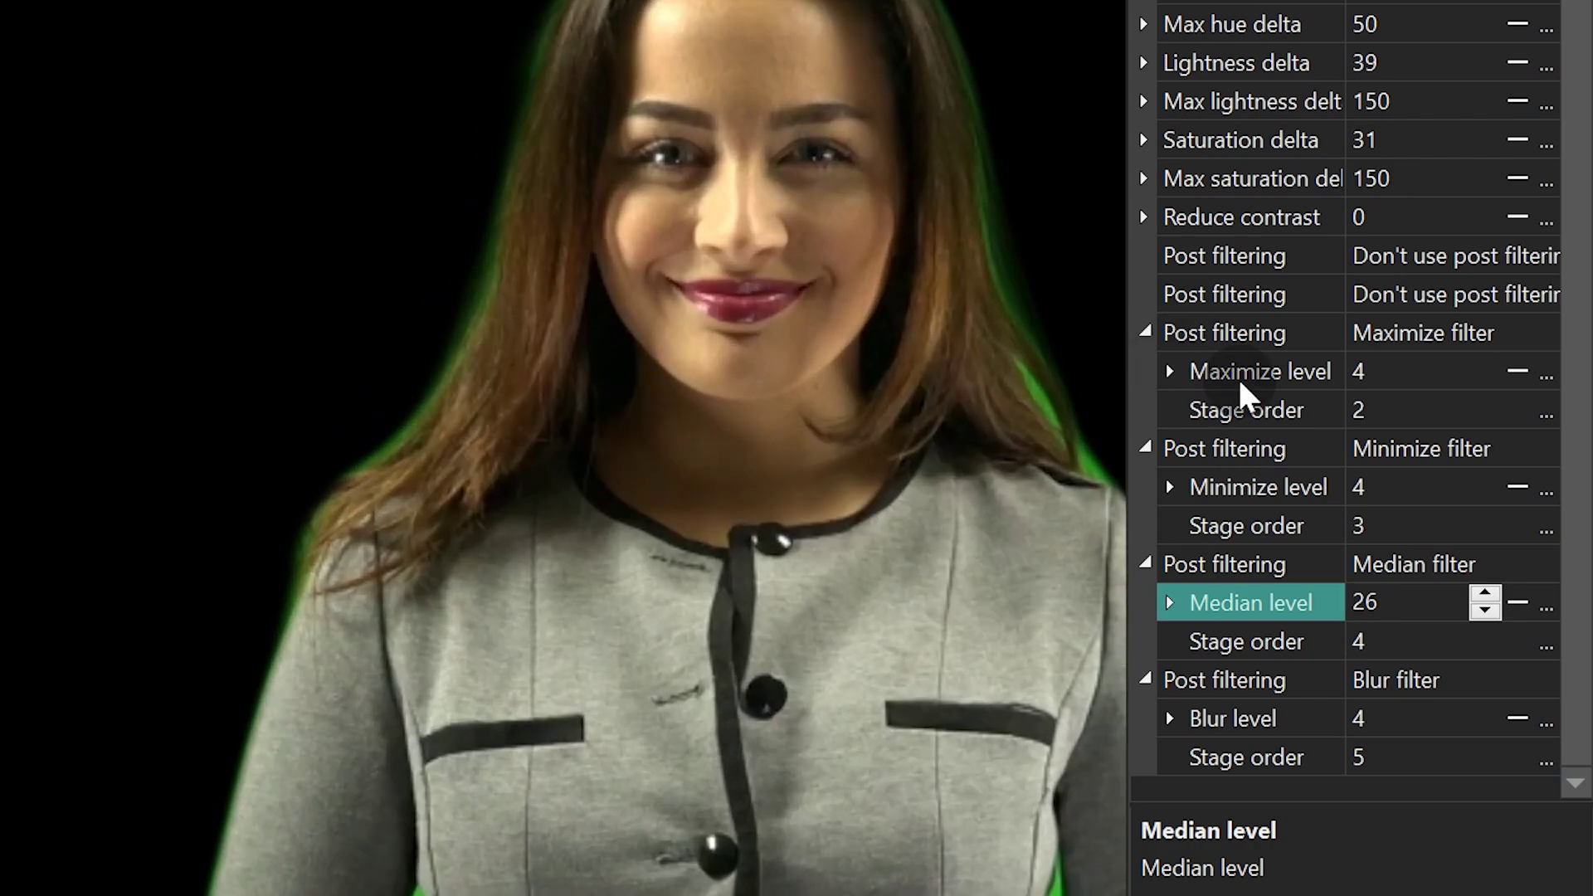
{"action": "left_click", "coordinate": [1390, 595]}
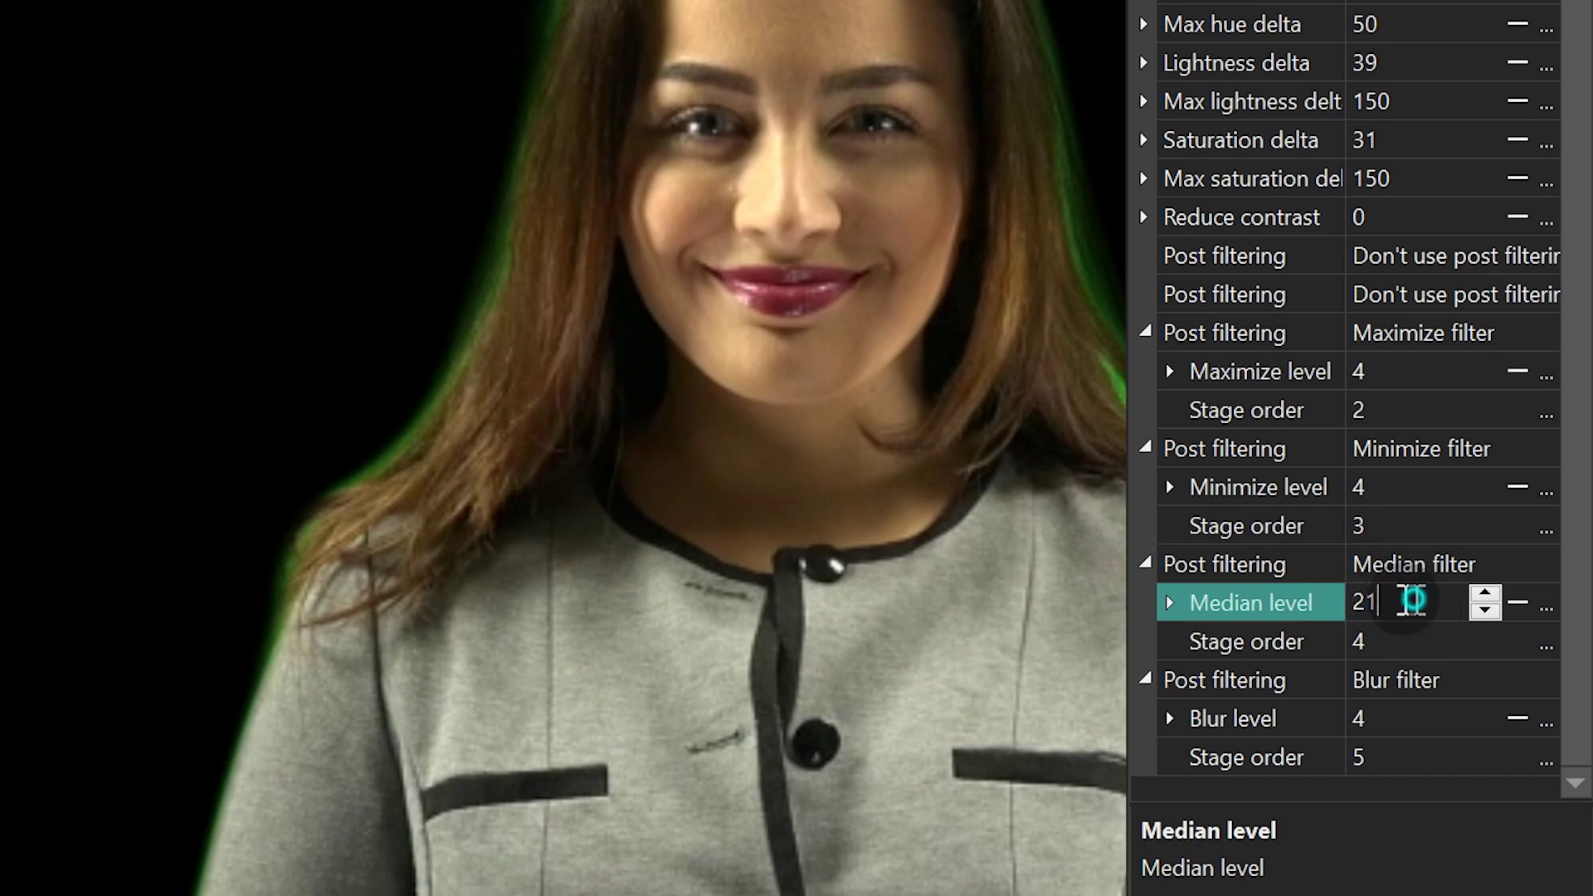
{"action": "double_click", "coordinate": [1412, 599]}
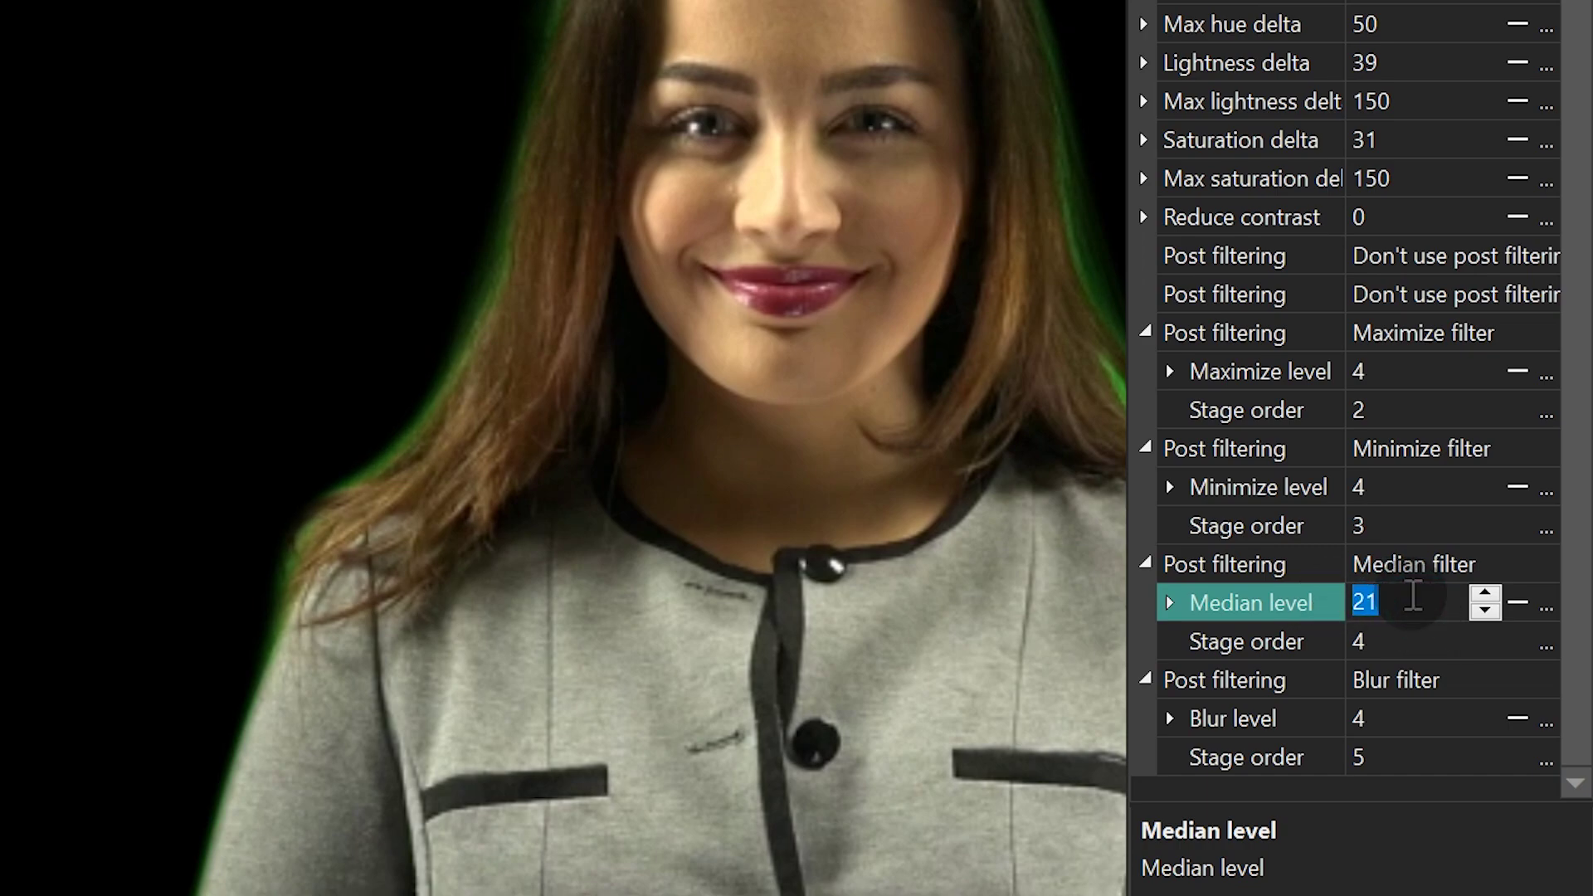
{"action": "double_click", "coordinate": [1409, 597]}
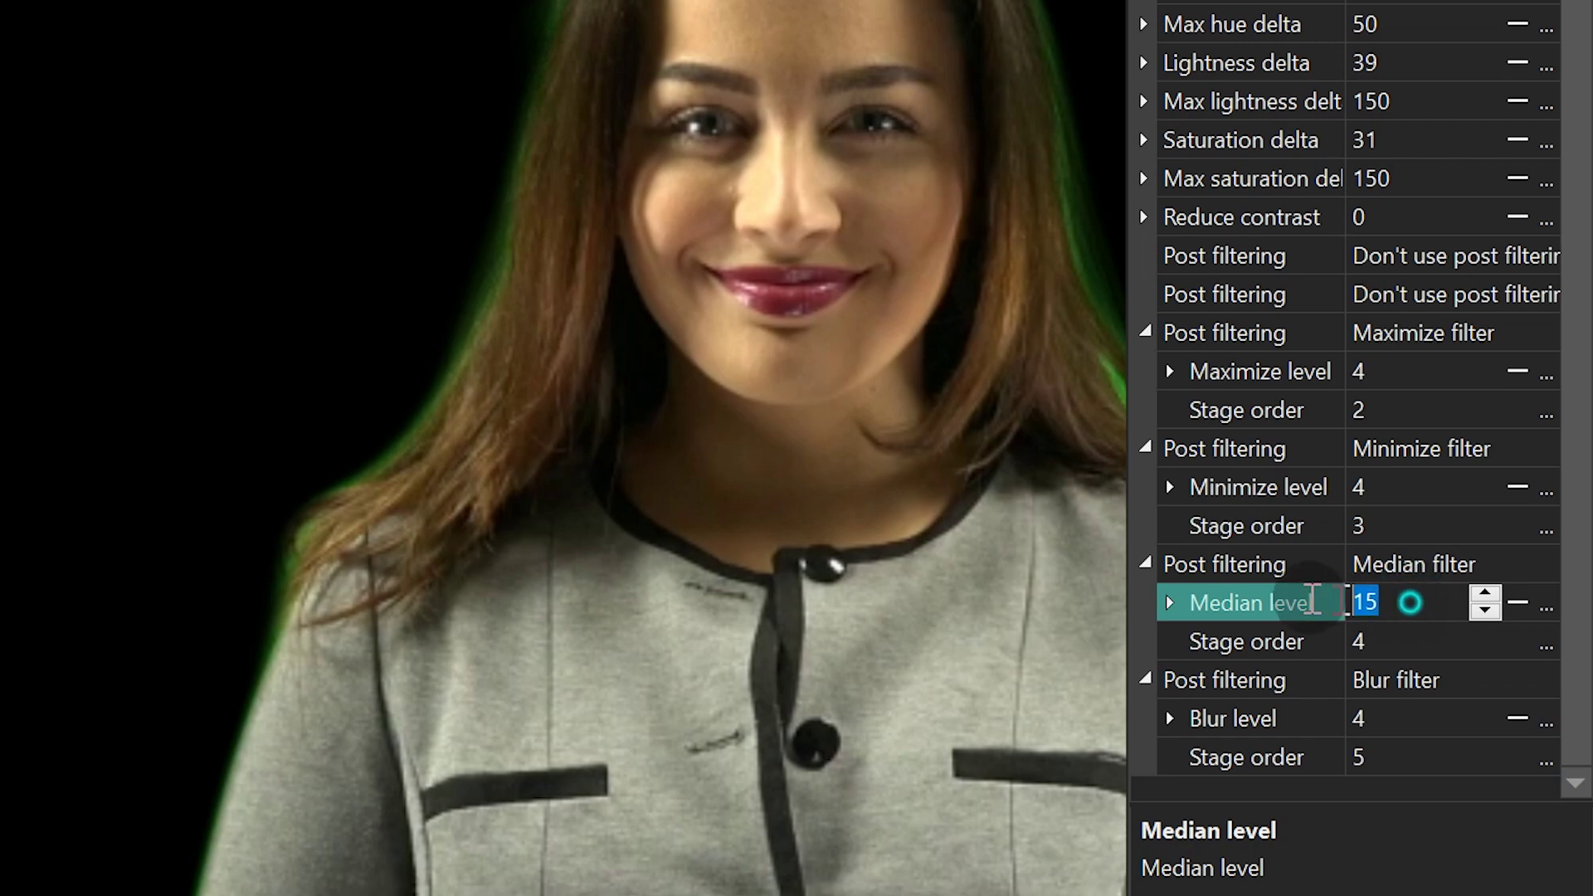
{"action": "type", "text": "8"}
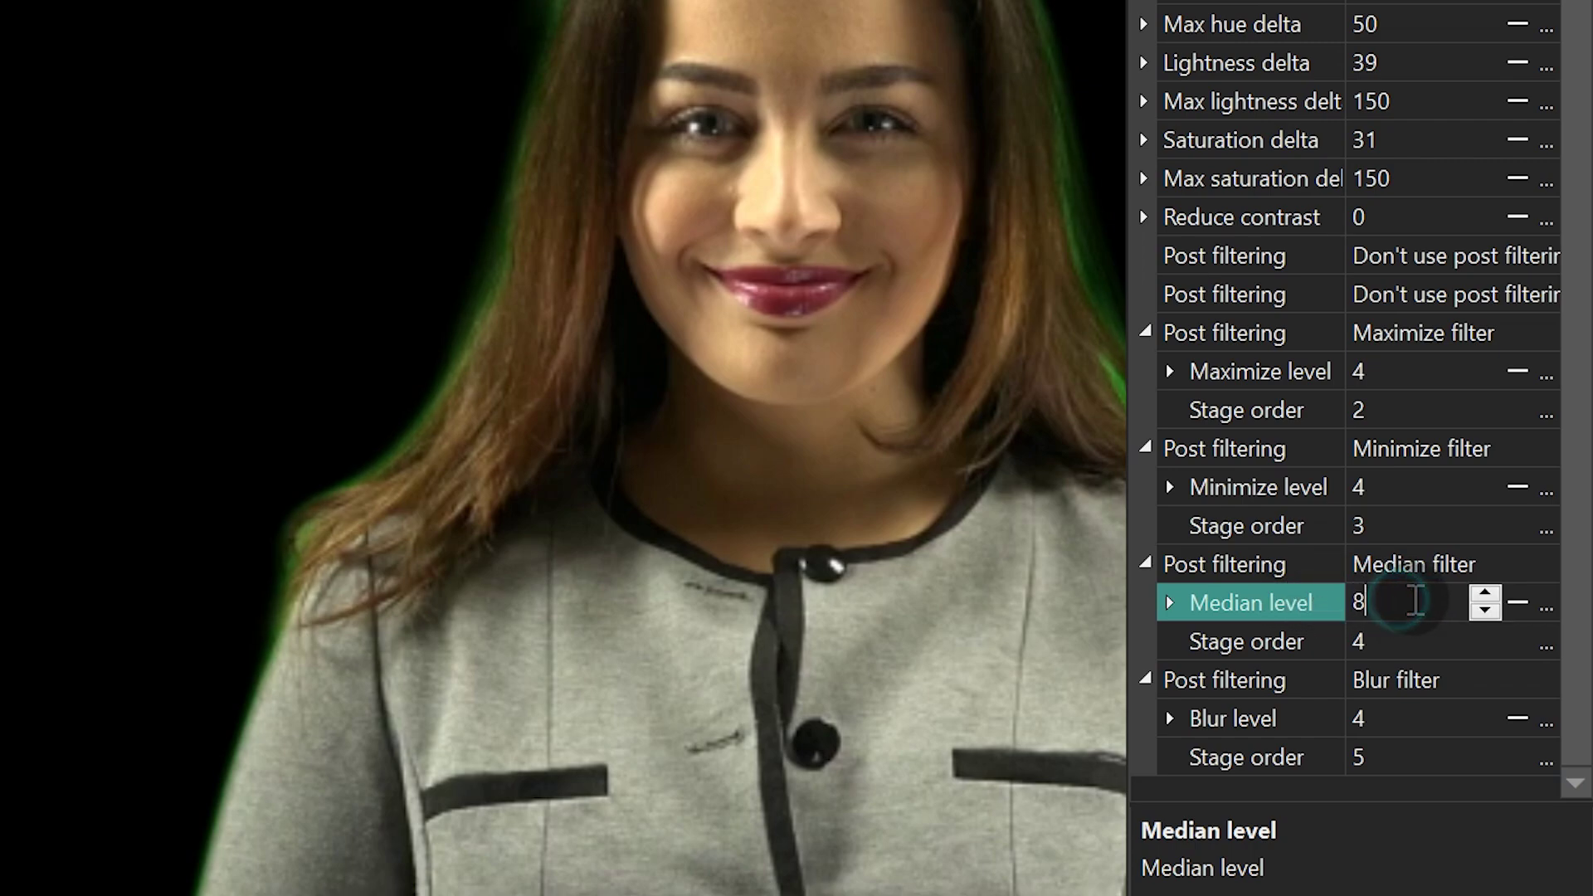
{"action": "double_click", "coordinate": [1415, 599]}
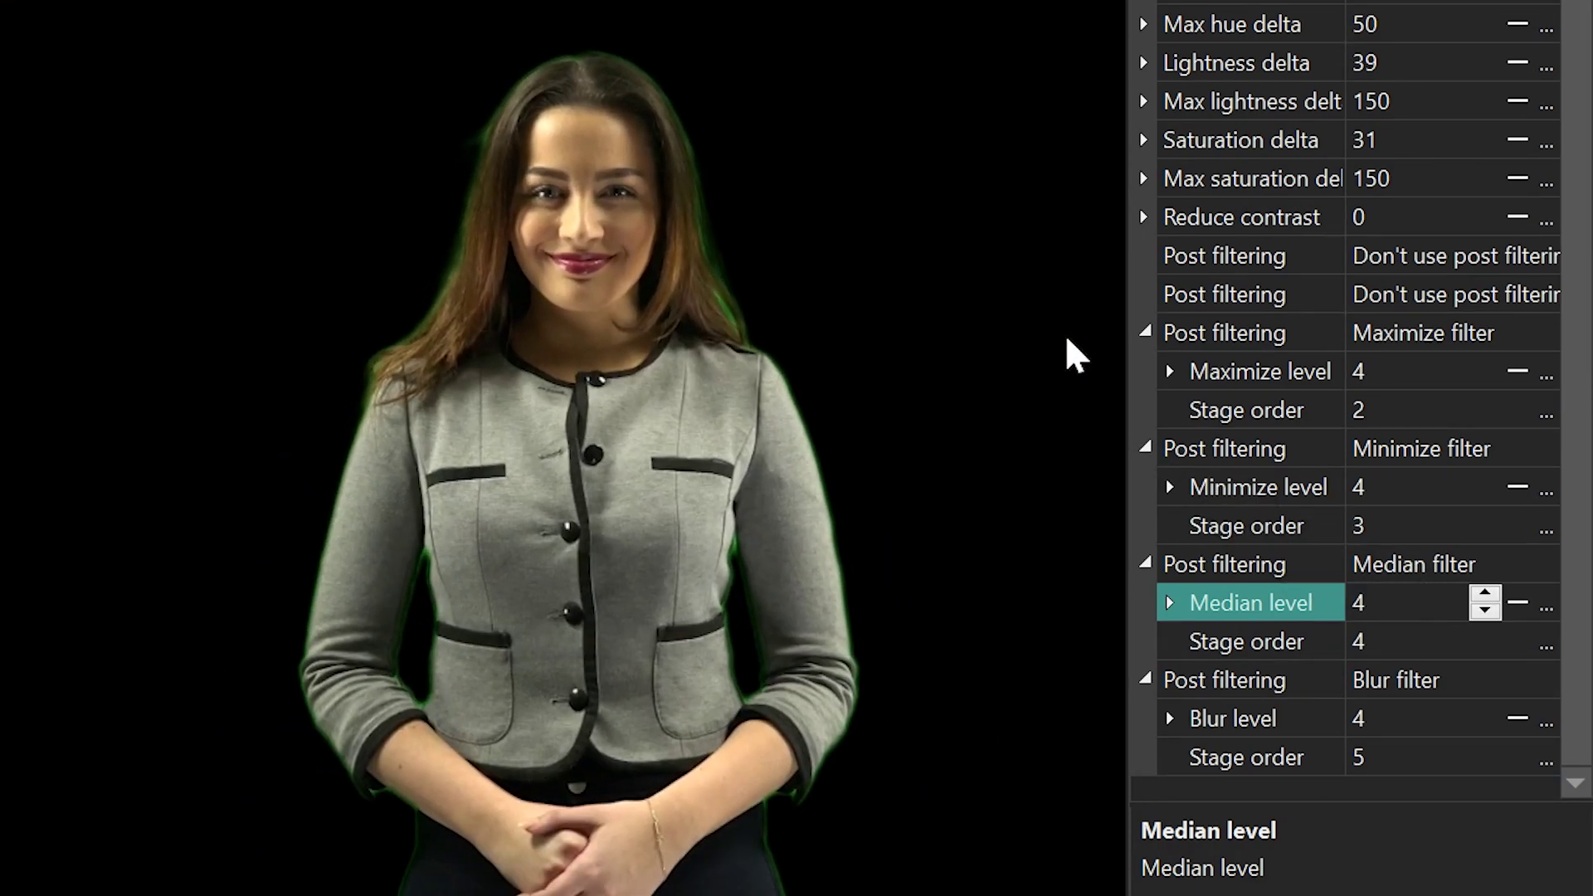
{"action": "left_click", "coordinate": [1415, 603]}
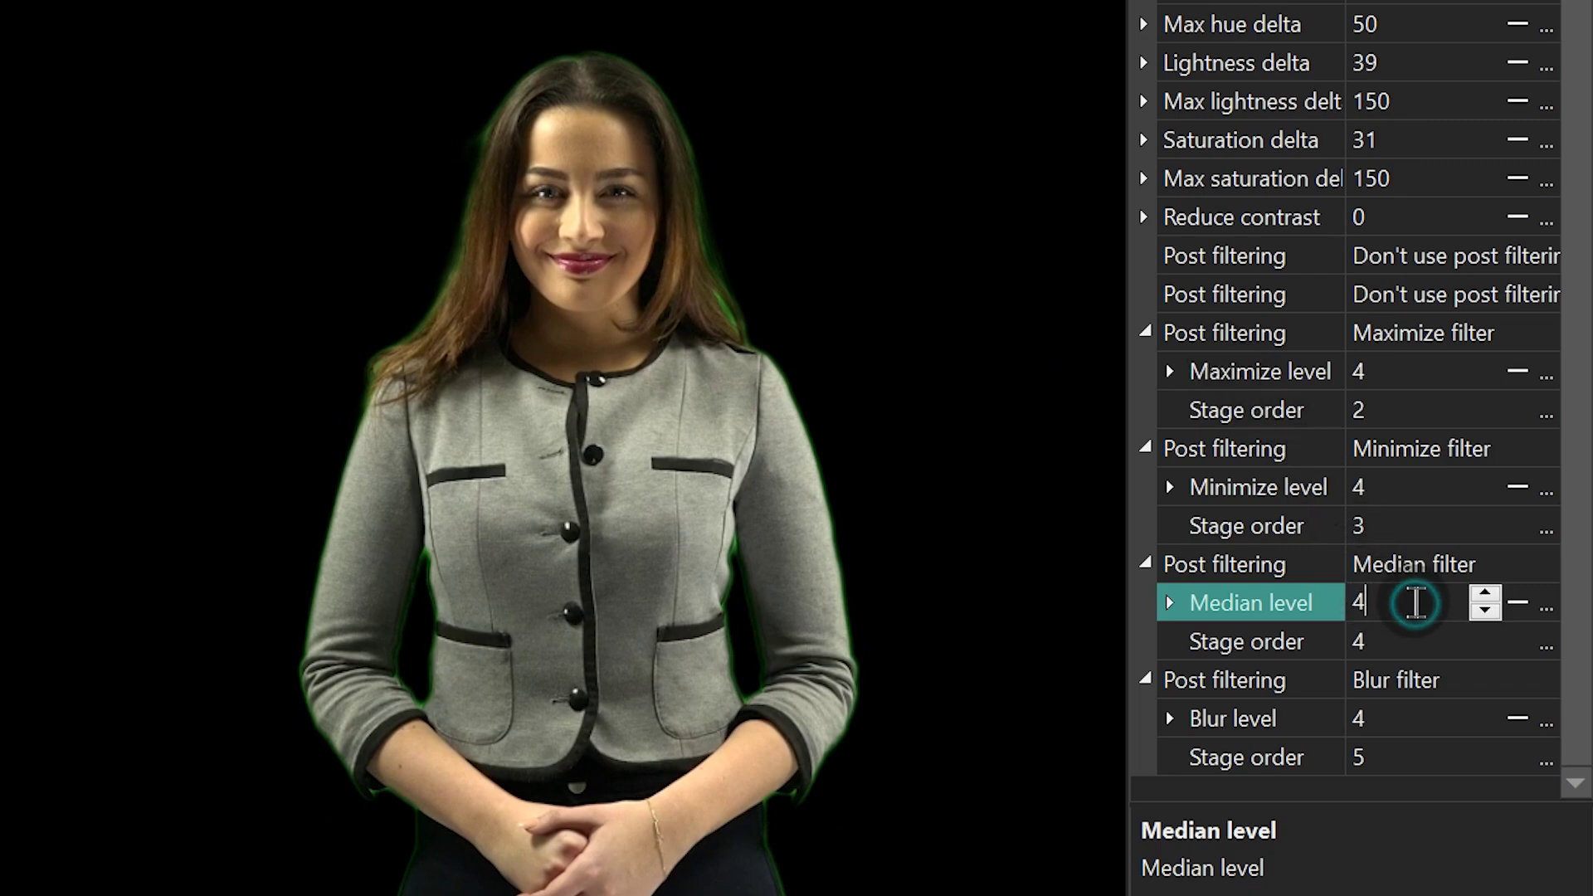
Set Median level to 0 and scroll Blur level down to 0.
{"action": "type", "text": "0"}
{"action": "left_click", "coordinate": [1441, 719]}
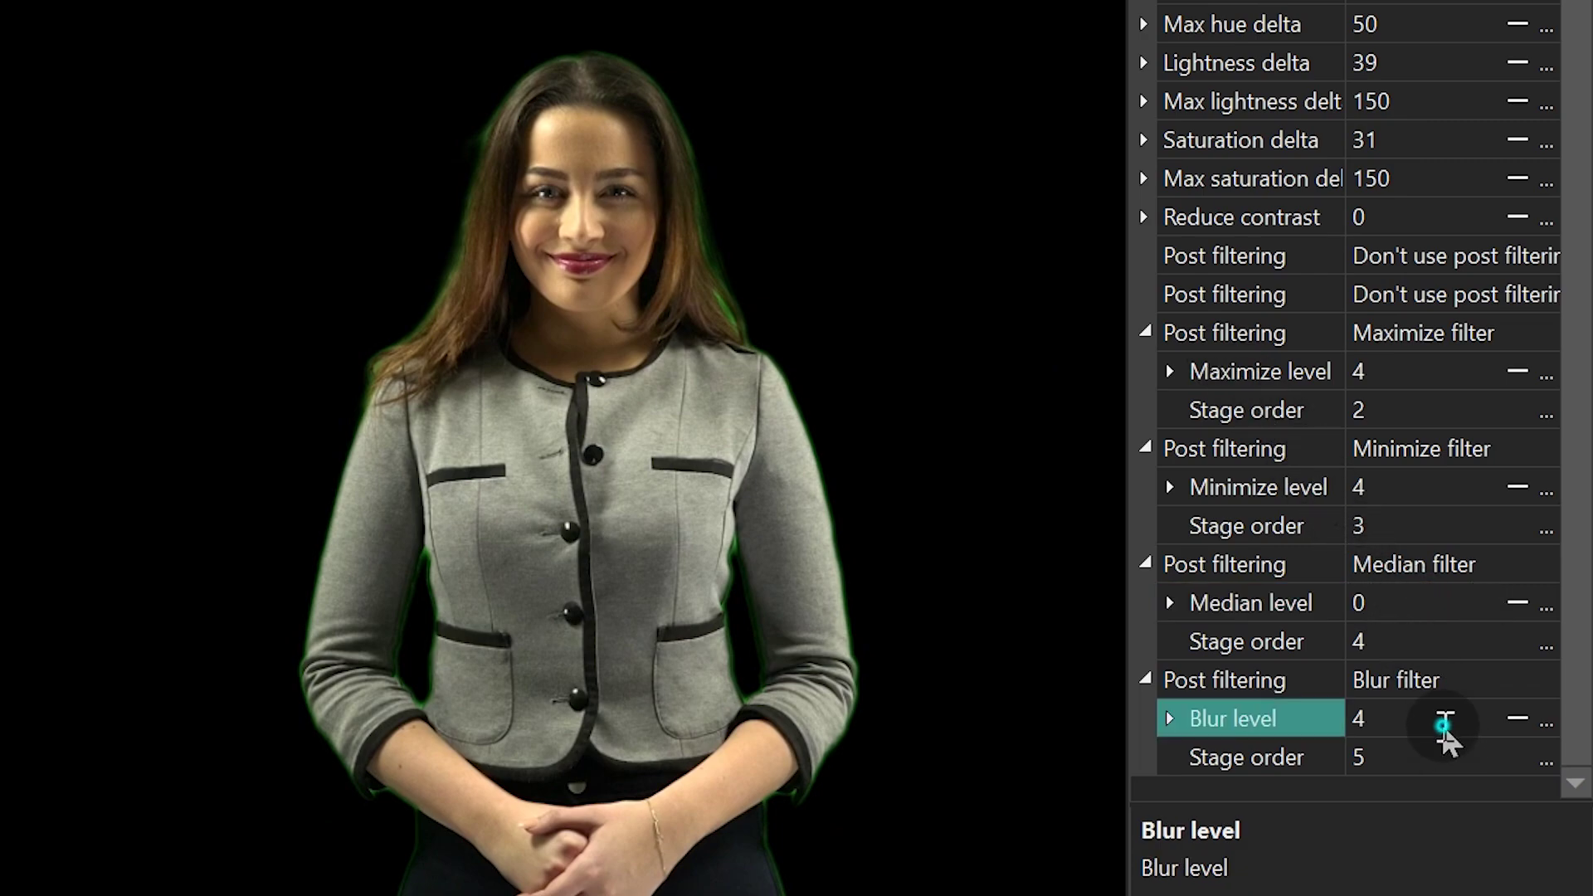
{"action": "scroll", "coordinate": [1441, 715], "scroll_direction": "up", "scroll_amount": 18}
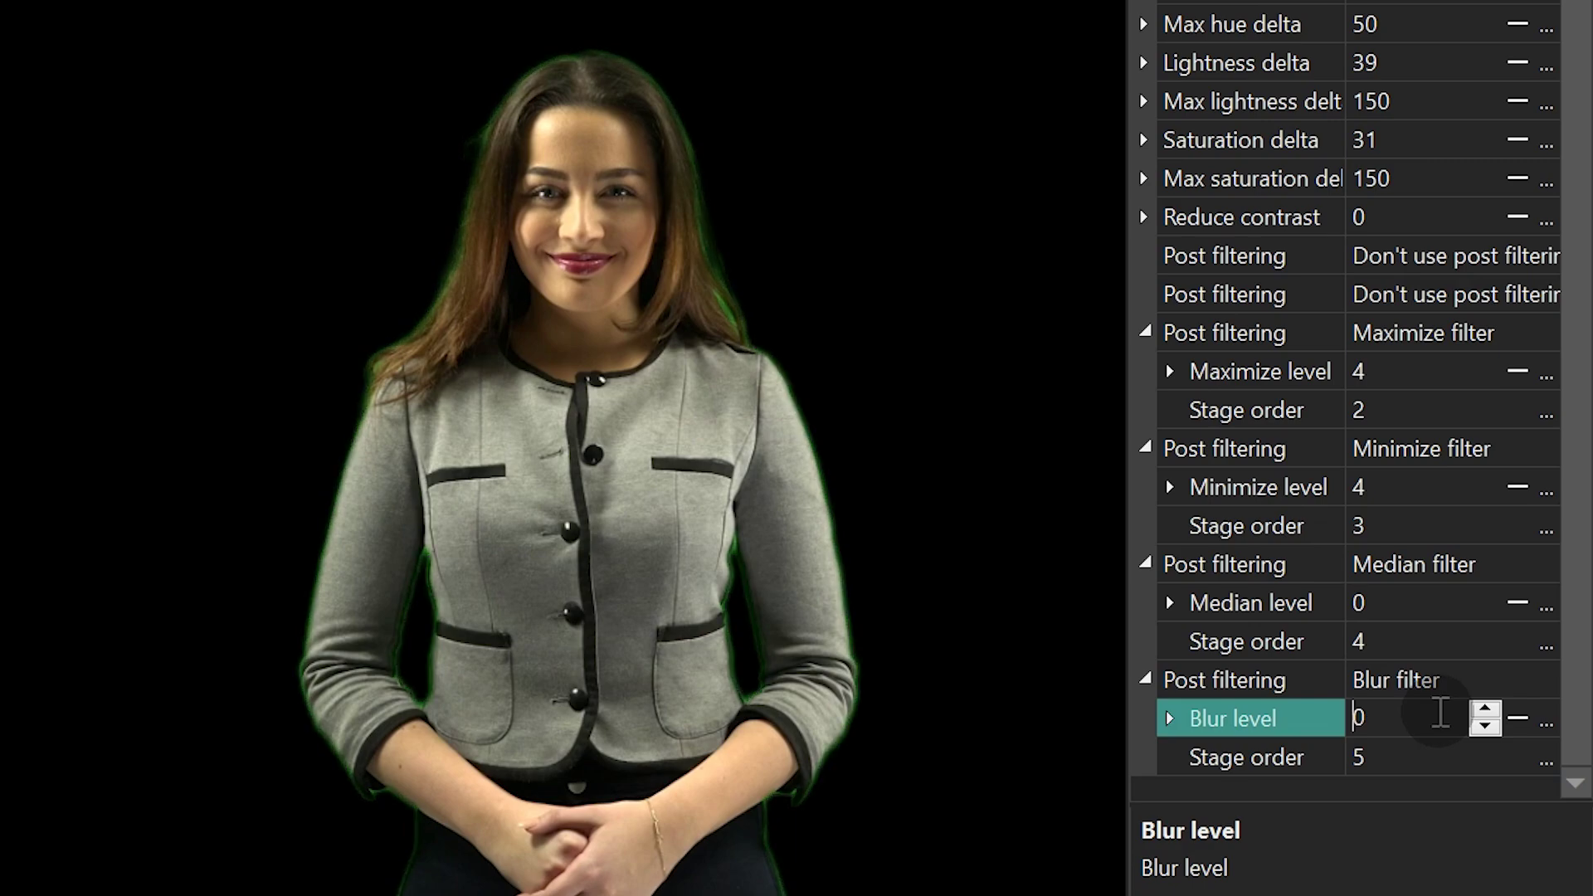
{"action": "scroll", "coordinate": [1441, 716], "scroll_direction": "up", "scroll_amount": 6}
{"action": "scroll", "coordinate": [1441, 715], "scroll_direction": "down", "scroll_amount": 20}
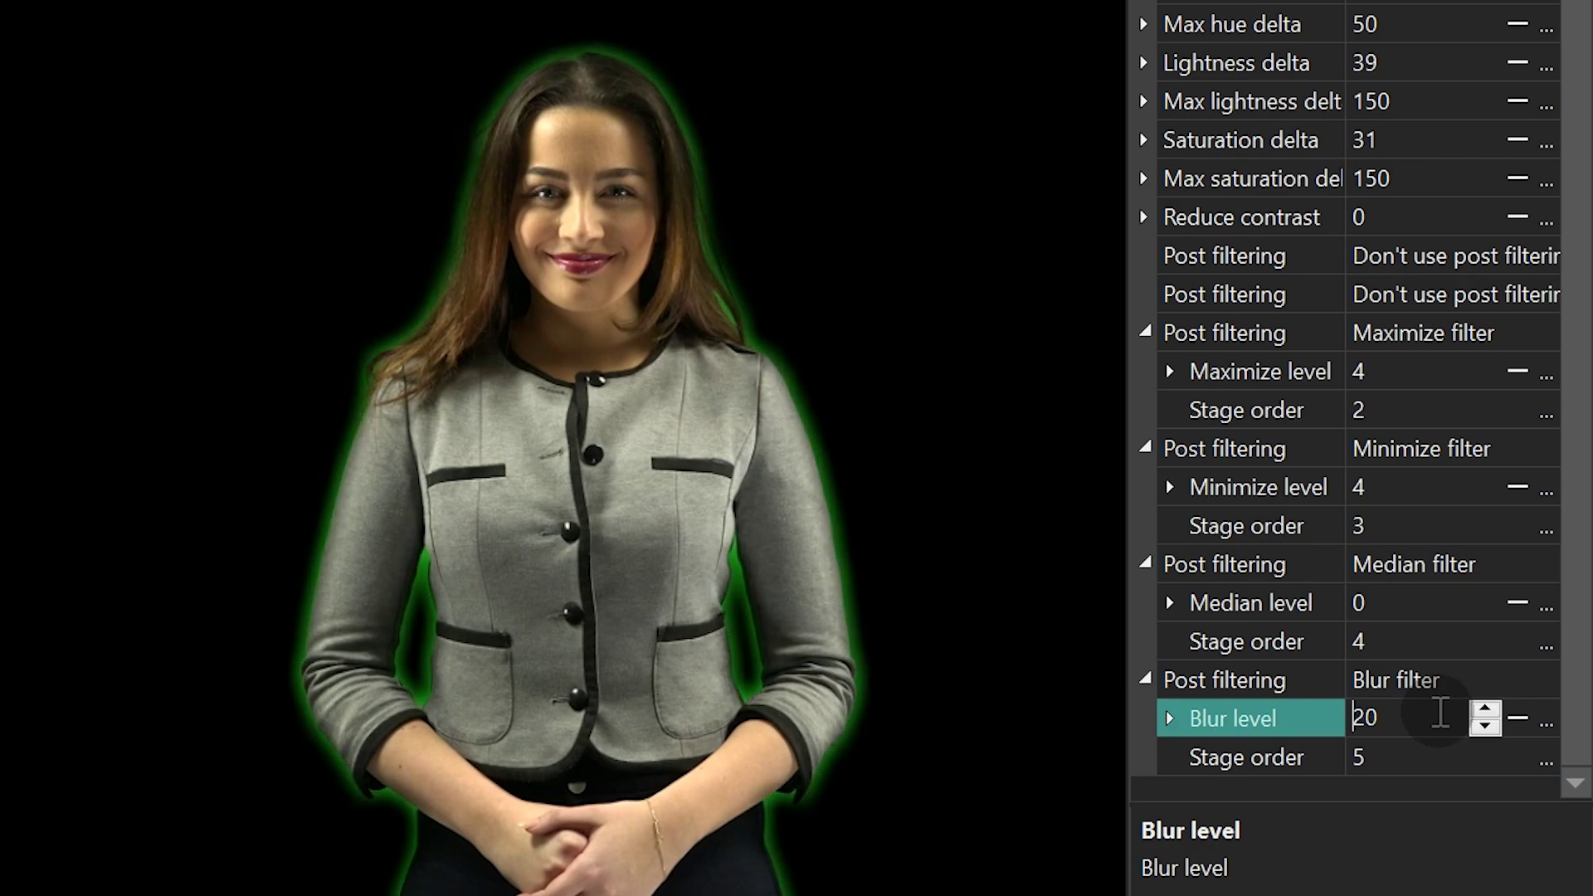
{"action": "scroll", "coordinate": [1441, 715], "scroll_direction": "down", "scroll_amount": 6}
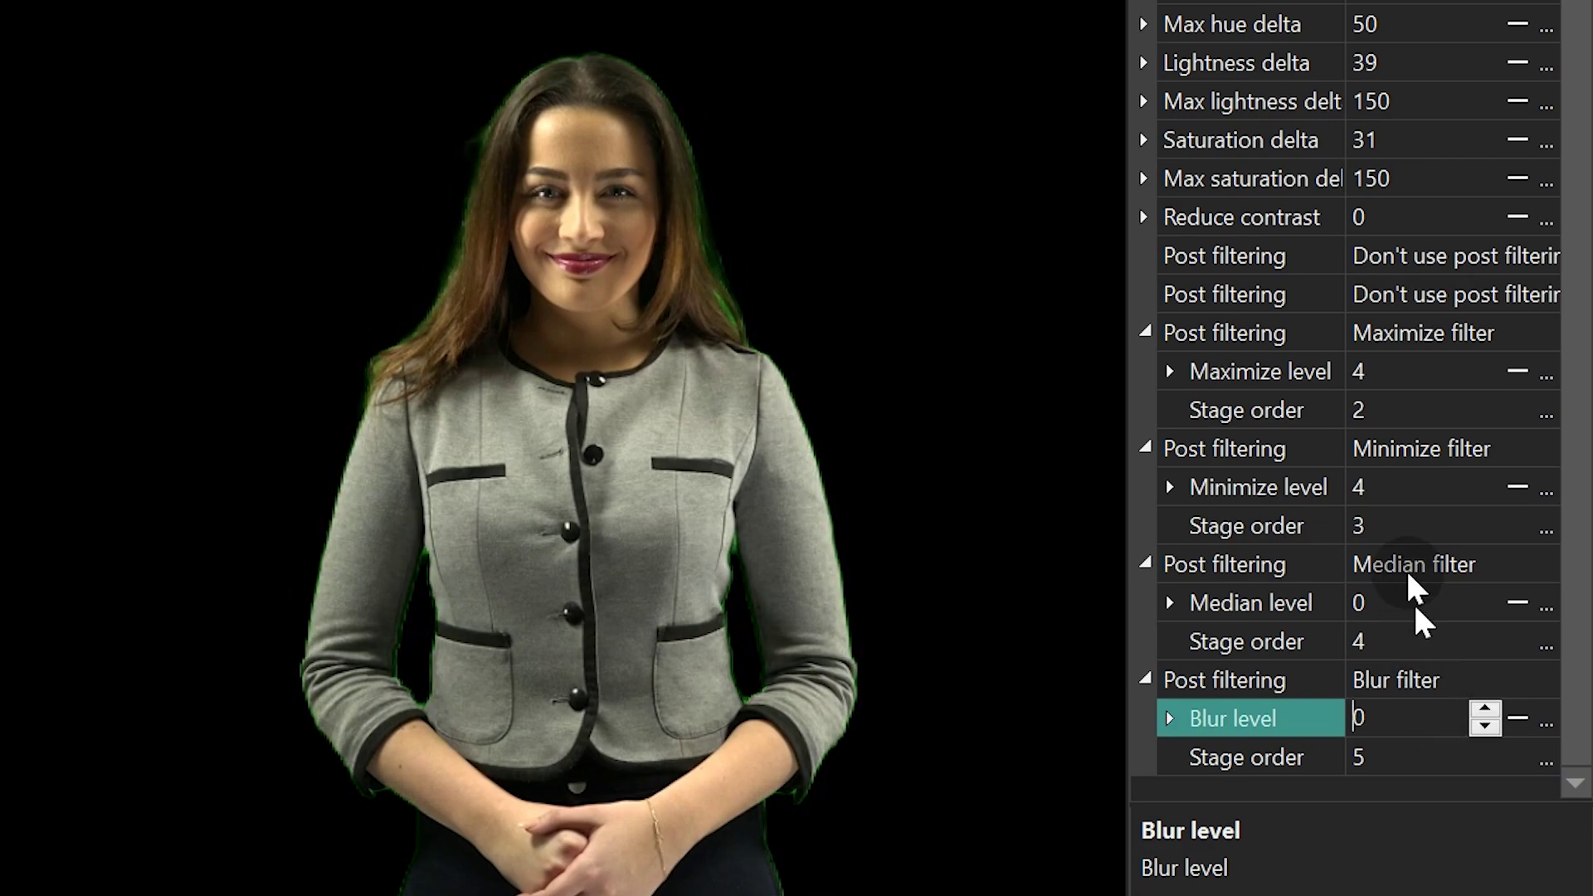
Raise both Minimize and Maximize levels to 5.
{"action": "left_click", "coordinate": [1397, 490]}
{"action": "scroll", "coordinate": [1398, 490], "scroll_direction": "up", "scroll_amount": 1}
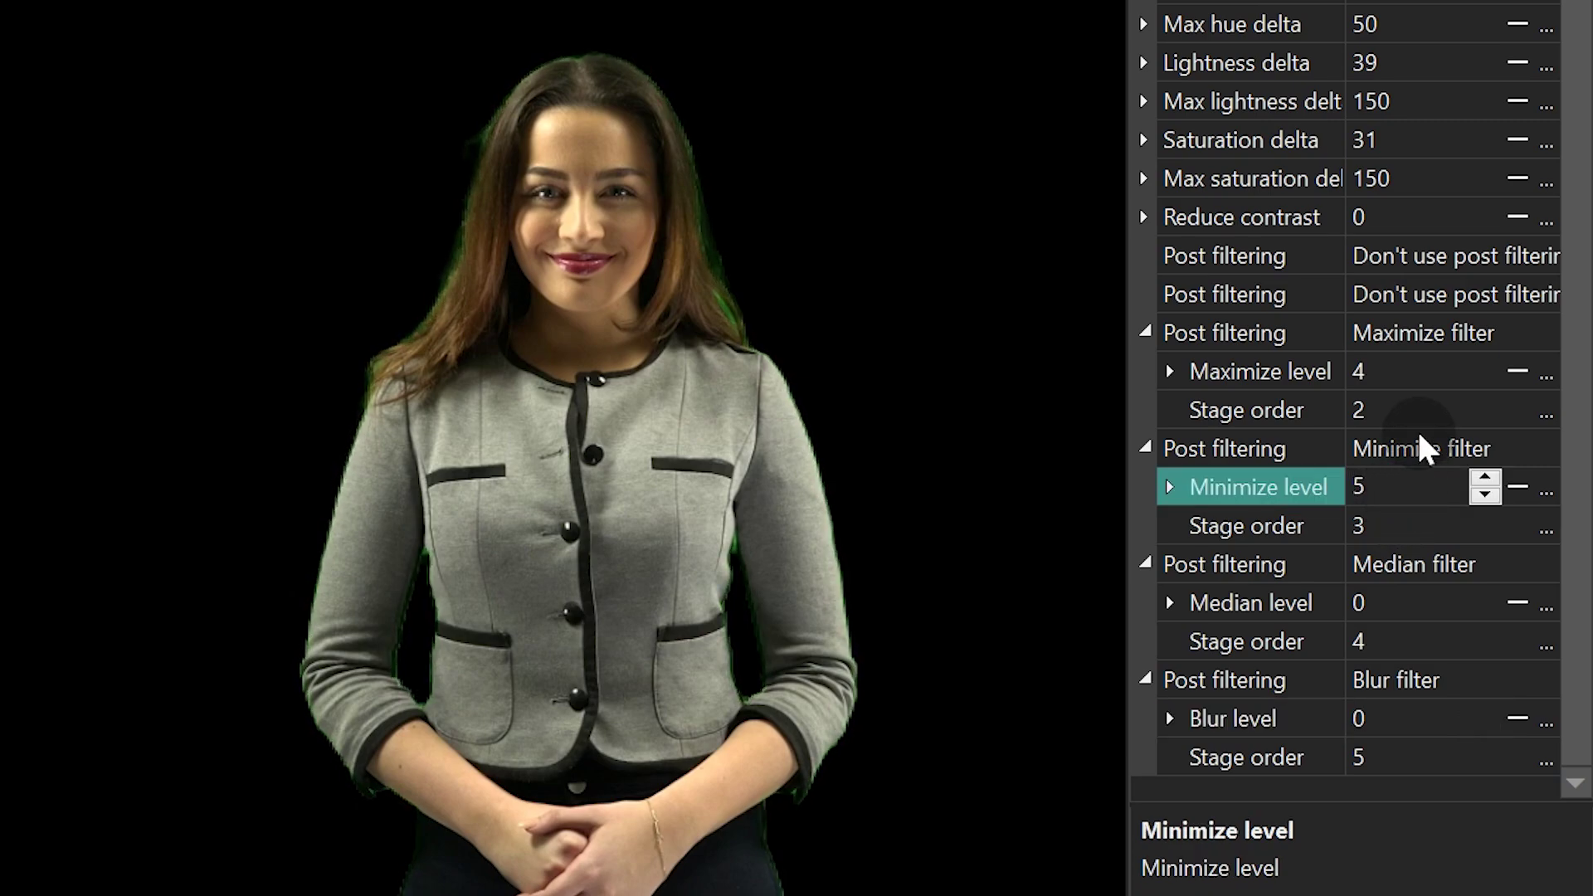
{"action": "left_click", "coordinate": [1405, 371]}
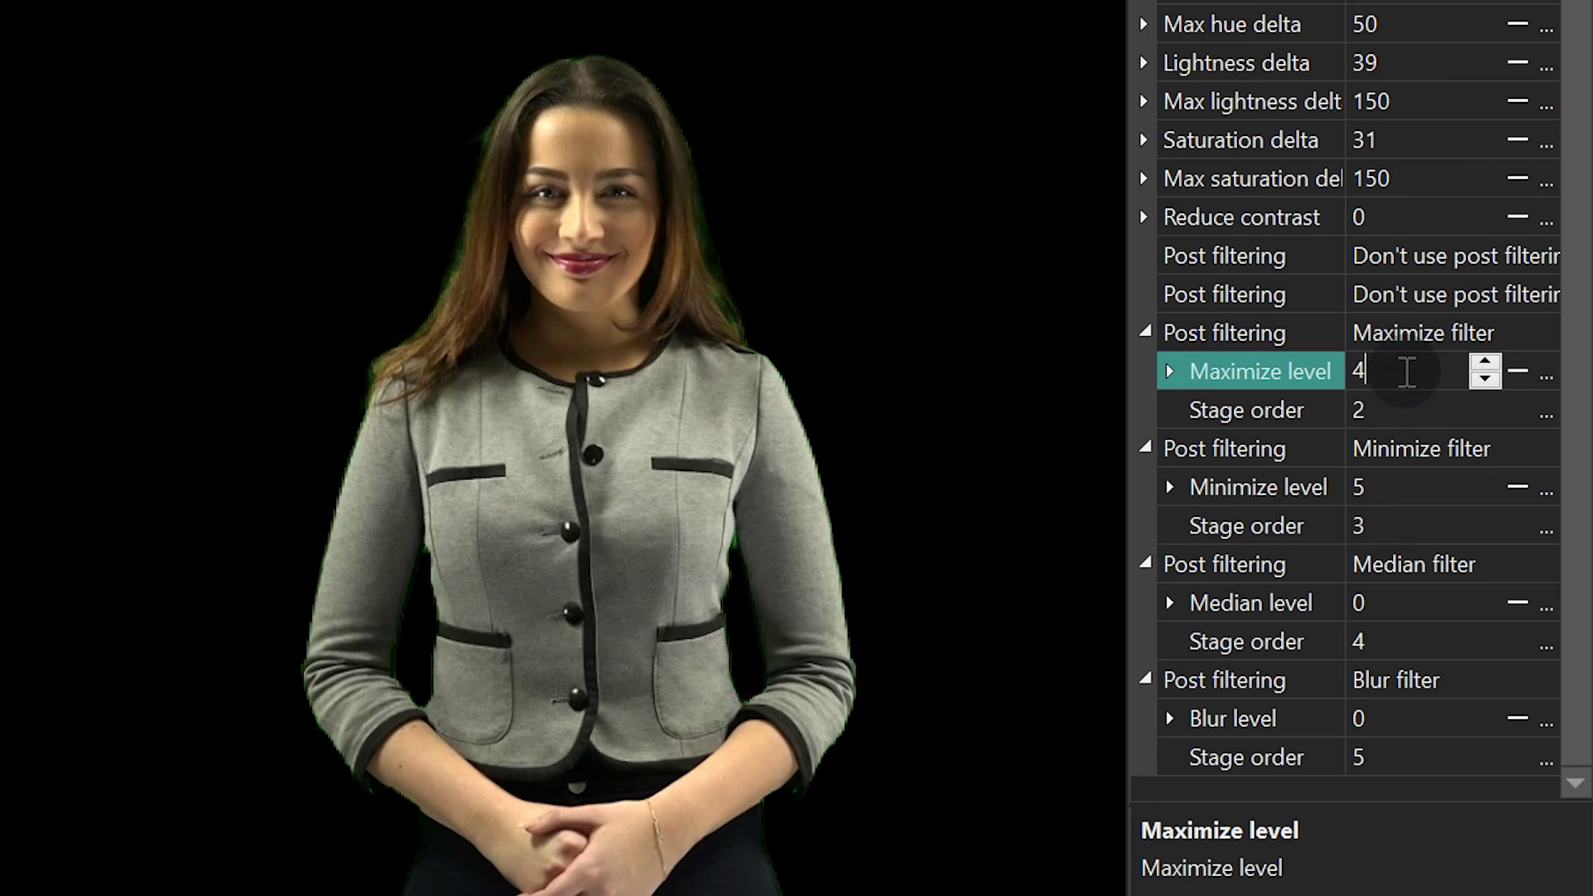
{"action": "scroll", "coordinate": [1406, 371], "scroll_direction": "up", "scroll_amount": 5}
{"action": "scroll", "coordinate": [1406, 371], "scroll_direction": "down", "scroll_amount": 3}
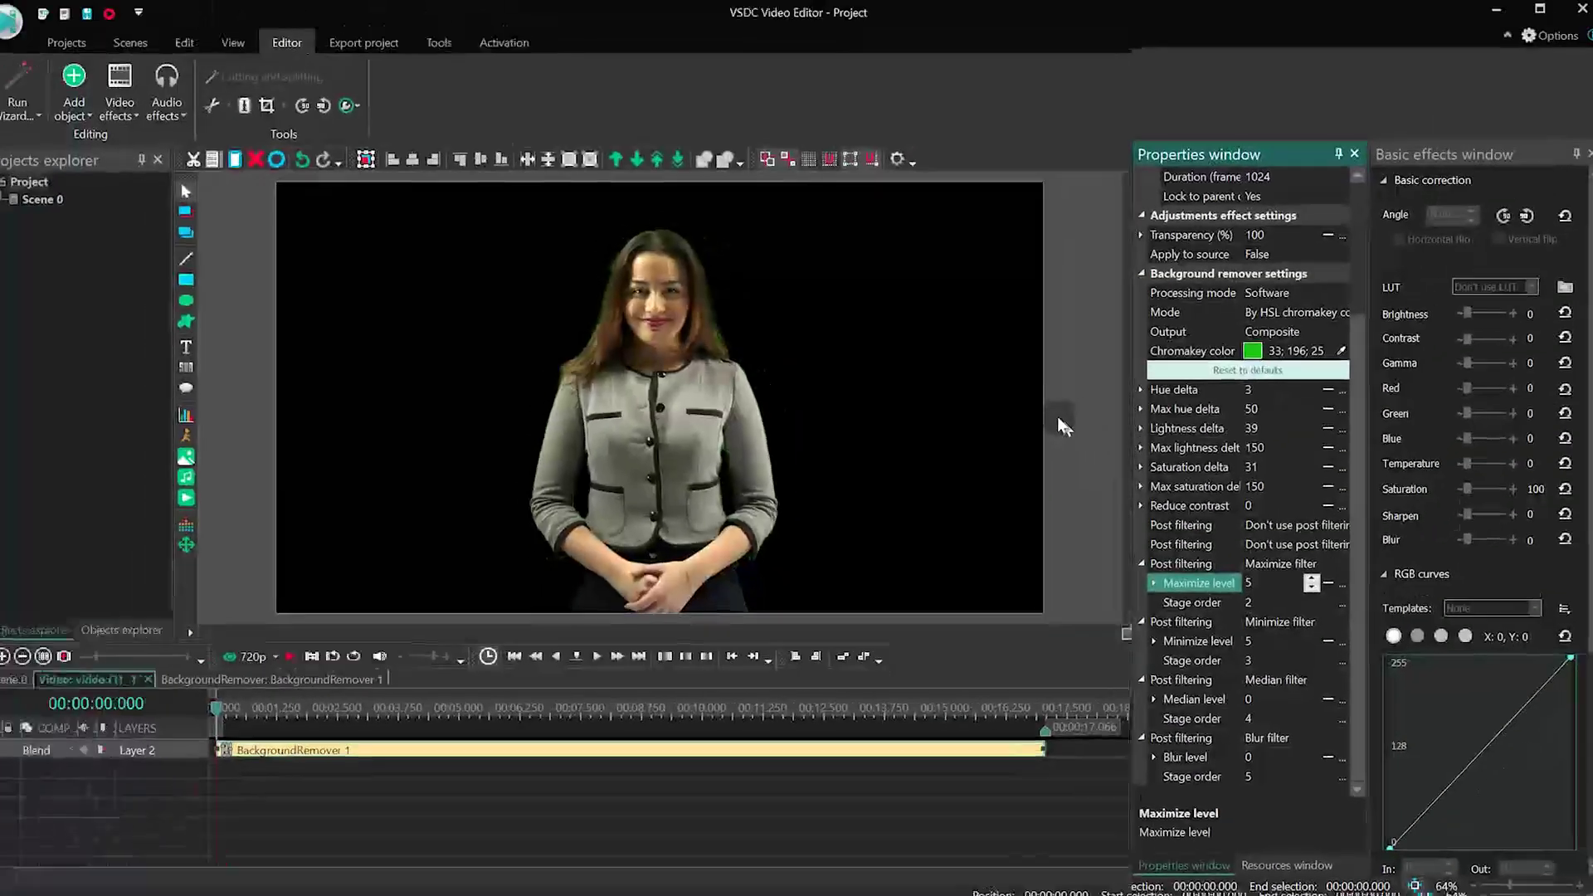
Add an Adjustments > Hue/Saturation/Lightness effect (HSL 1) above the background remover.
{"action": "left_click", "coordinate": [1051, 421]}
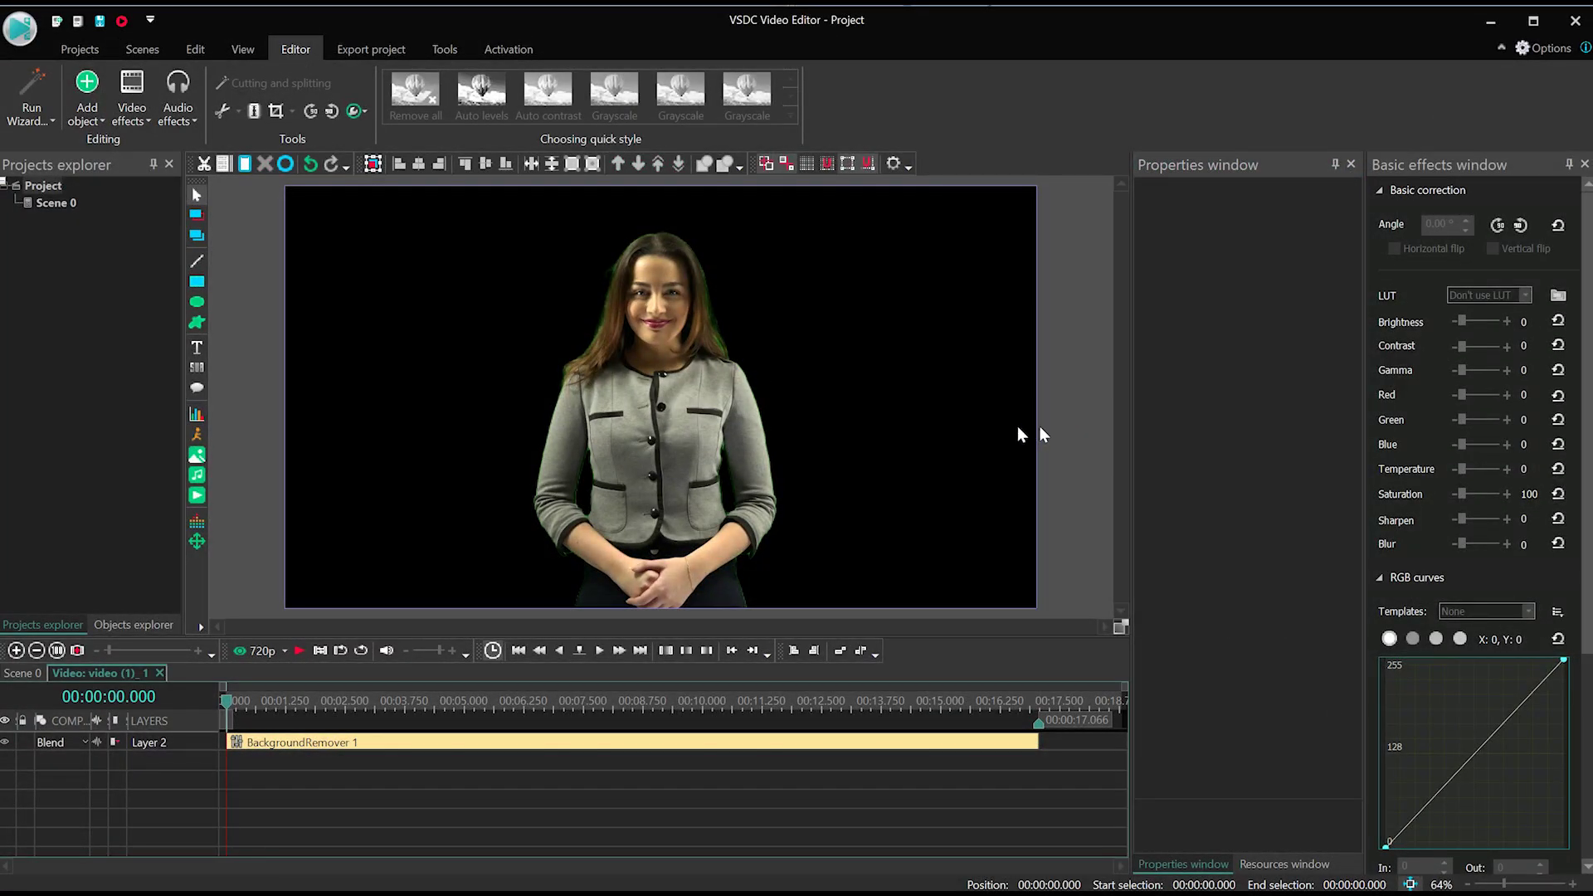
{"action": "left_click", "coordinate": [126, 106]}
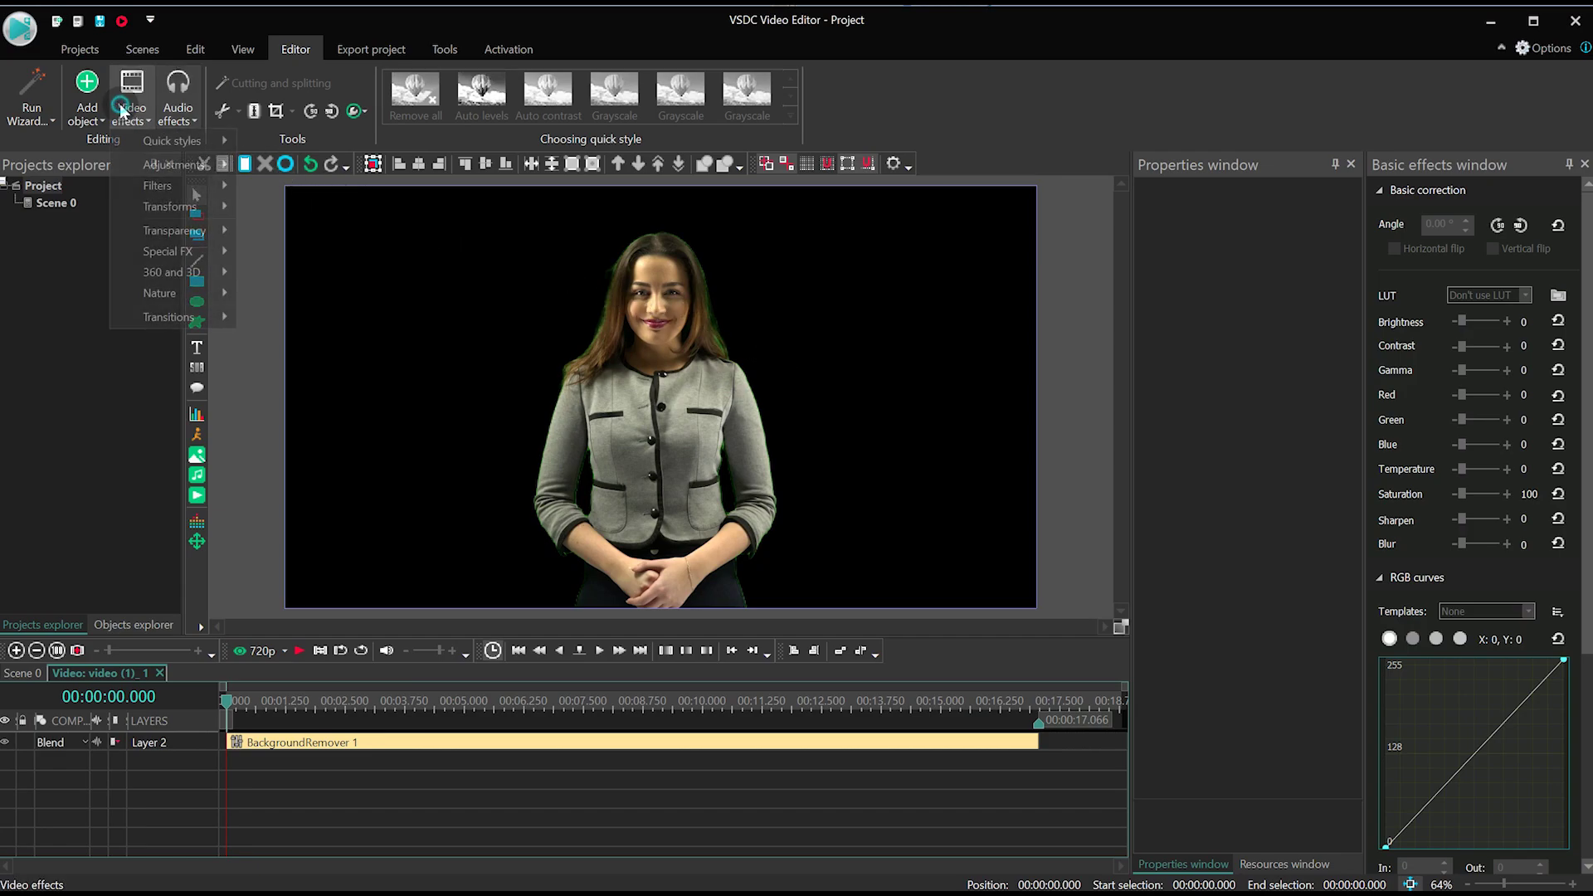
{"action": "mouse_move", "coordinate": [178, 170]}
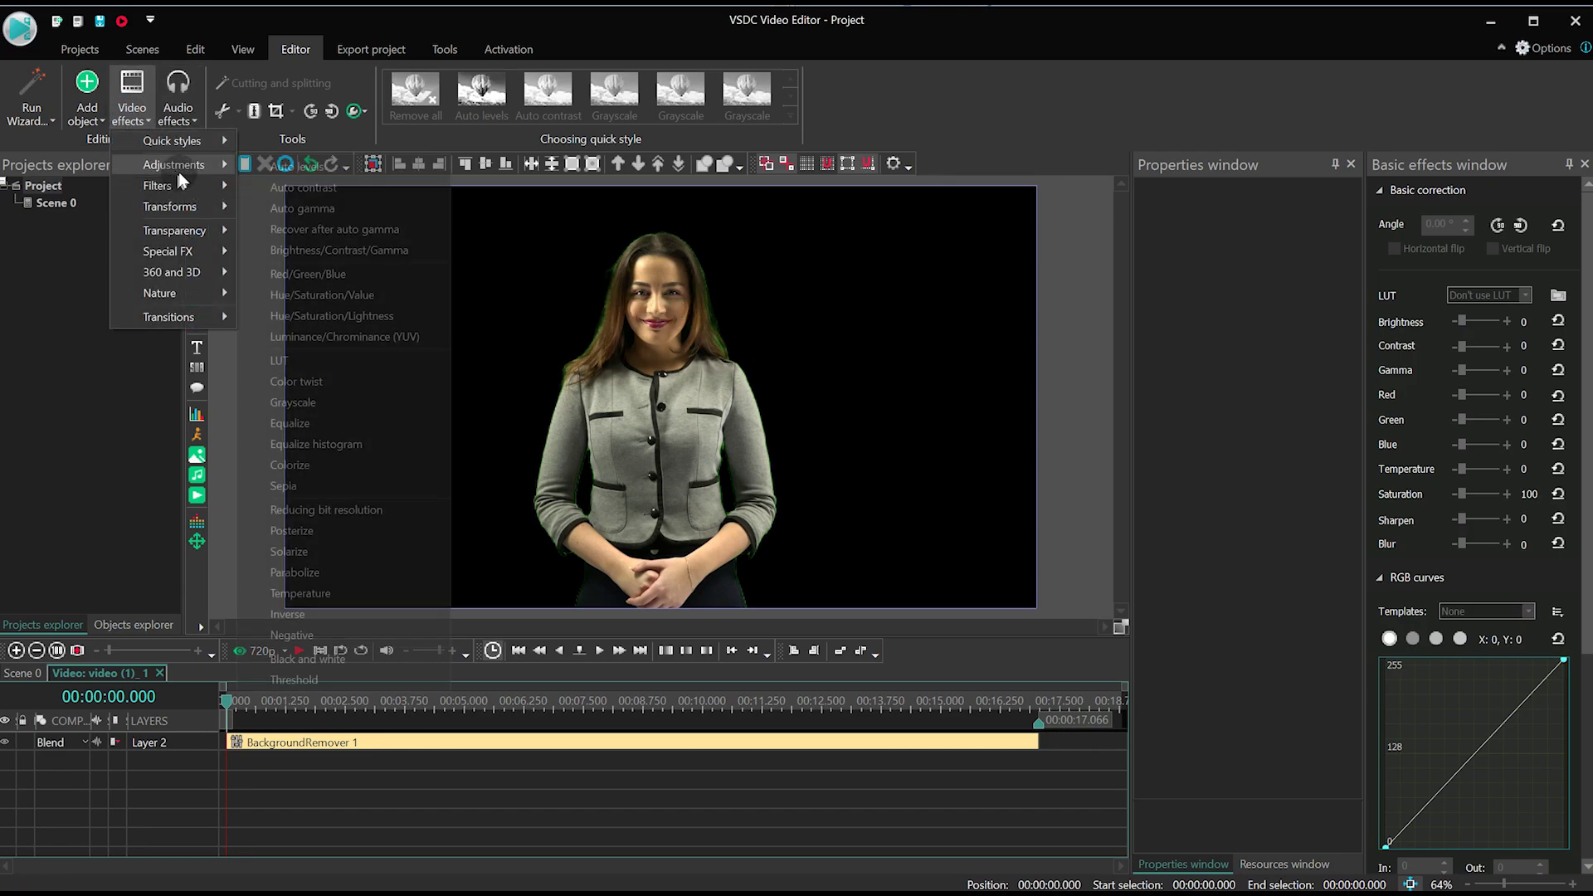
{"action": "left_click", "coordinate": [385, 317]}
Place the HSL effect at its default position, select the green range, and add yellow-green and cyan points on its wheel.
{"action": "key", "text": "Return"}
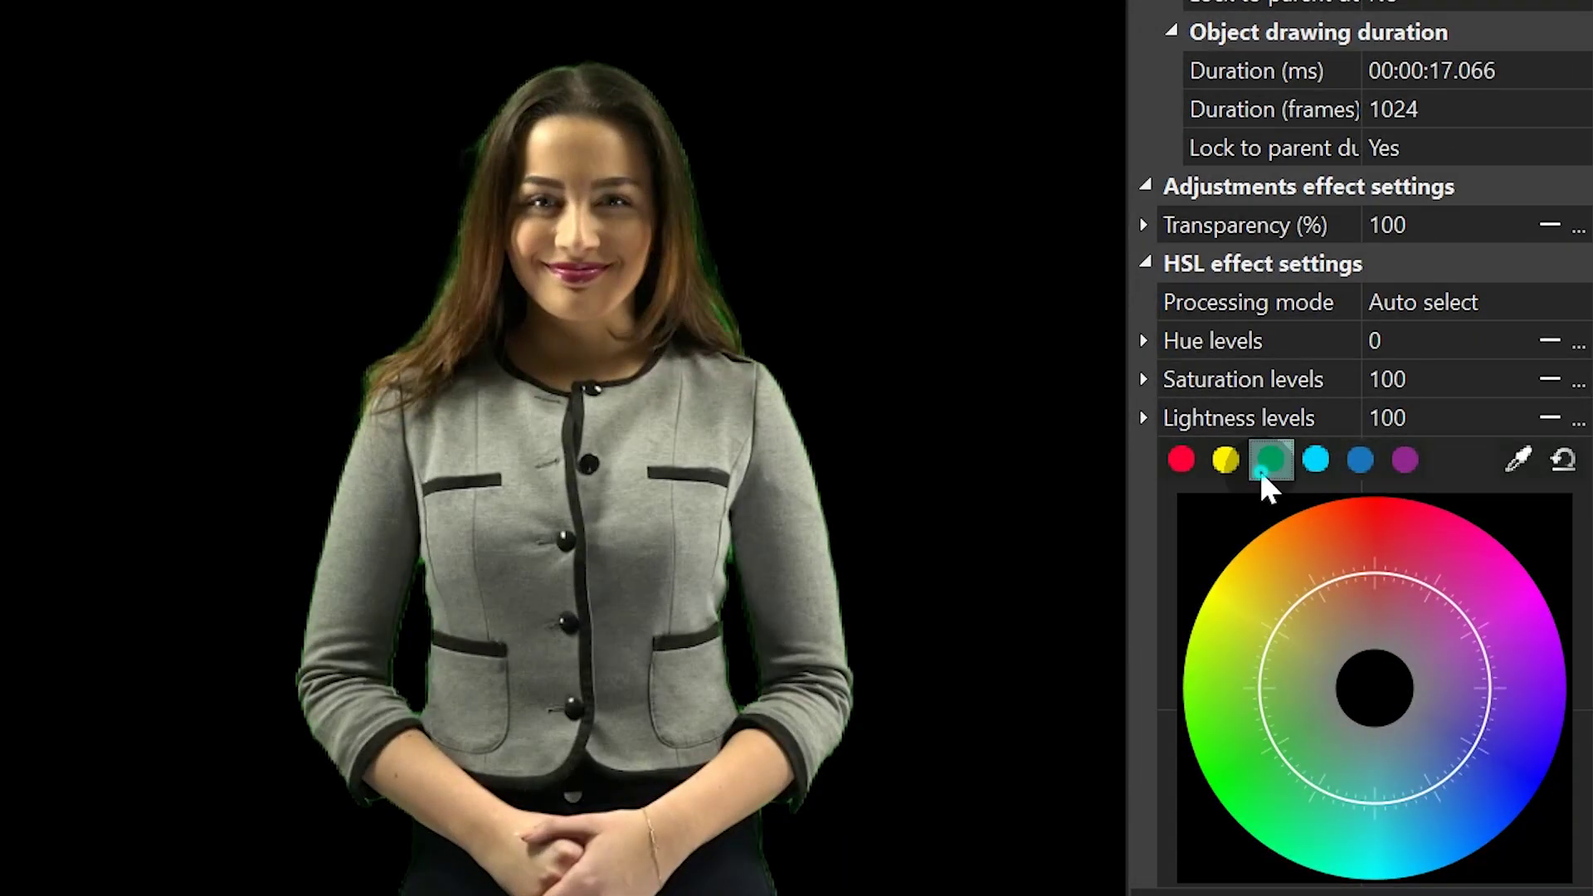
{"action": "left_click", "coordinate": [1265, 473]}
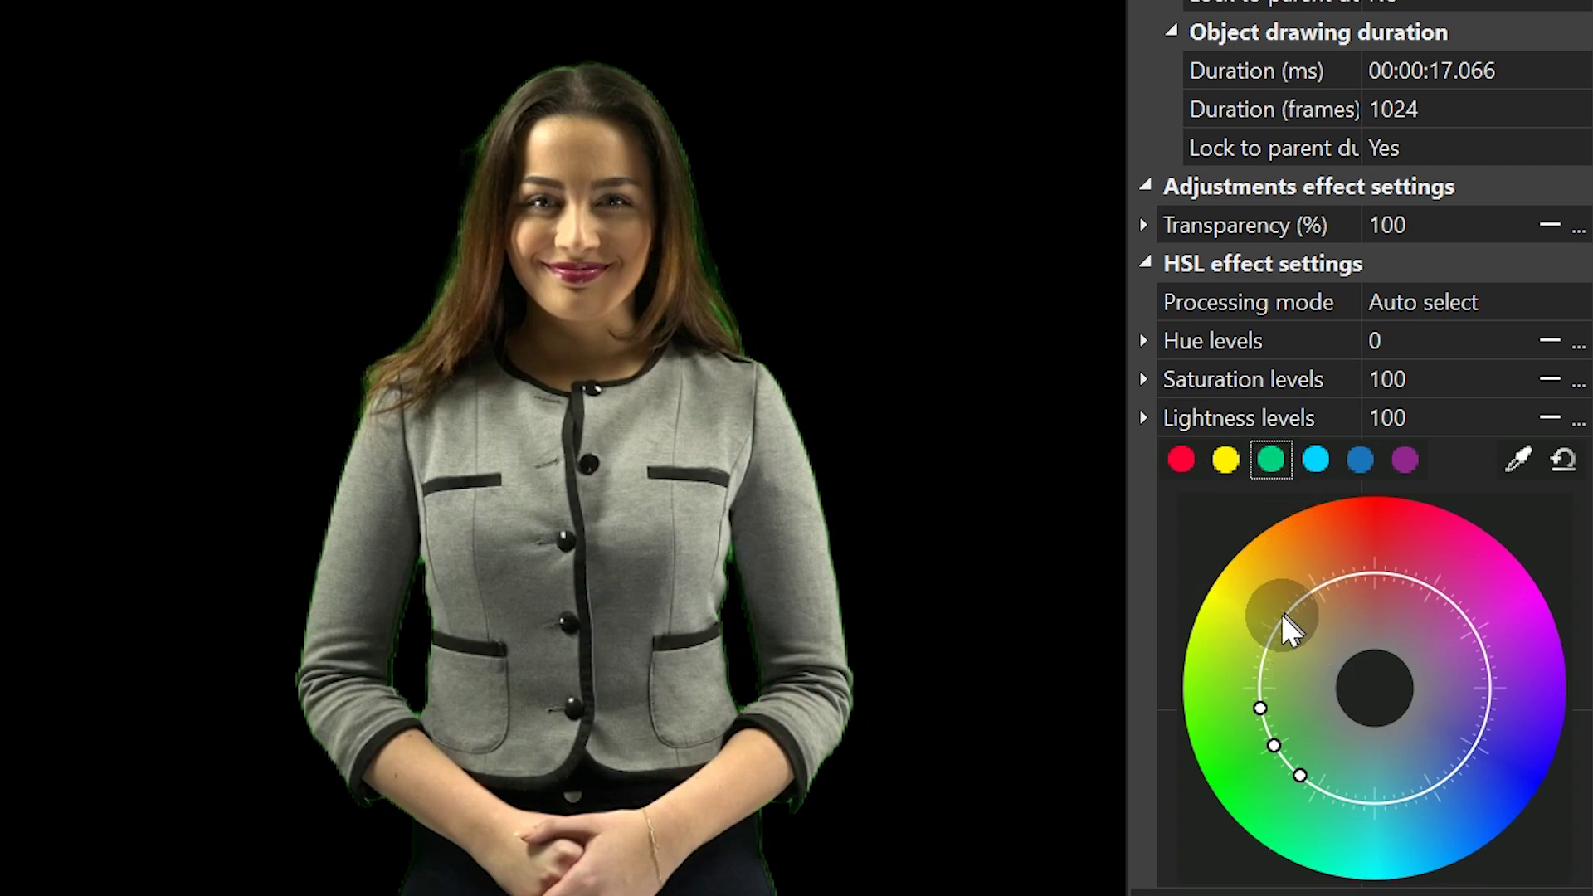
{"action": "left_click", "coordinate": [1316, 589]}
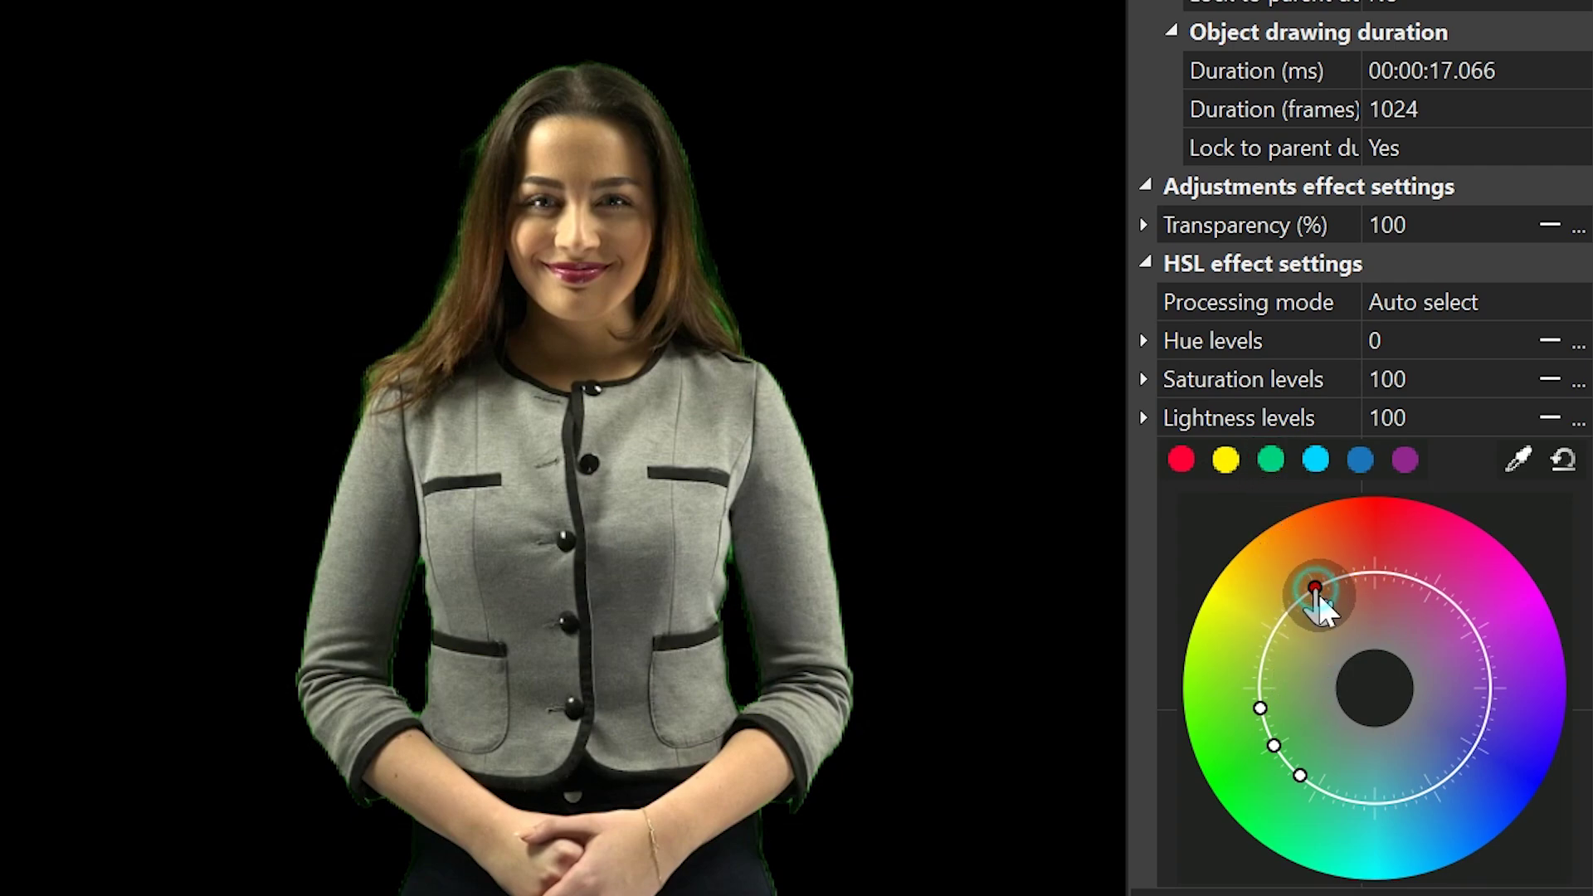
{"action": "left_click", "coordinate": [1374, 808]}
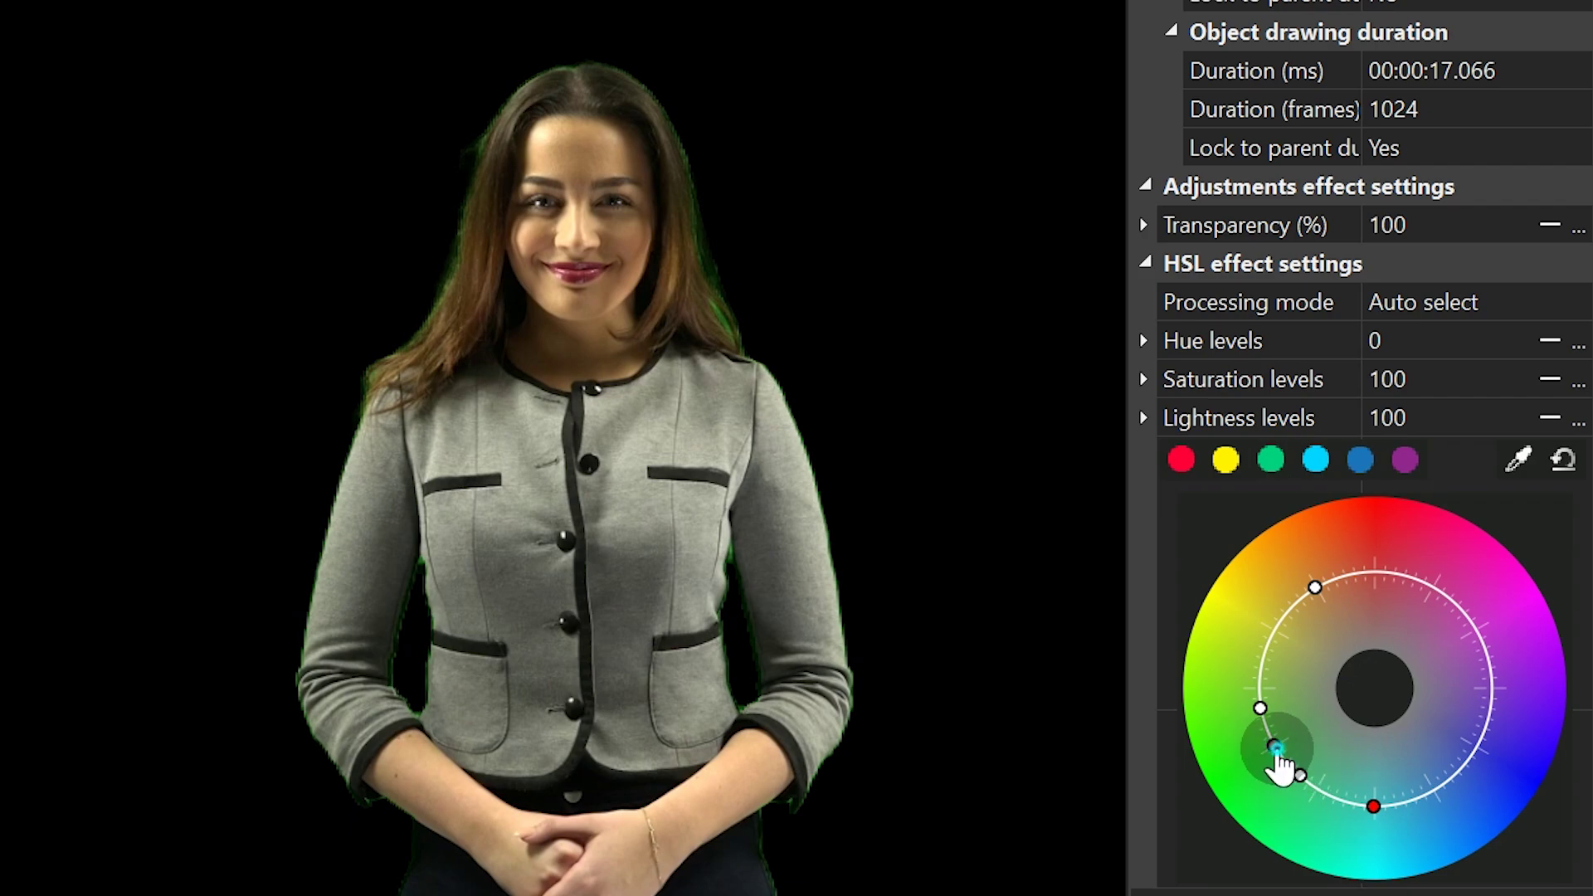